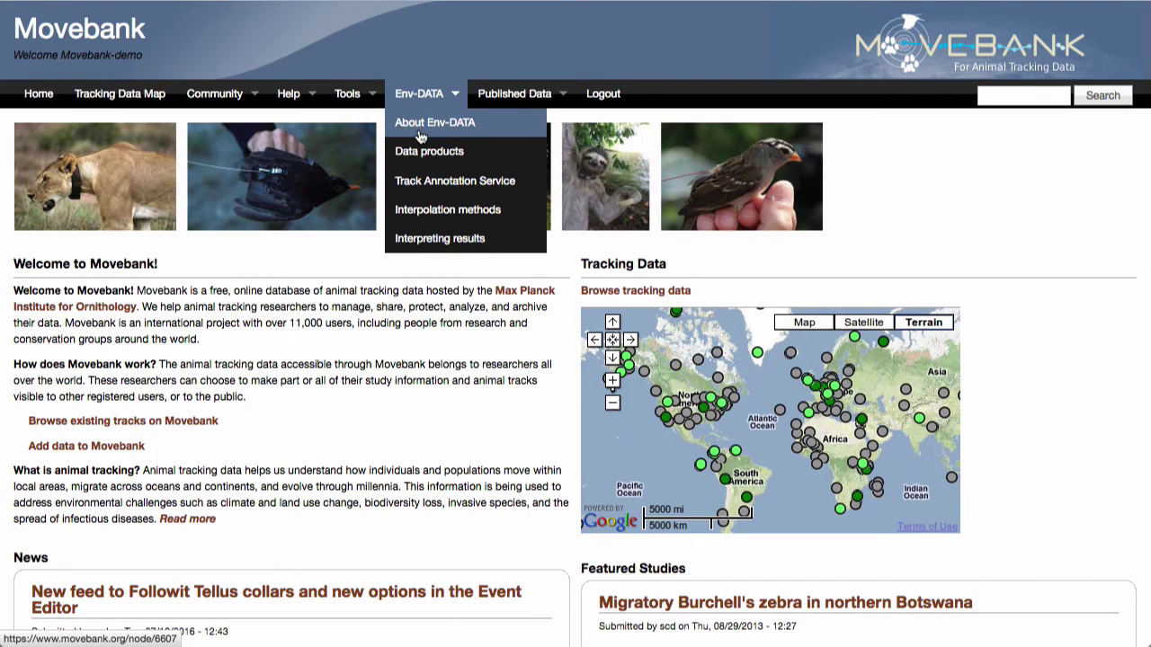
# Step: View the Env-DATA overview, then scroll through the Env-DATA data products table
pyautogui.click(420, 136)
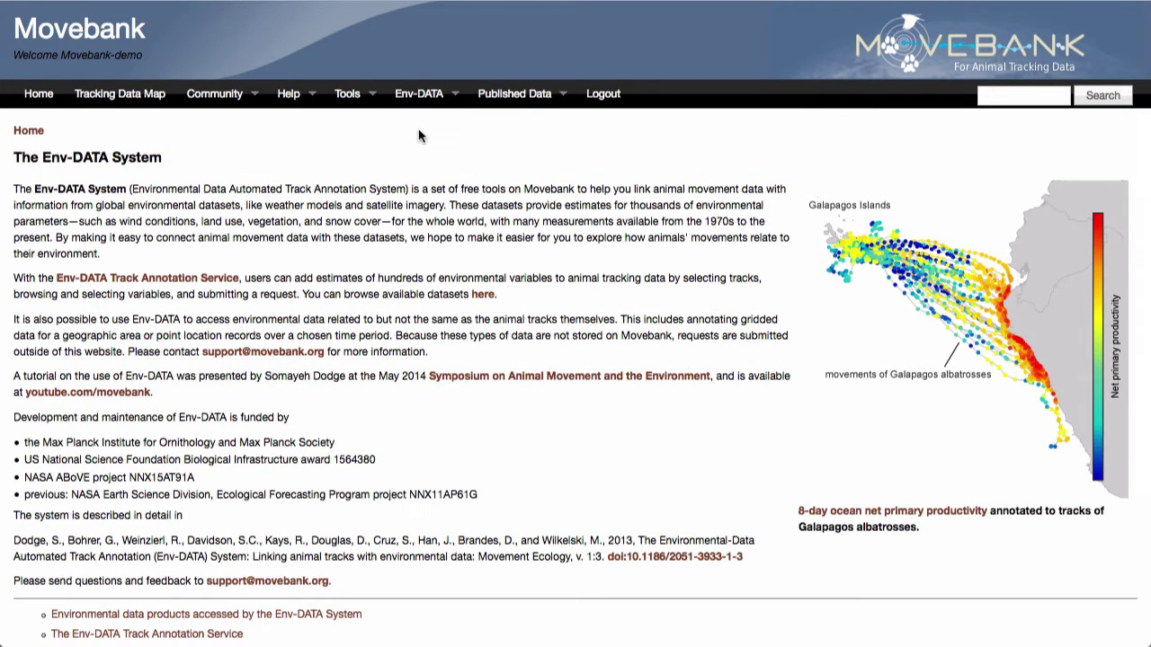
pyautogui.moveTo(419, 100)
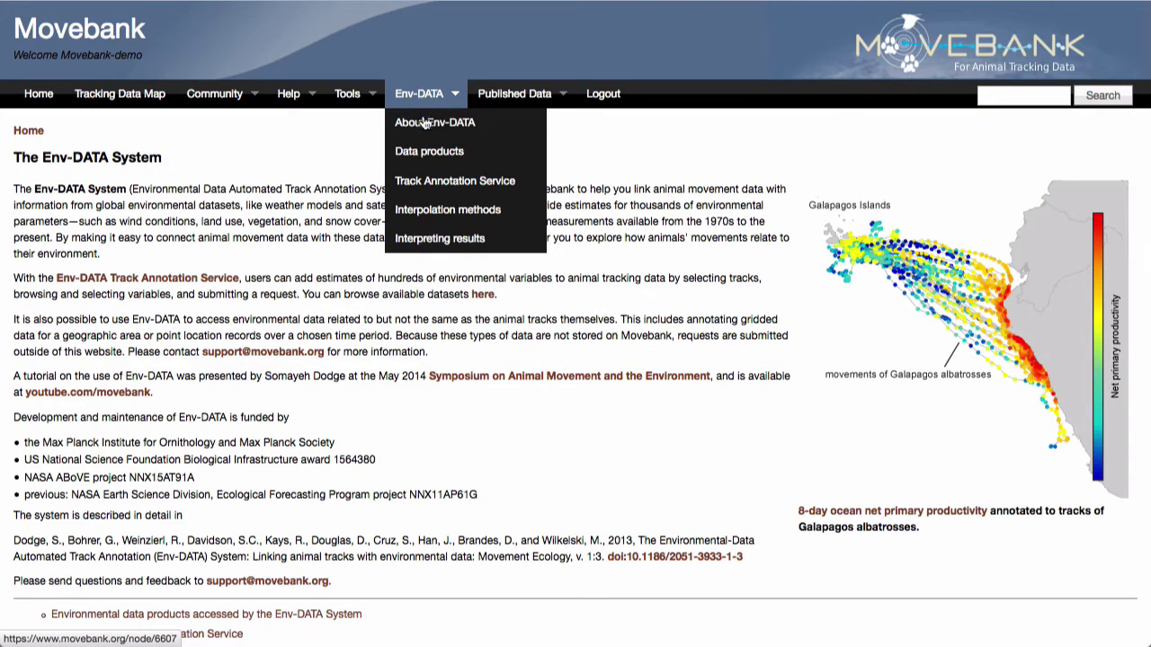
pyautogui.click(425, 157)
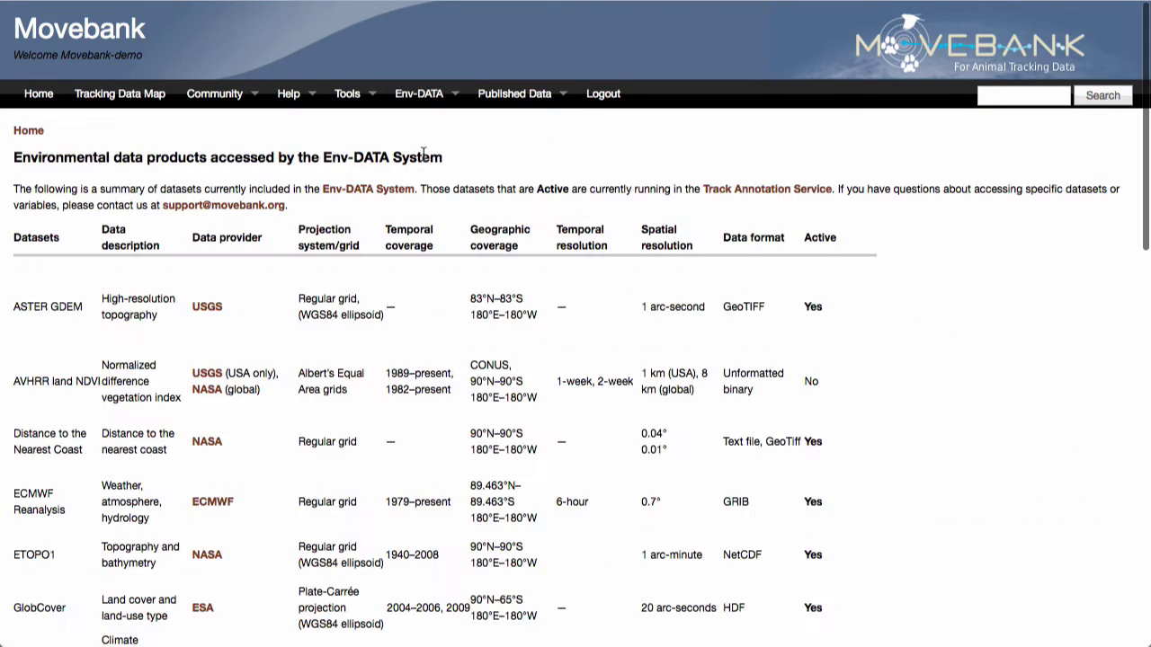
pyautogui.scroll(-5, 416, 322)
pyautogui.scroll(-2, 416, 322)
pyautogui.scroll(-2, 416, 317)
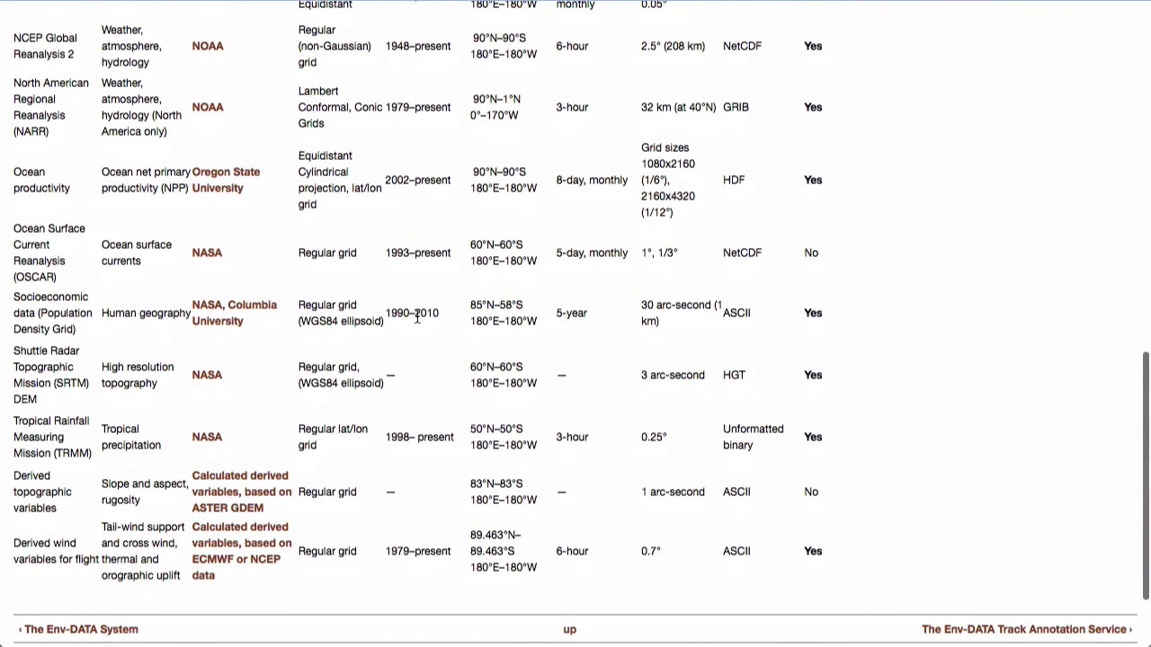
pyautogui.scroll(1, 416, 322)
pyautogui.scroll(3, 416, 321)
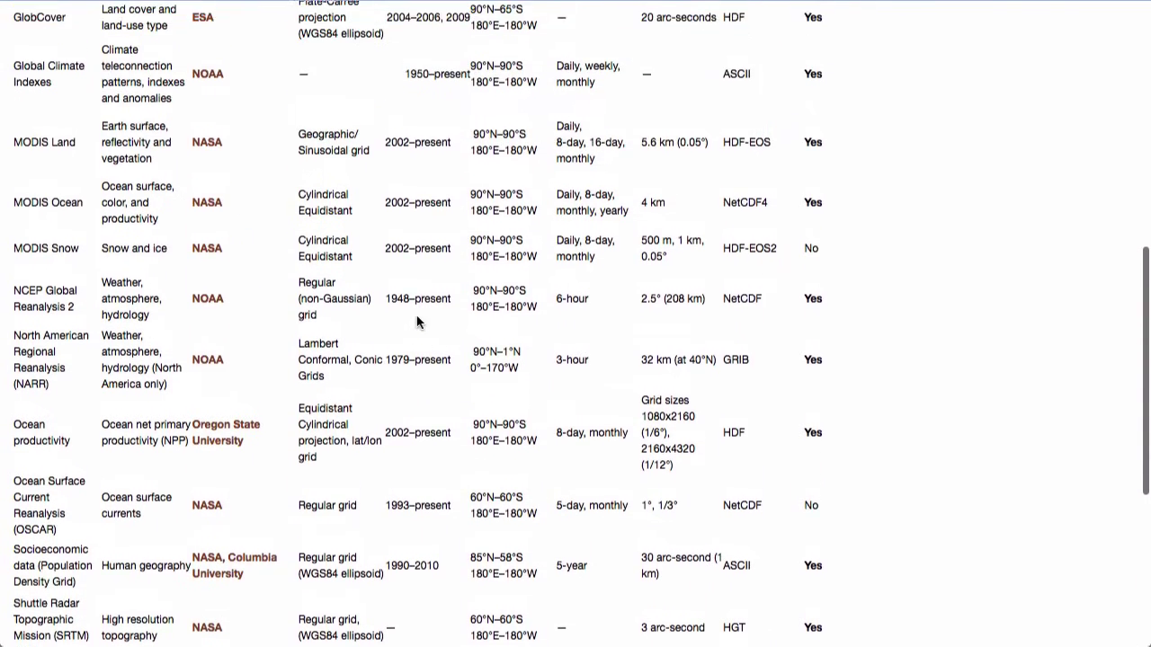
pyautogui.scroll(4, 416, 321)
pyautogui.scroll(2, 417, 322)
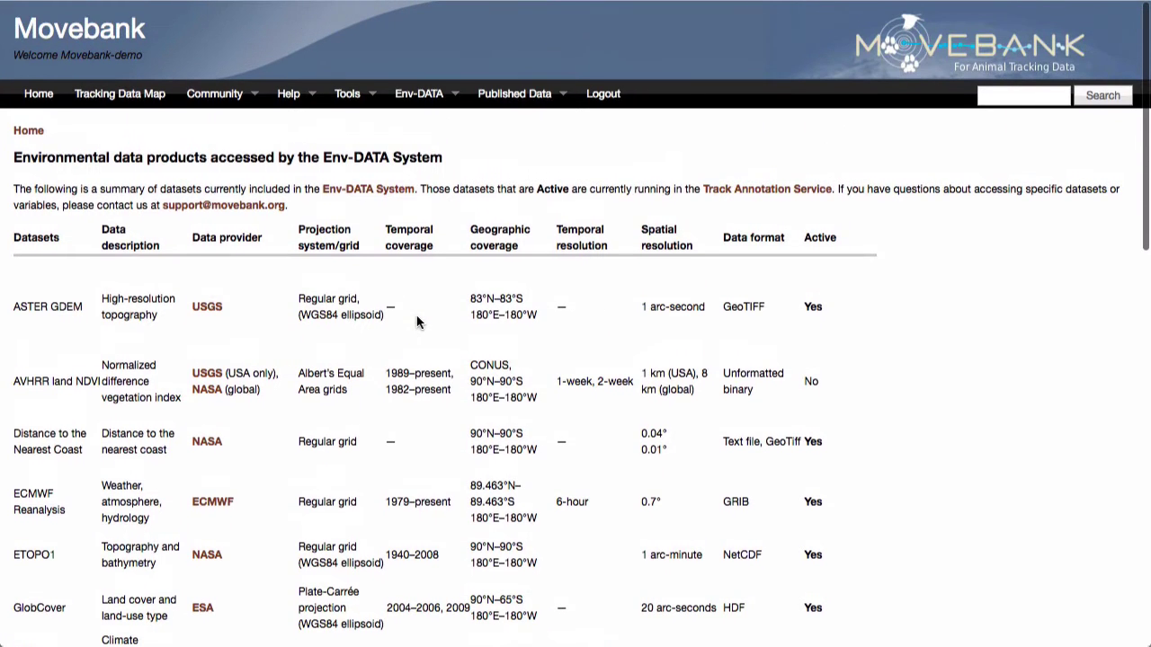
# Step: Open the Track Annotation Service instructions and scroll down through them
pyautogui.moveTo(419, 94)
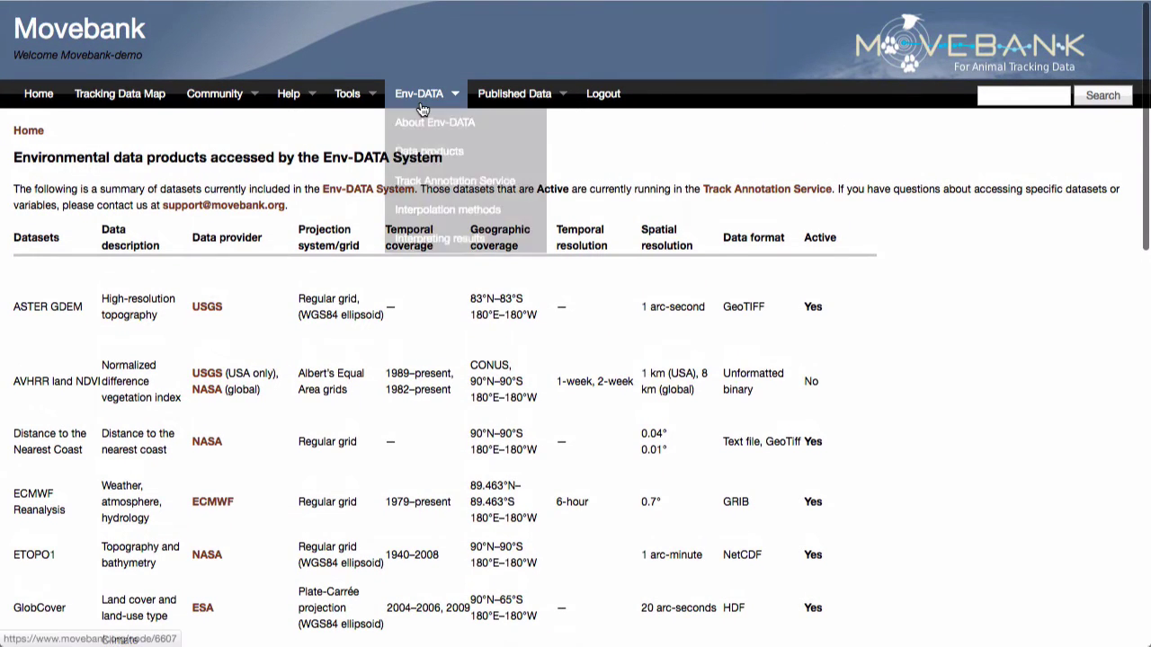
pyautogui.click(419, 184)
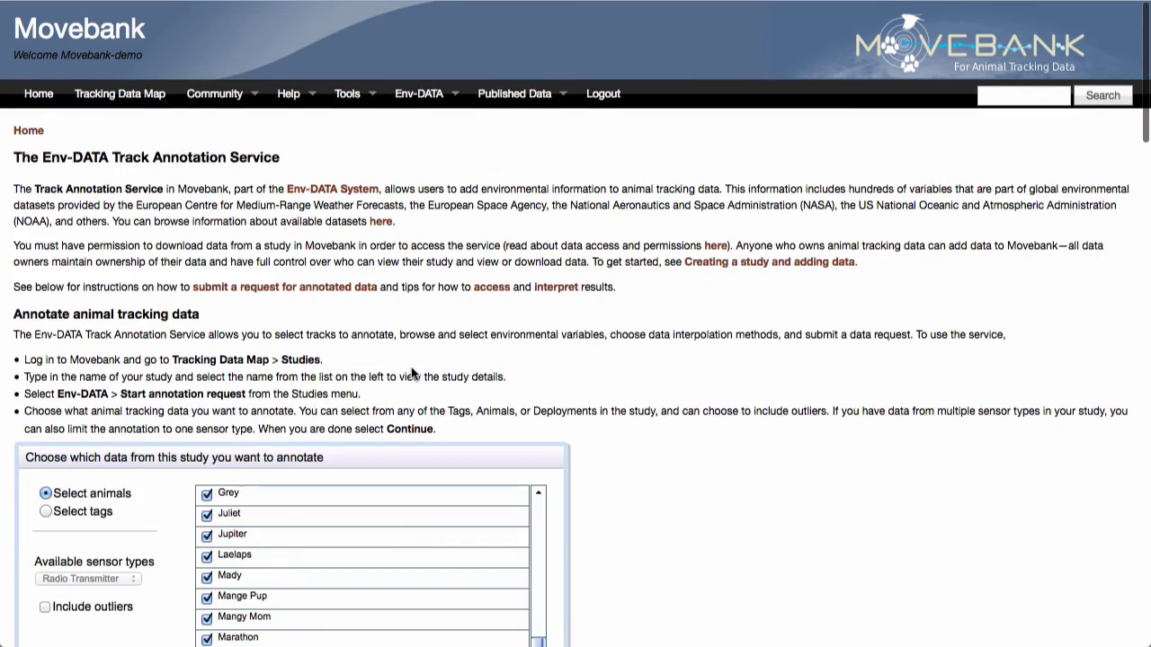
pyautogui.scroll(-20, 411, 375)
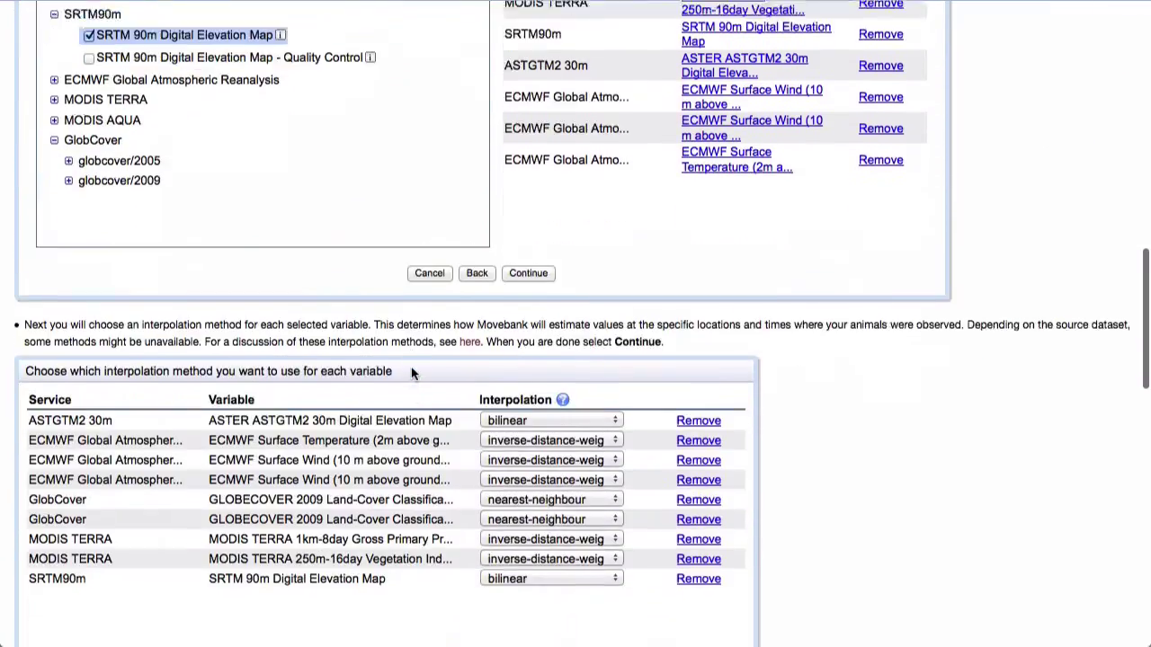
pyautogui.scroll(-10, 411, 374)
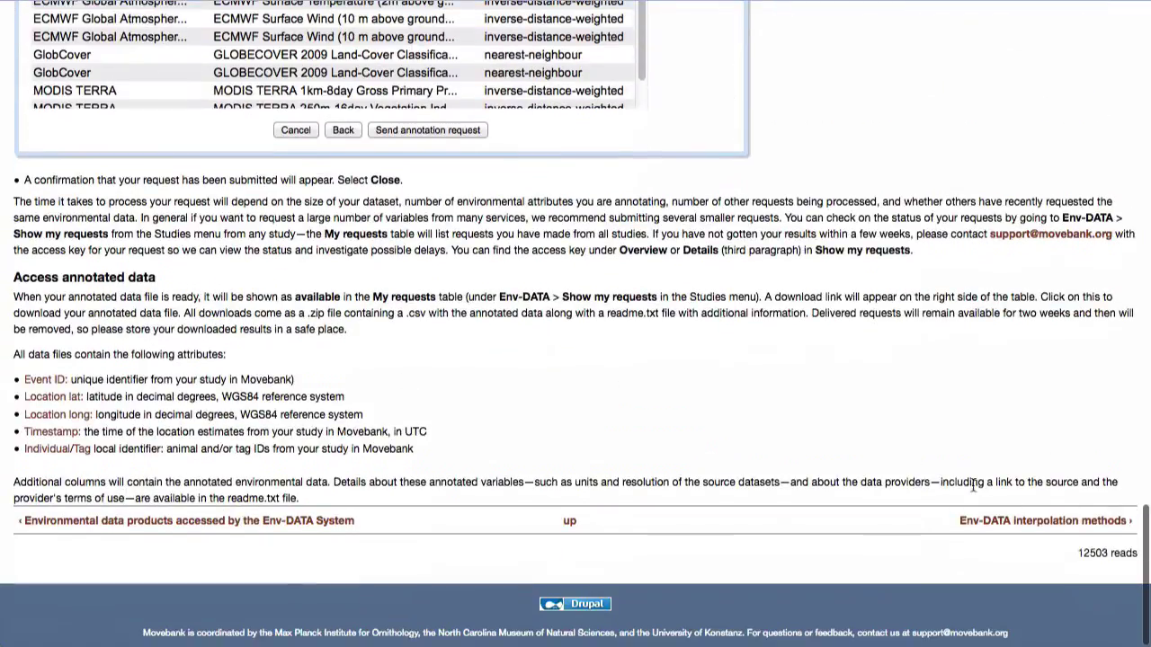
# Step: Go to the Env-DATA interpolation methods page and read through it
pyautogui.click(989, 521)
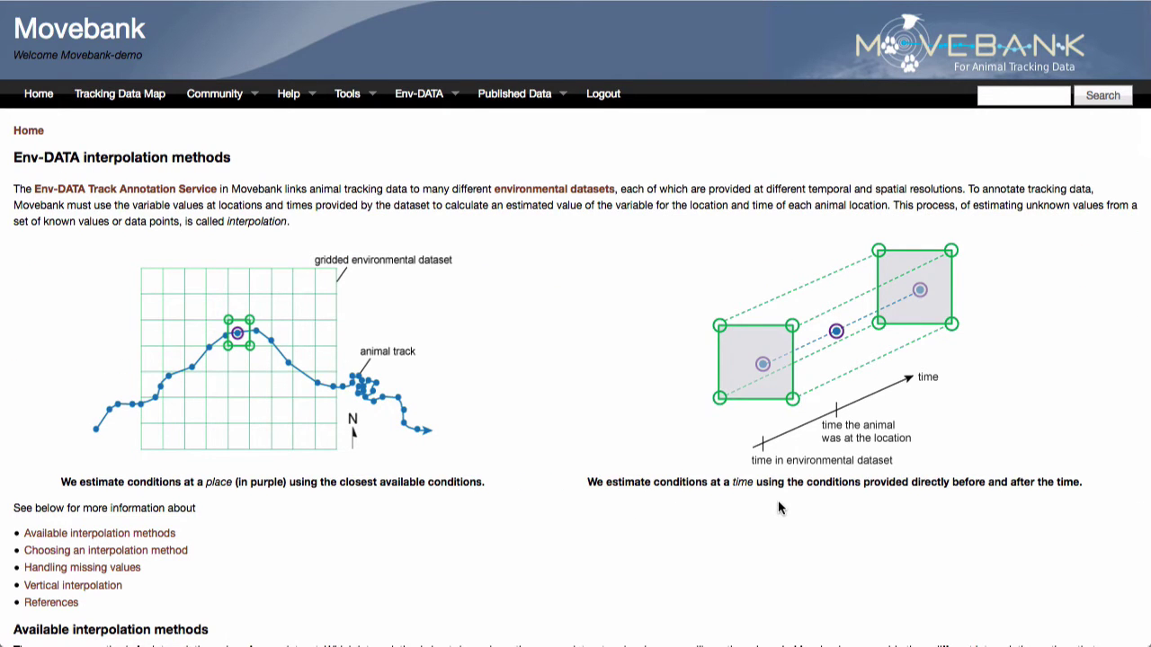
pyautogui.scroll(-3, 779, 502)
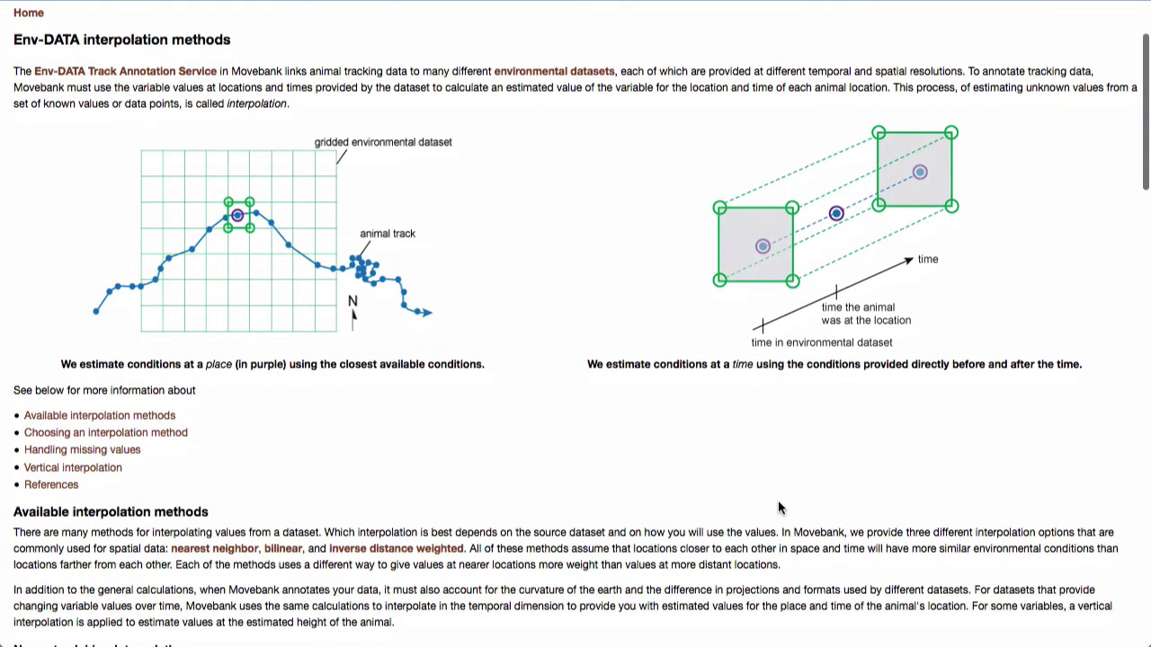
pyautogui.scroll(-1, 779, 503)
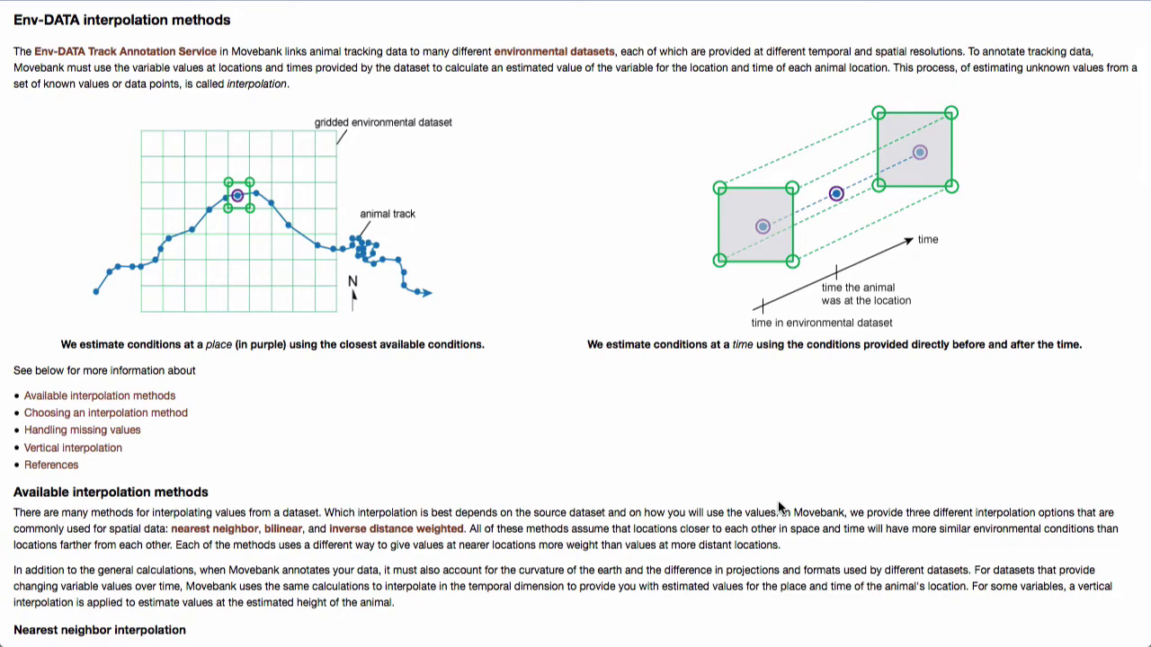
pyautogui.scroll(-5, 778, 509)
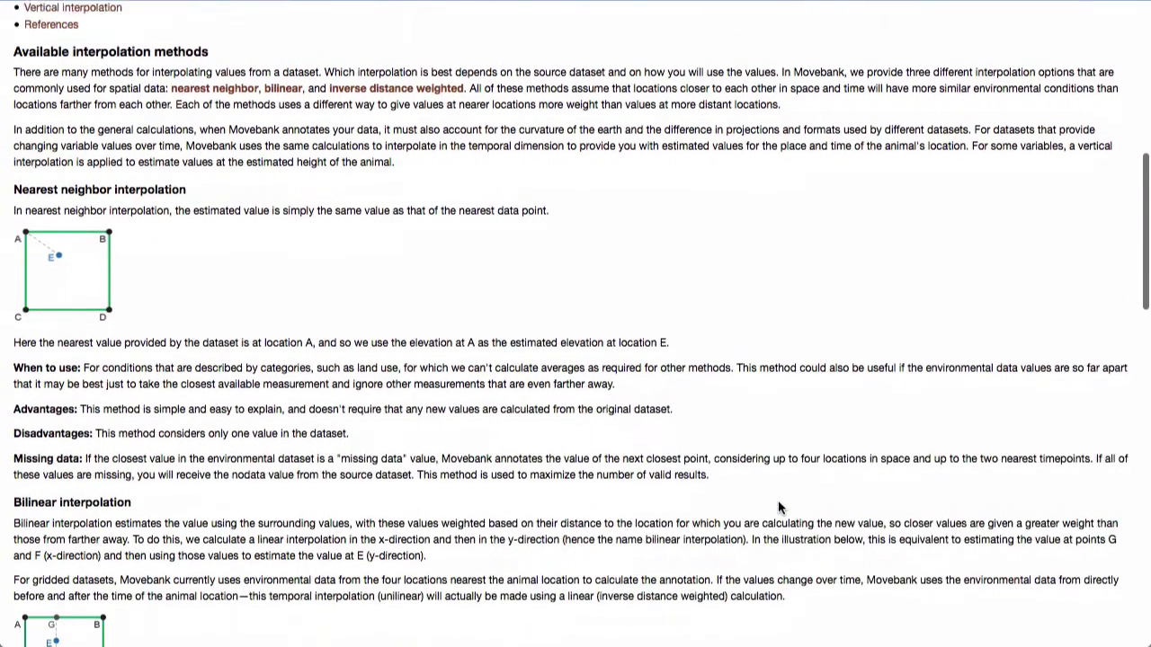
pyautogui.scroll(-7, 778, 508)
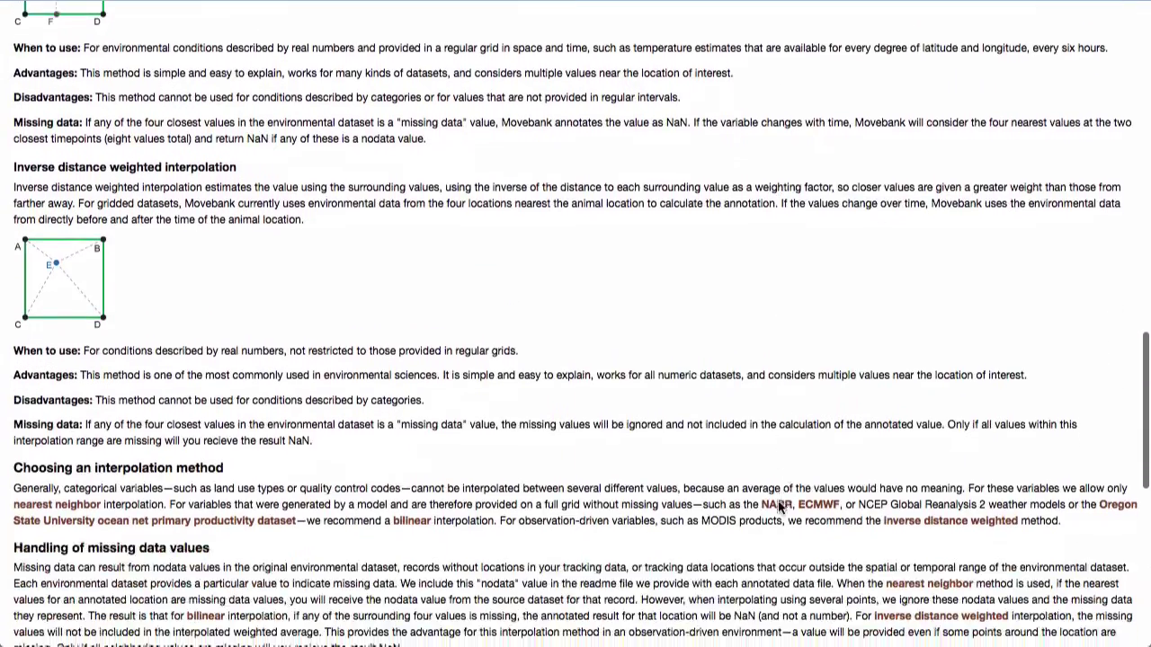
pyautogui.scroll(-4, 778, 500)
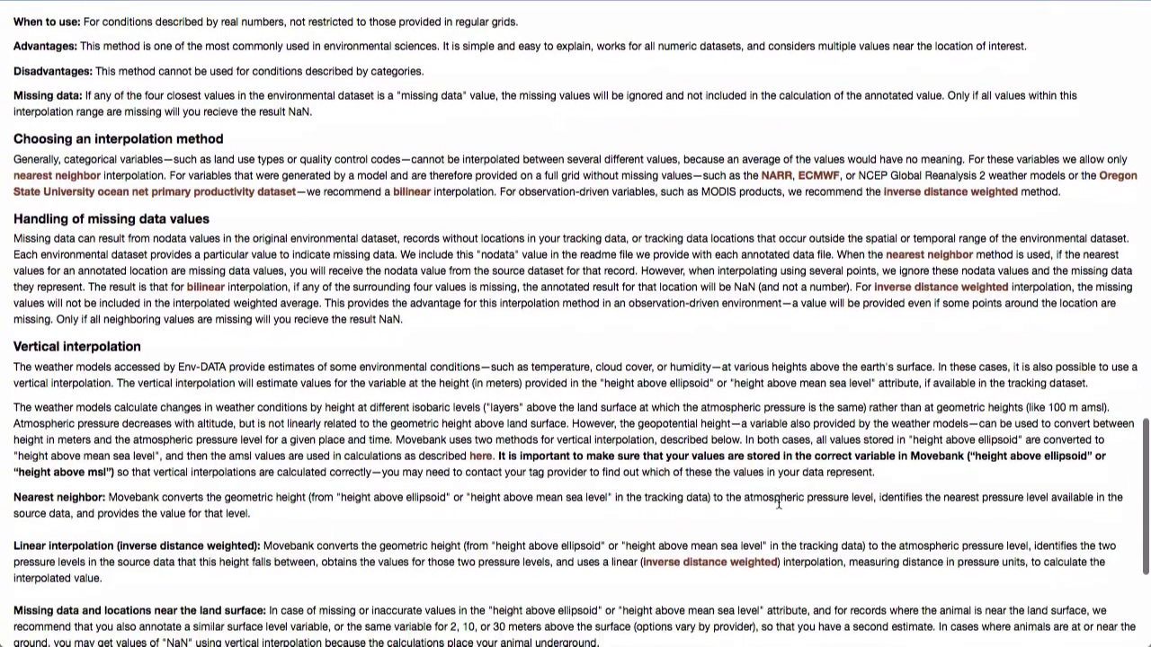
pyautogui.scroll(7, 778, 503)
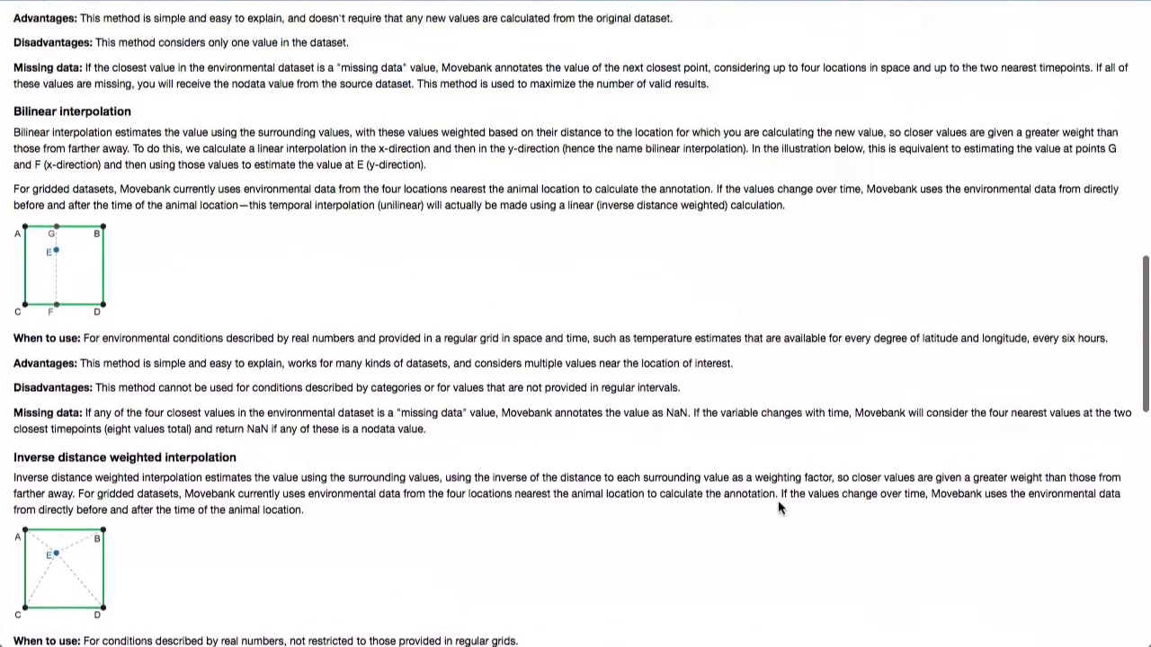
pyautogui.scroll(7, 779, 508)
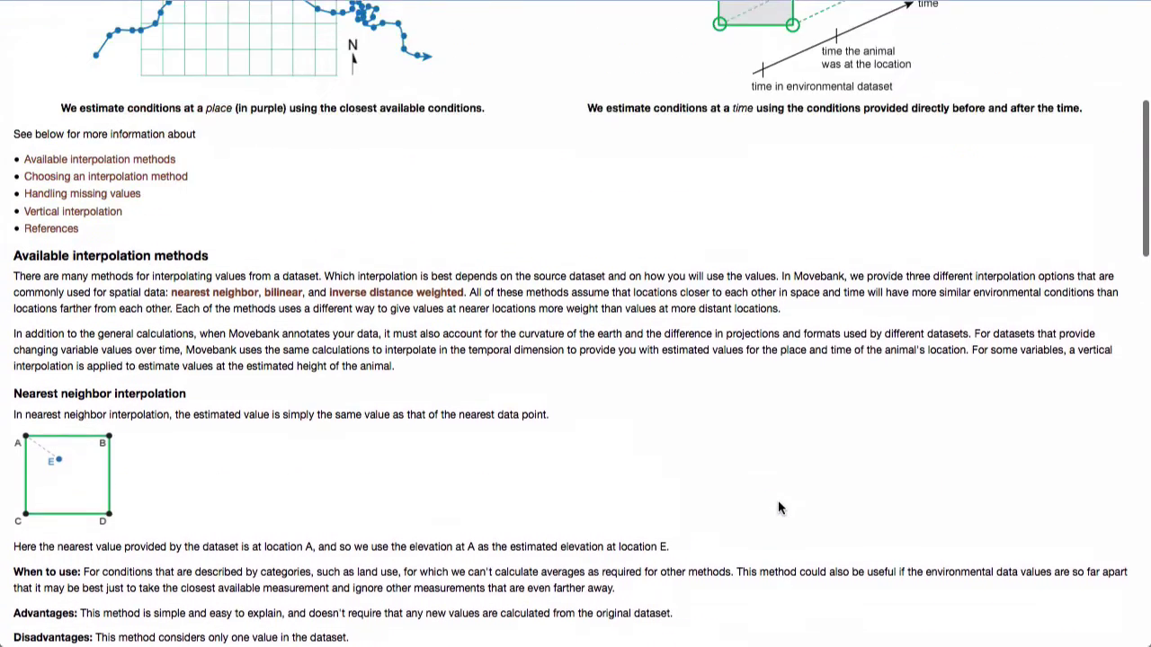
pyautogui.scroll(4, 779, 508)
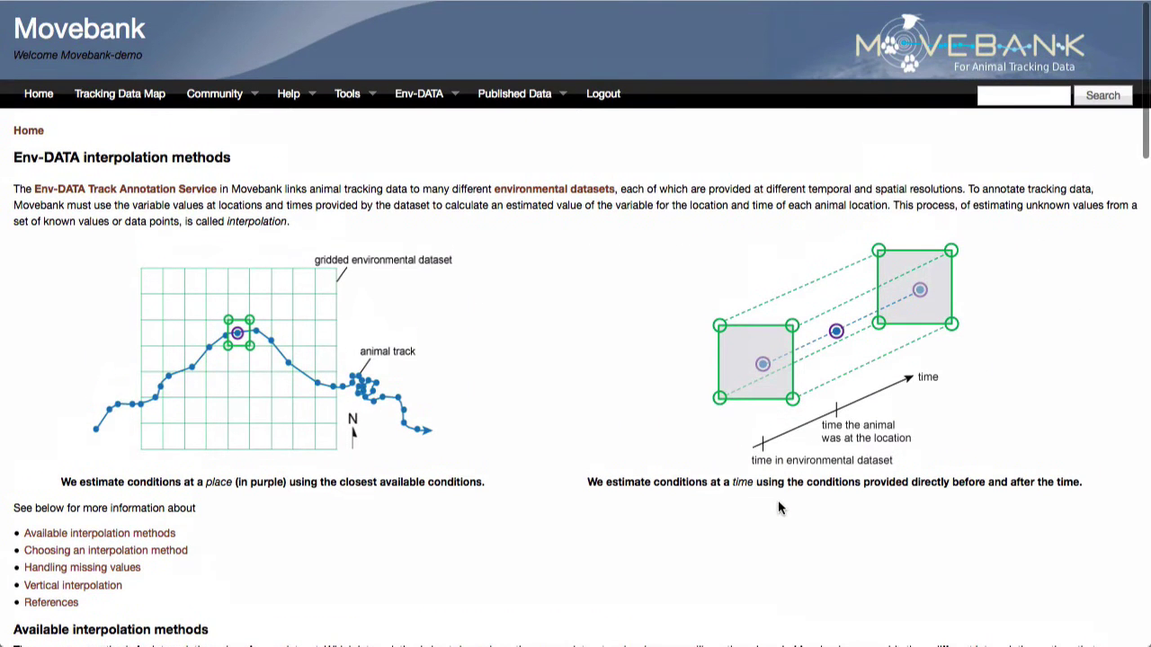
# Step: Pass through the Tracking Data Map to reach the Studies list
pyautogui.click(120, 105)
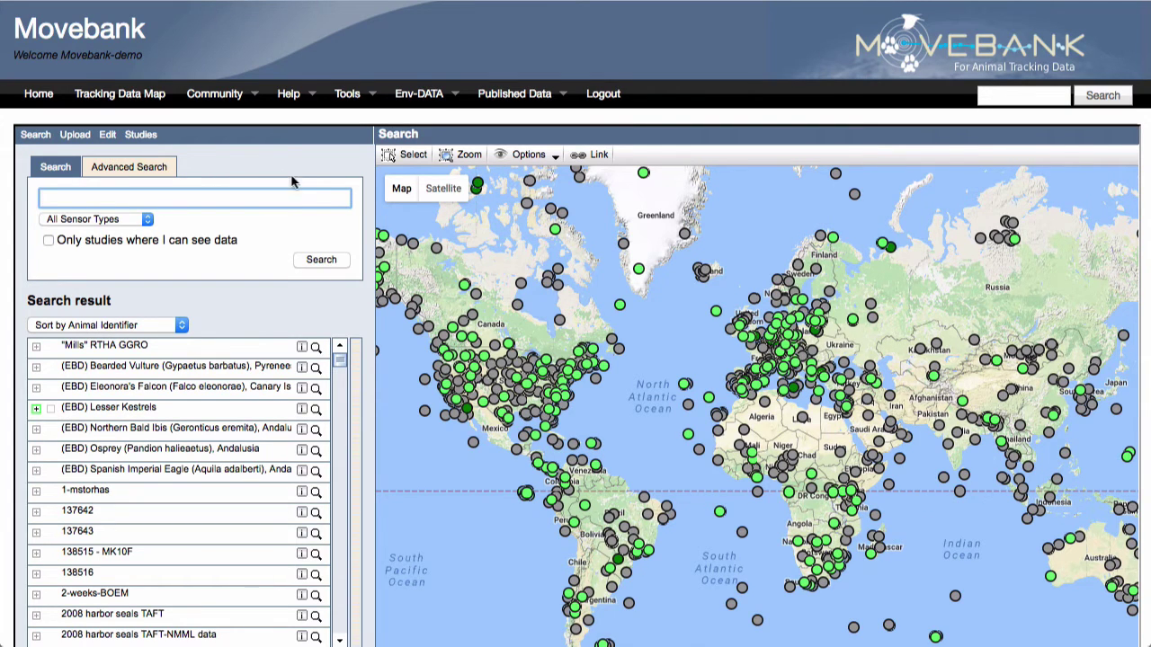
pyautogui.scroll(-2, 338, 309)
pyautogui.scroll(-2, 338, 309)
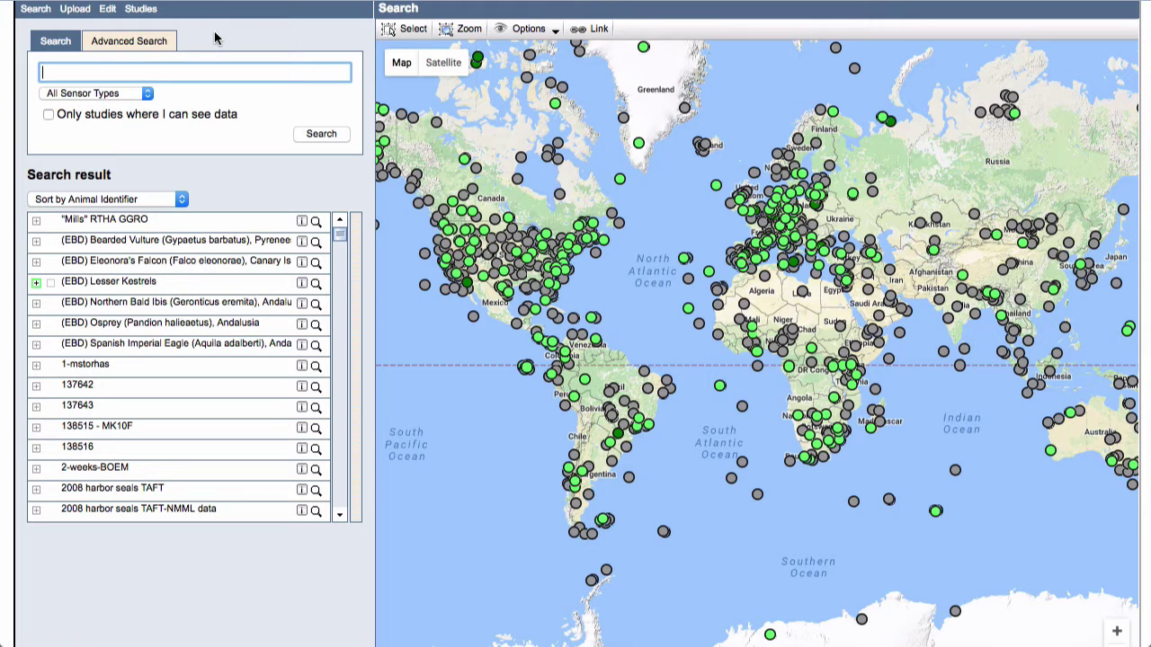
pyautogui.click(142, 9)
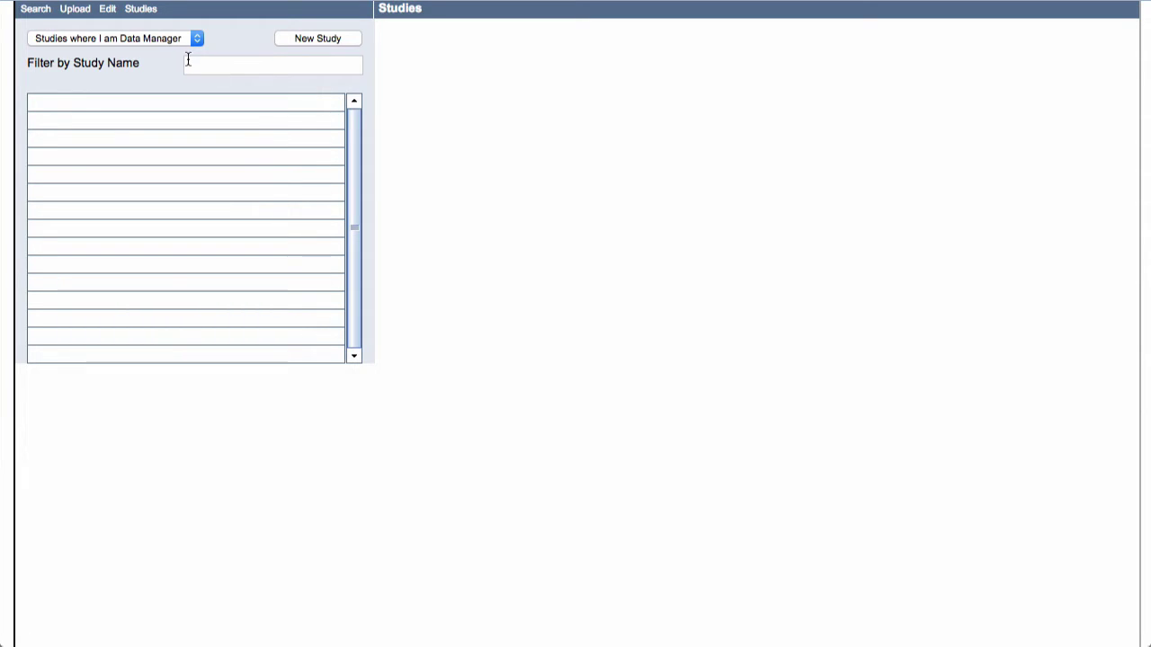
# Step: List studies where all data is visible, filter by 'turkey vu', and open the Turkey vultures study
pyautogui.click(175, 38)
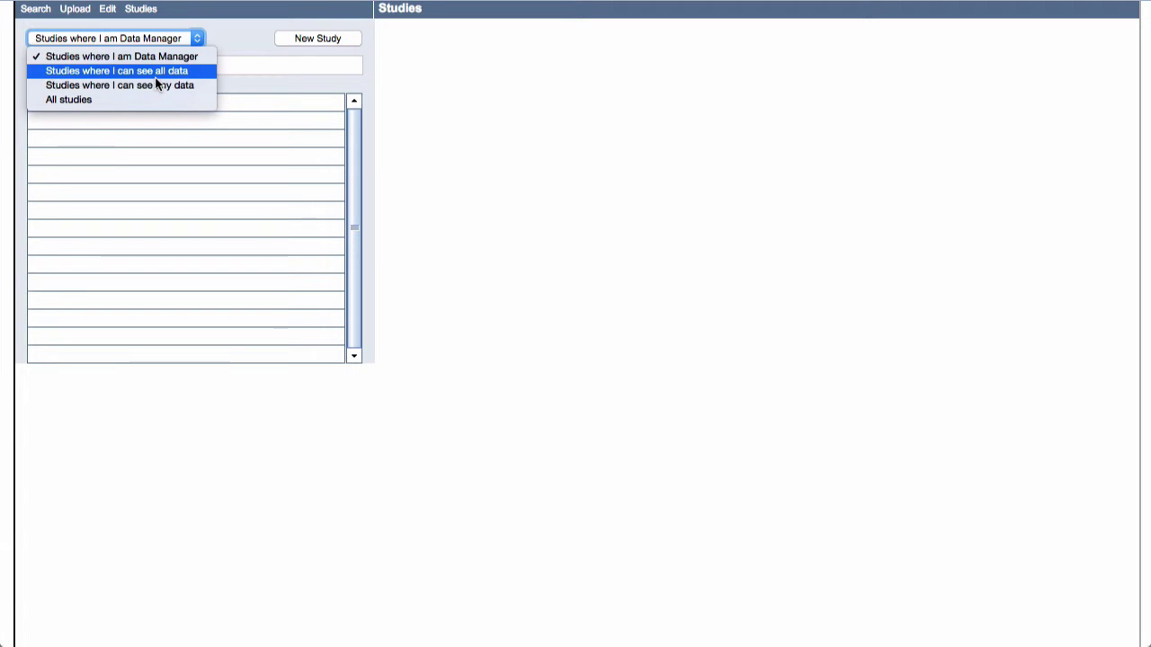
pyautogui.click(155, 76)
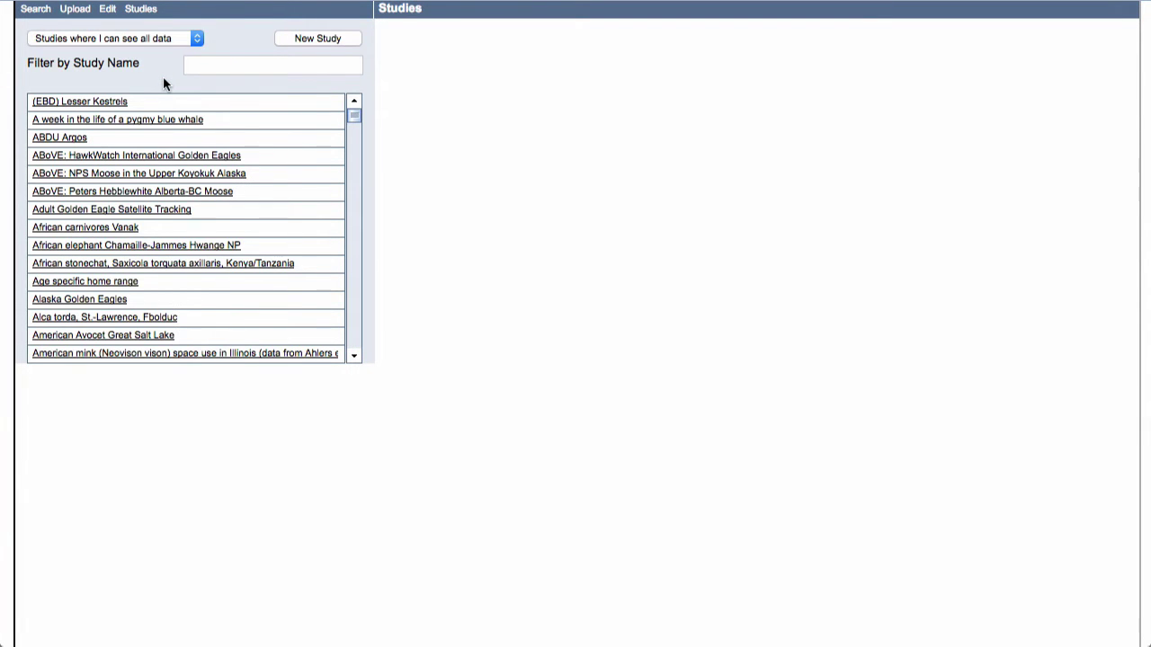
pyautogui.click(201, 70)
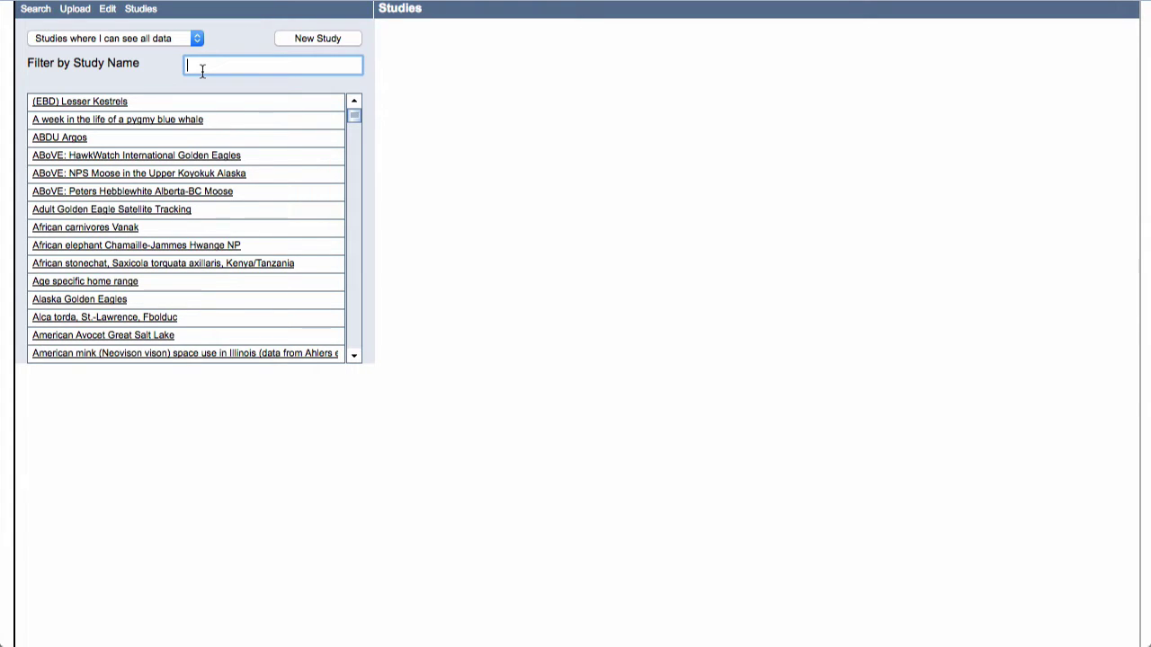
pyautogui.write('turkey vu')
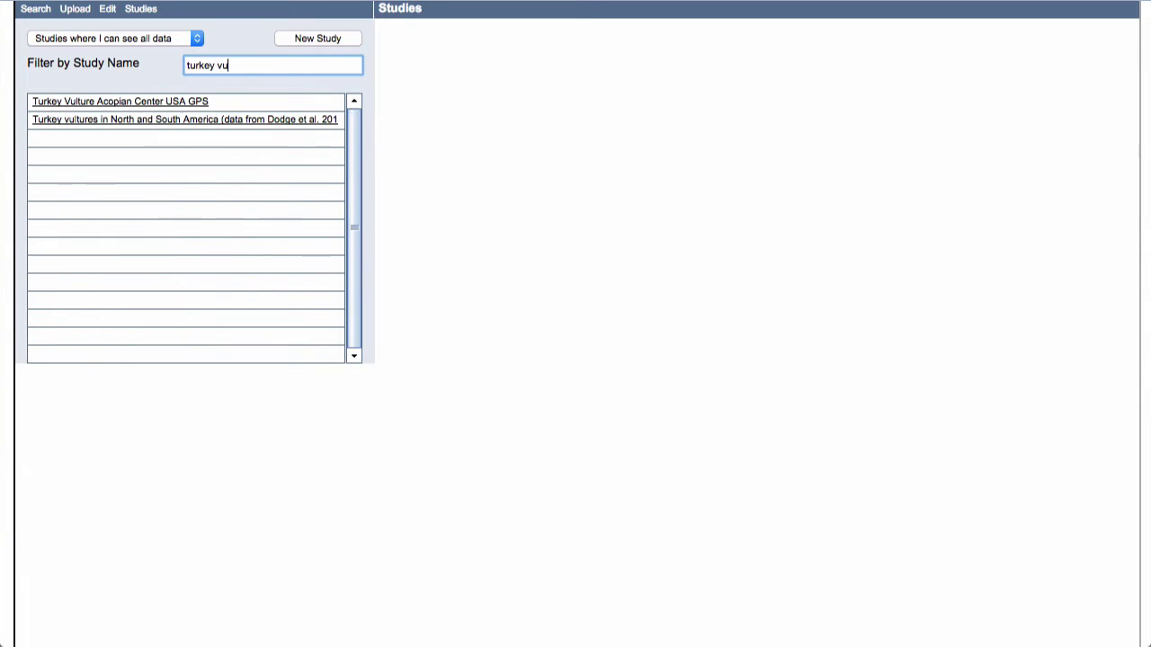
pyautogui.click(188, 122)
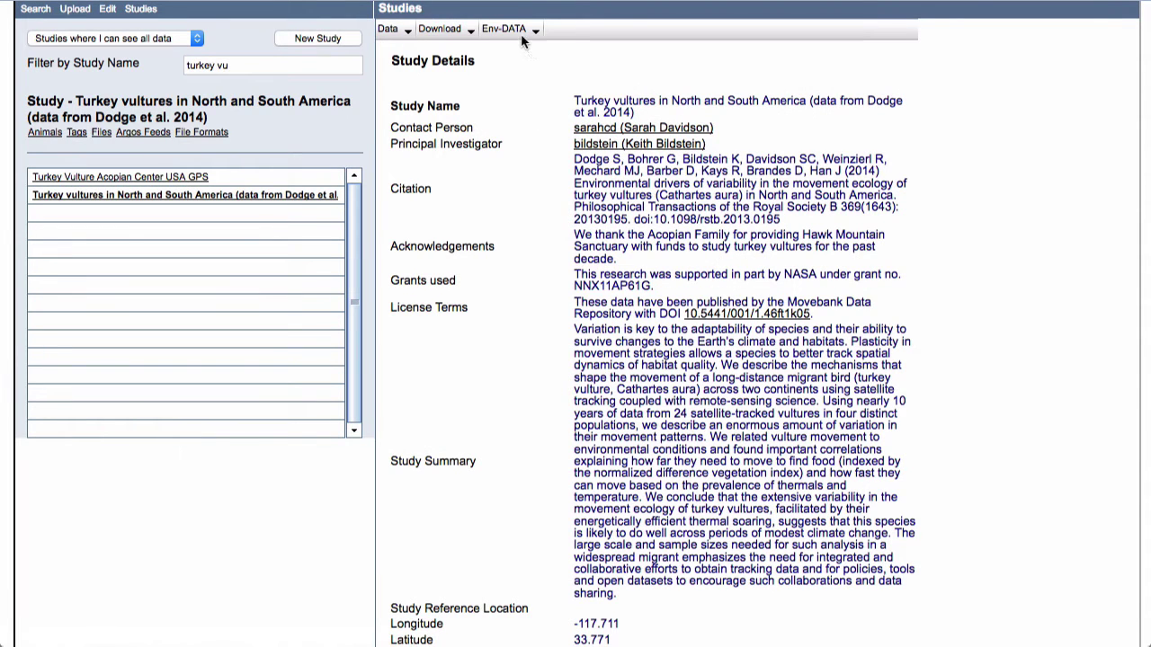
# Step: From the map search result, reopen the Turkey vultures study via its info icon's 'Open in studies page'
pyautogui.click(393, 35)
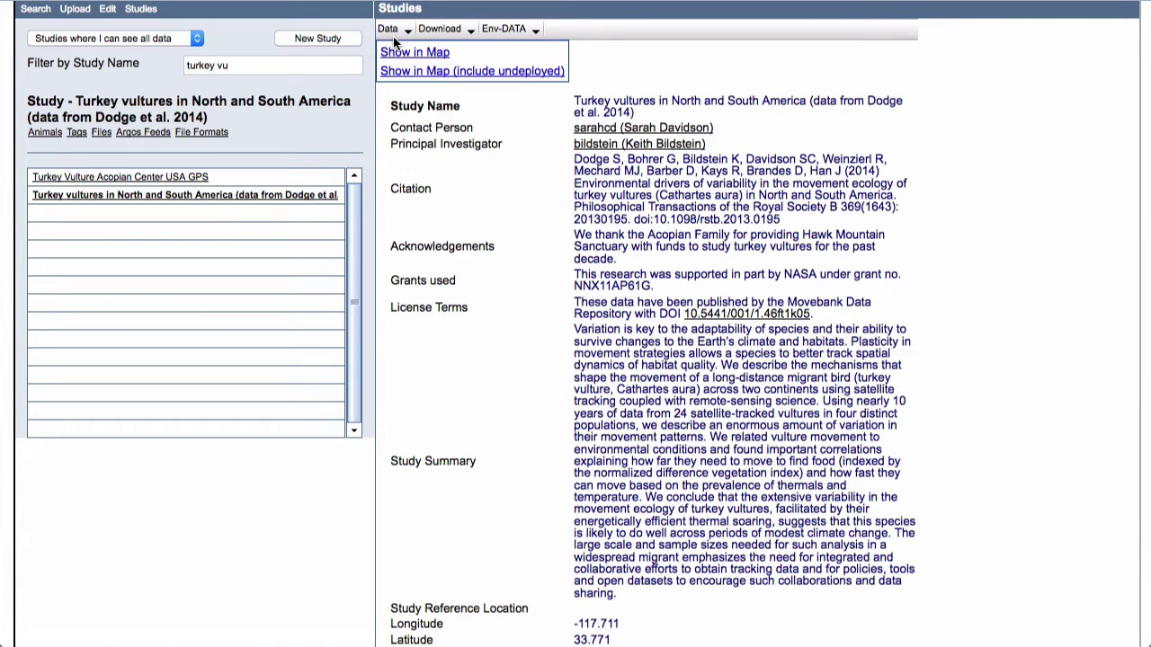
pyautogui.click(393, 60)
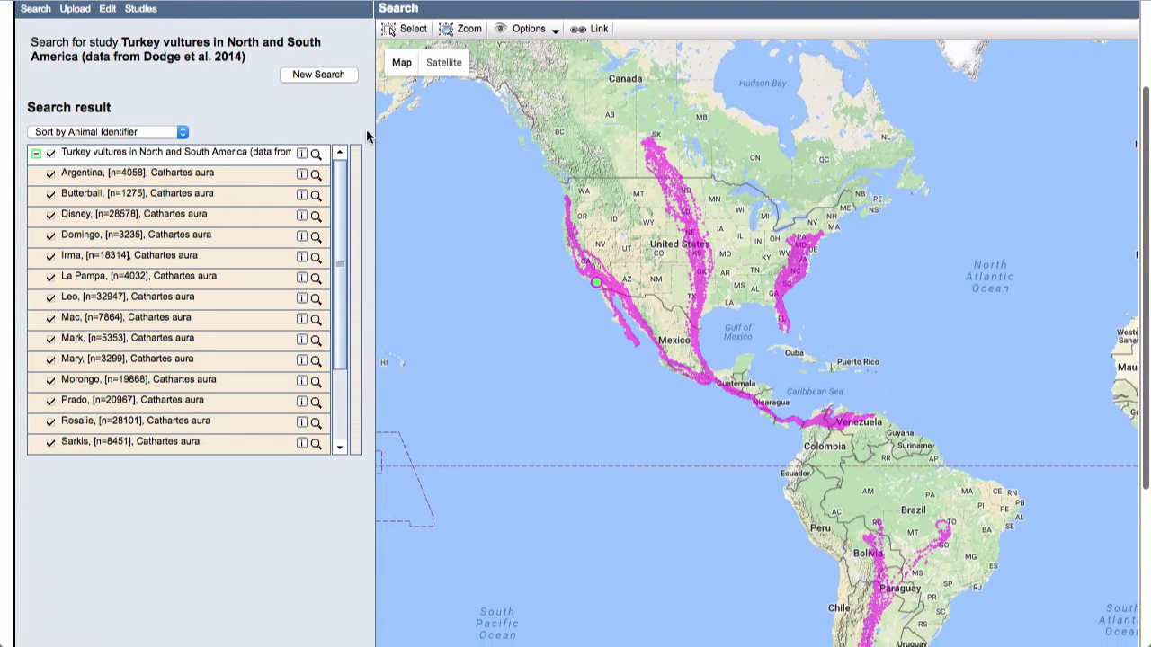
pyautogui.scroll(-1, 367, 129)
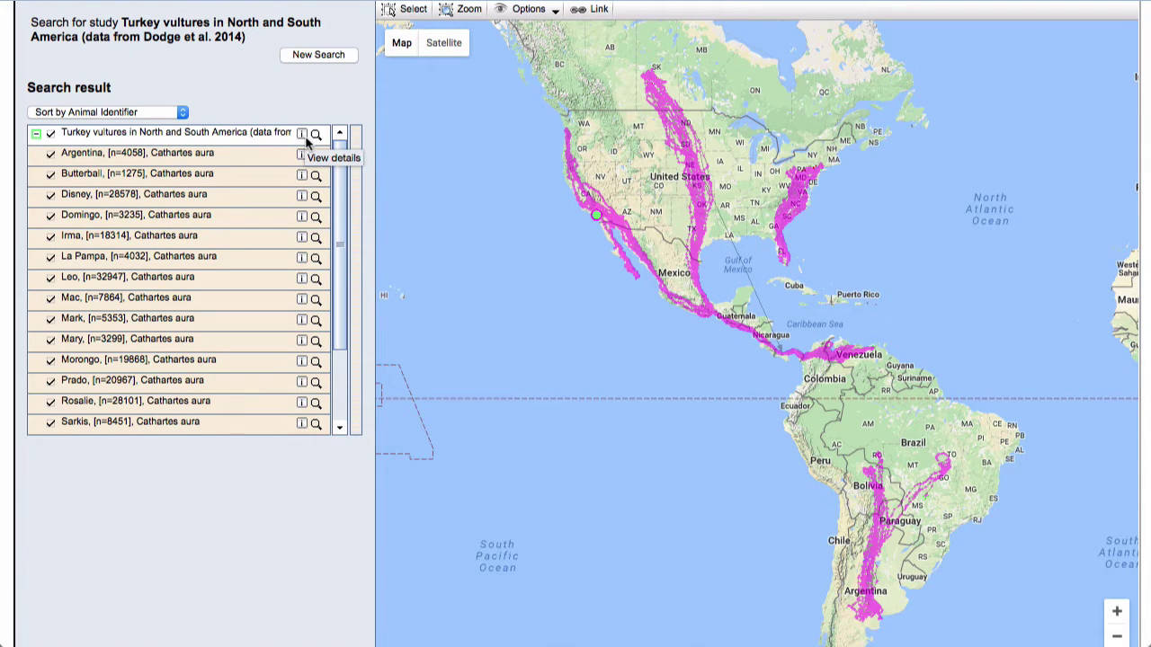
pyautogui.click(304, 135)
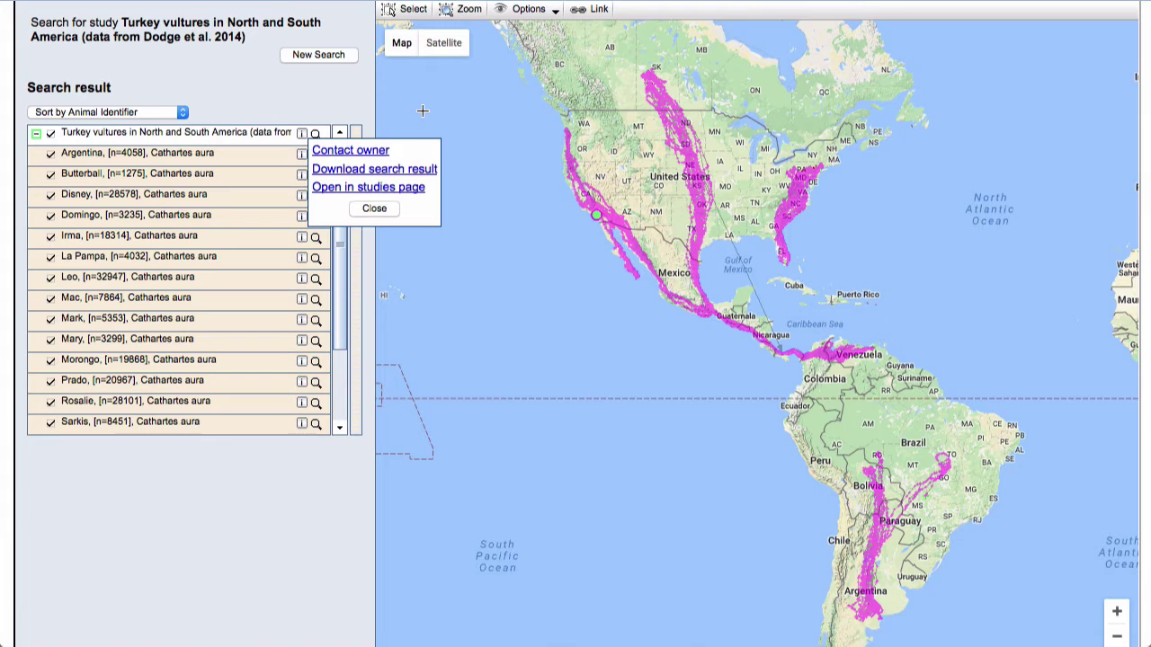
pyautogui.click(387, 188)
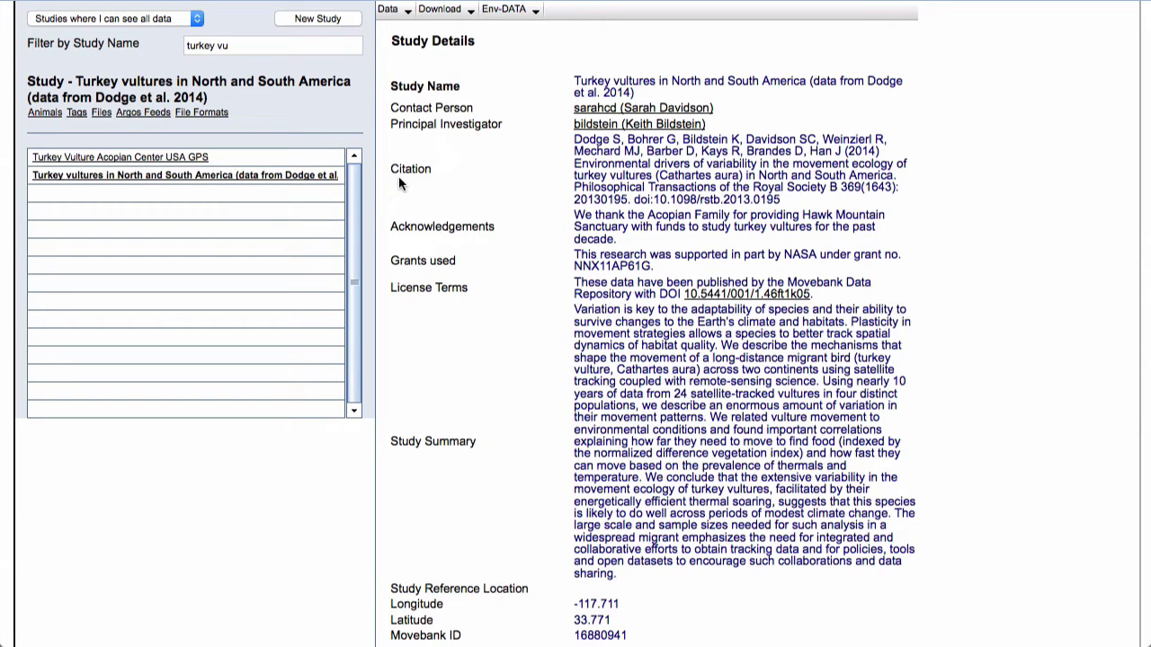
# Step: Start a new Env-DATA annotation request for the turkey vulture study
pyautogui.click(503, 18)
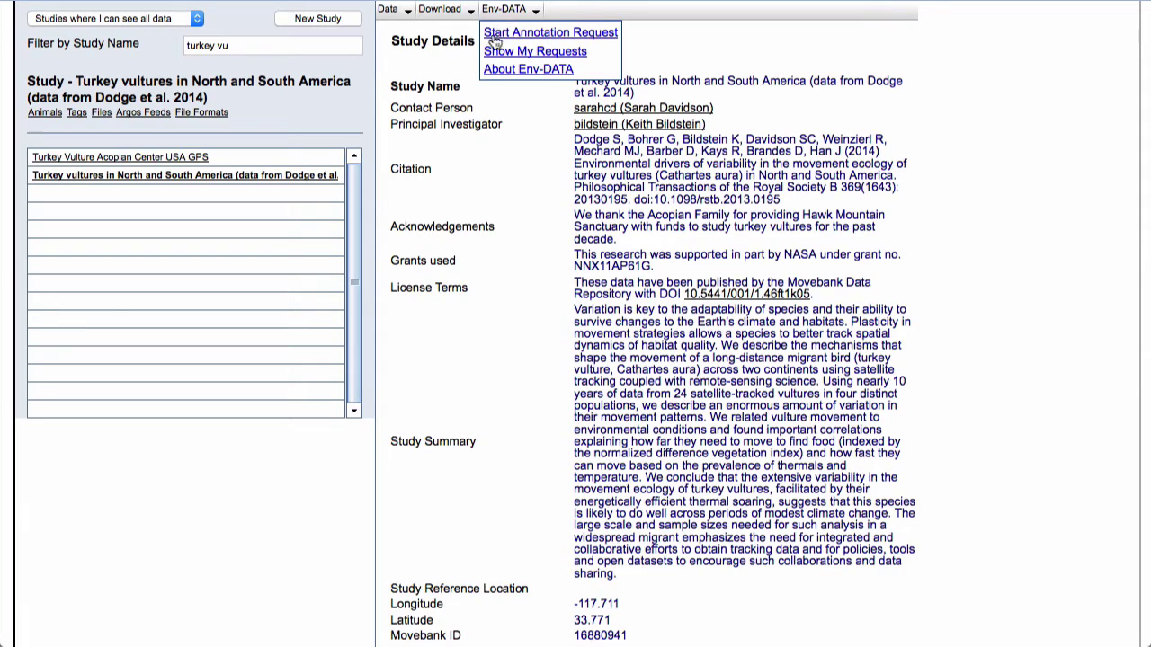
pyautogui.click(483, 151)
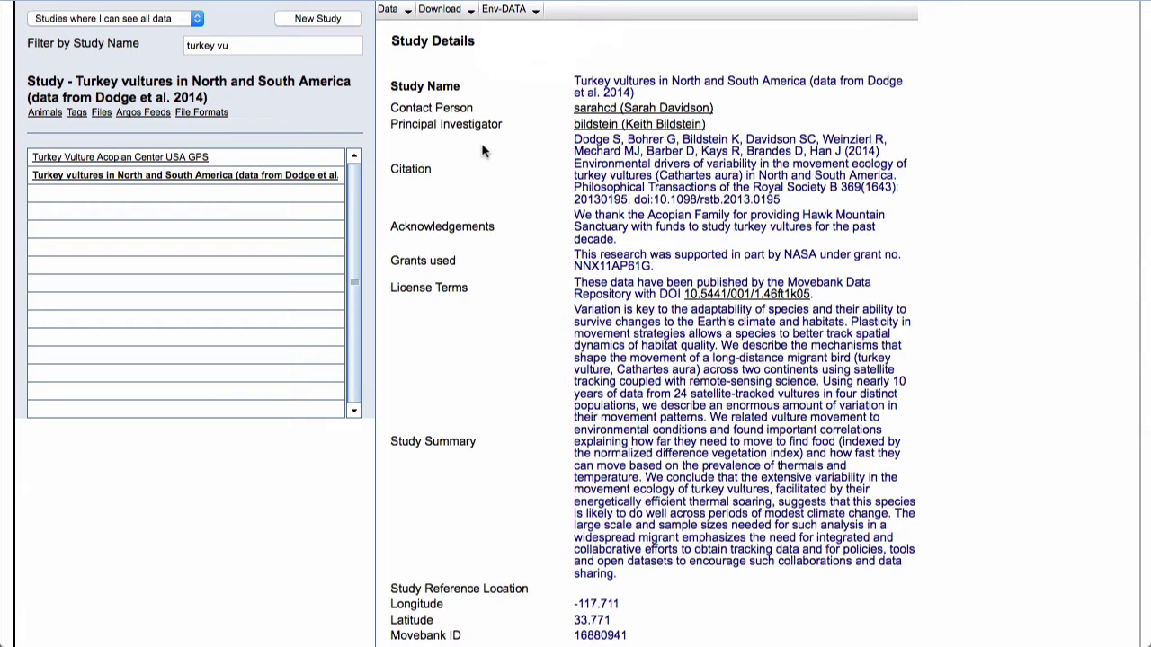
pyautogui.click(536, 16)
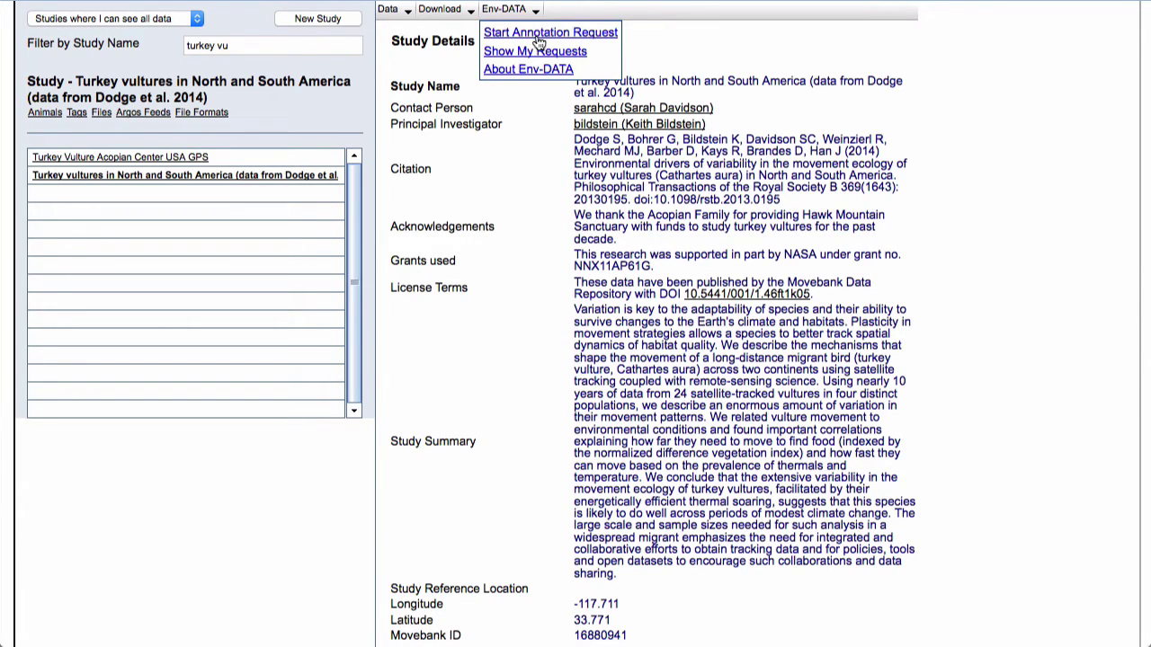
pyautogui.click(537, 39)
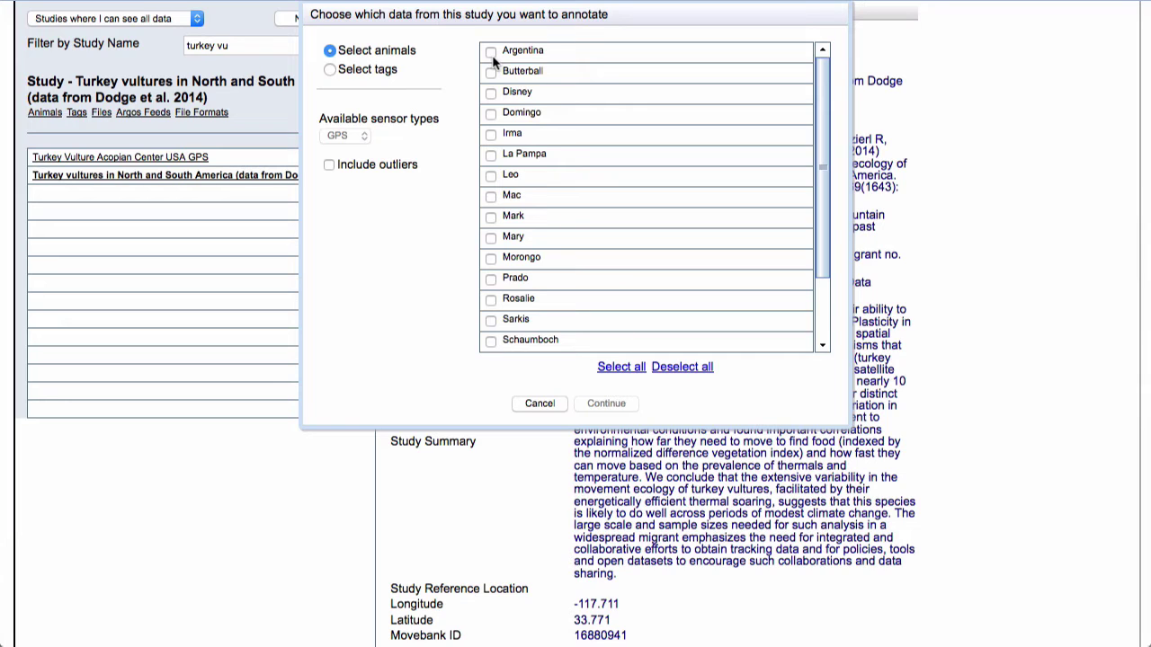
# Step: Keep 'Select animals', tick Argentina, and continue to the variable browser
pyautogui.click(330, 70)
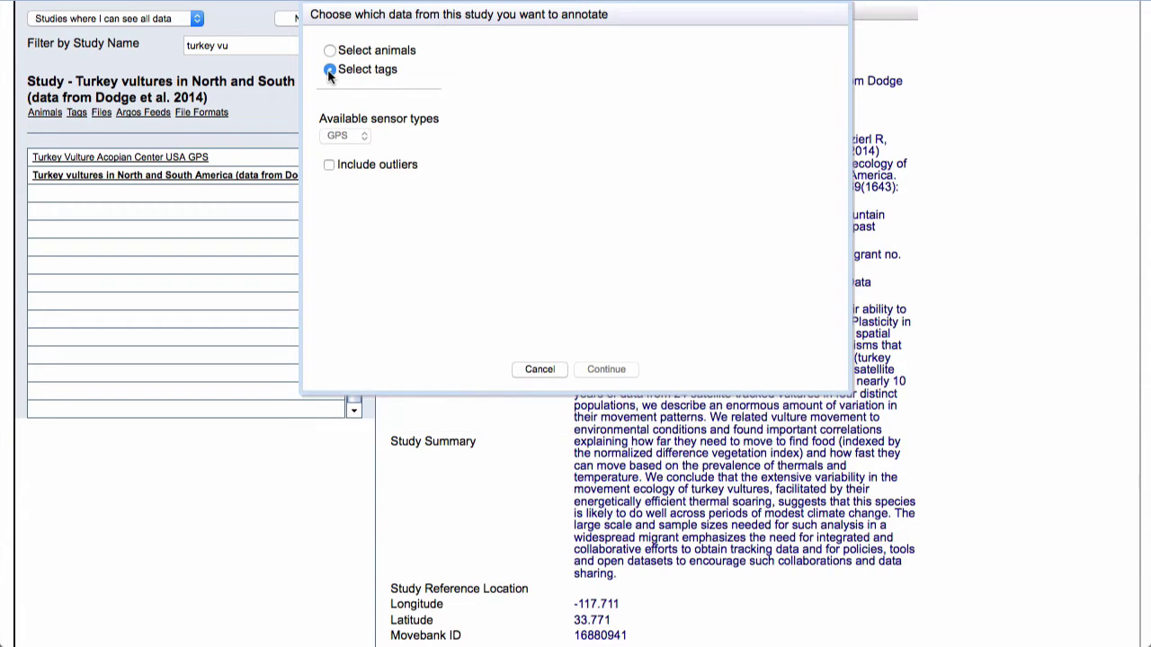
pyautogui.click(330, 52)
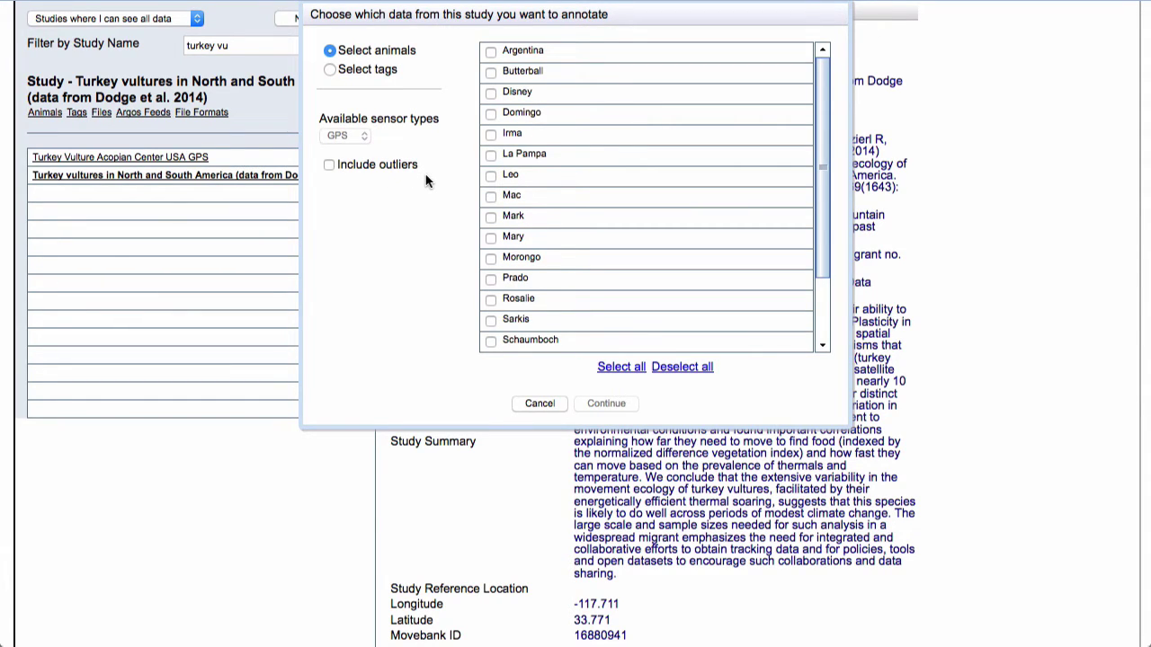
pyautogui.click(490, 54)
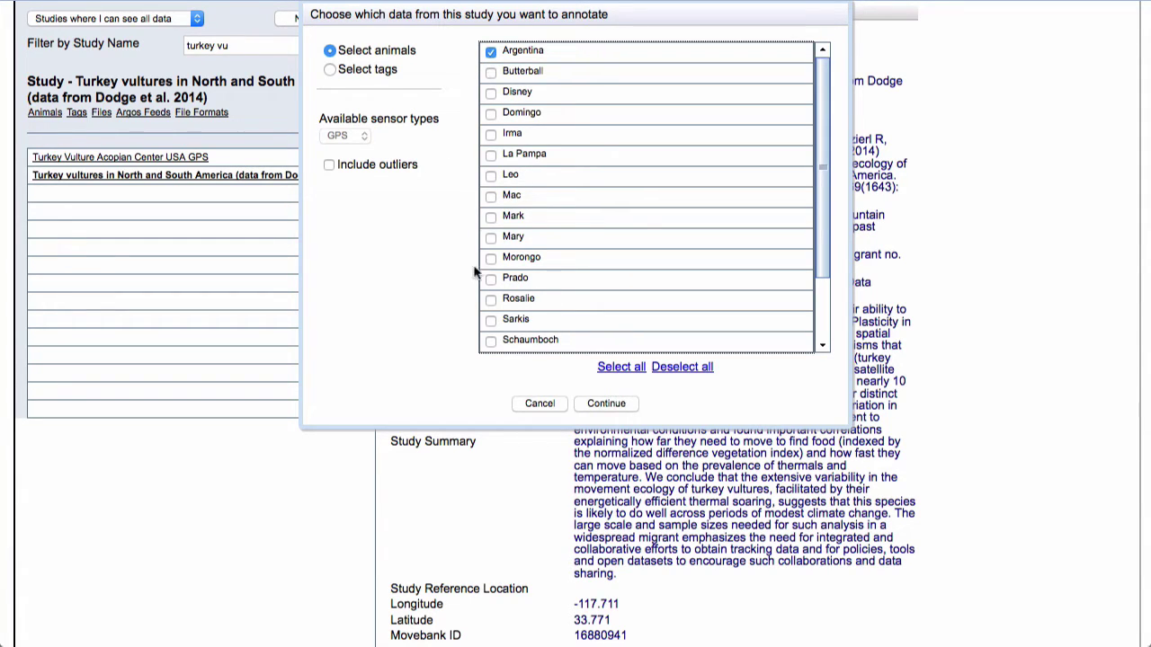
pyautogui.click(606, 405)
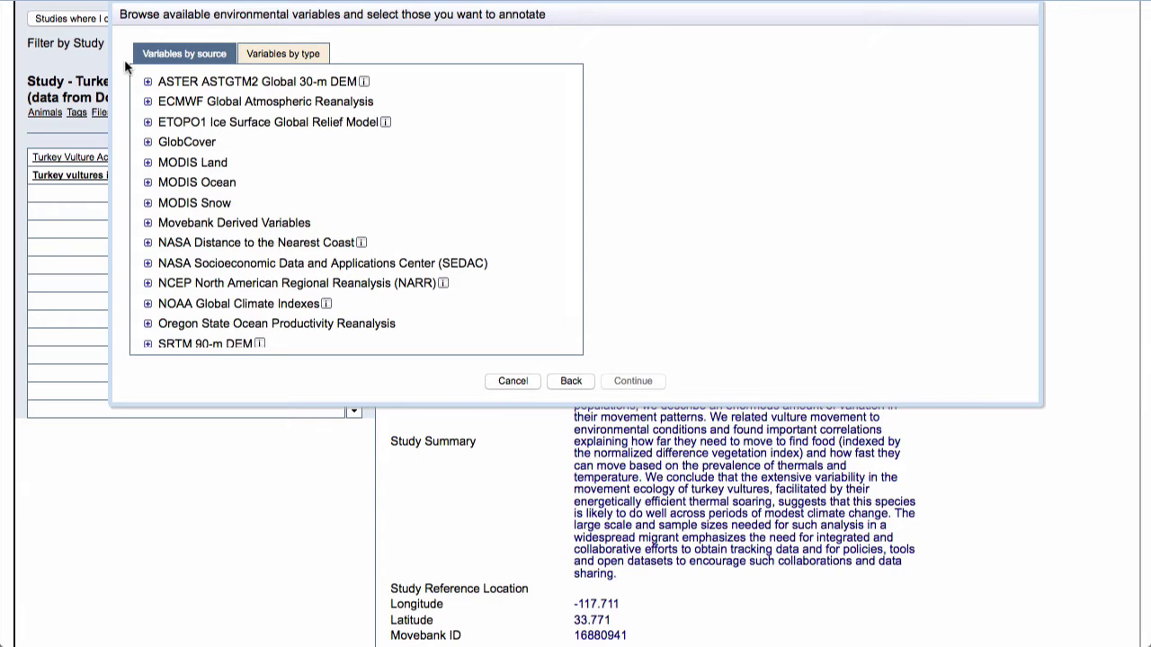
# Step: Under ECMWF Interim Full Daily at Pressure Levels, tick U Velocity and V Velocity
pyautogui.click(150, 104)
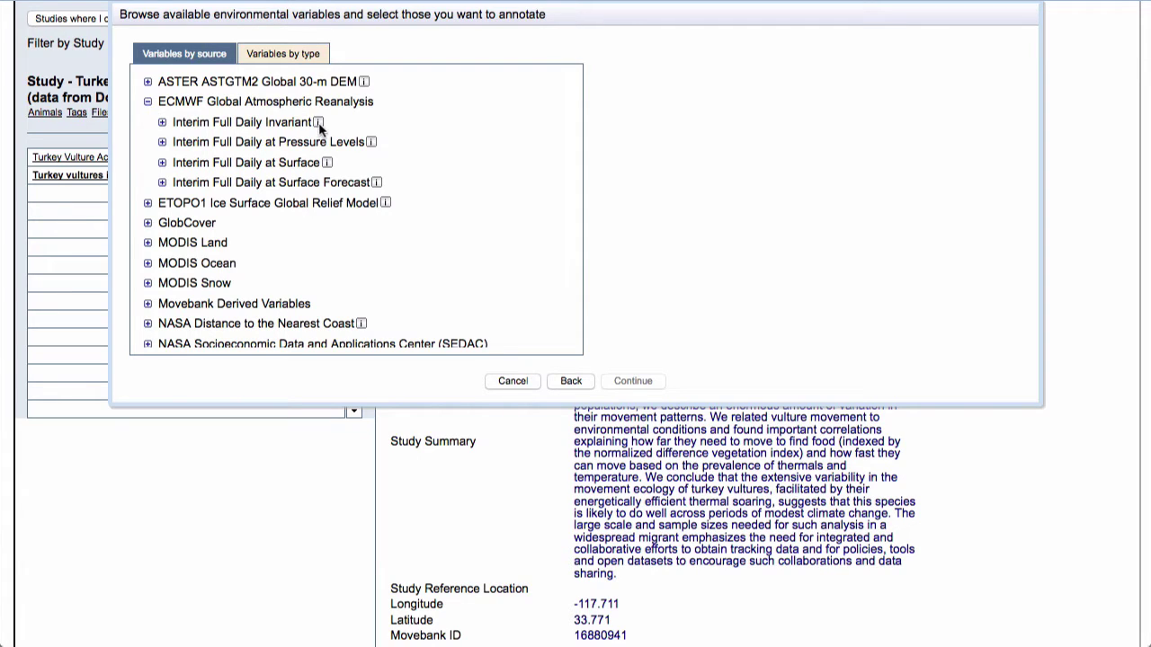
pyautogui.moveTo(320, 132)
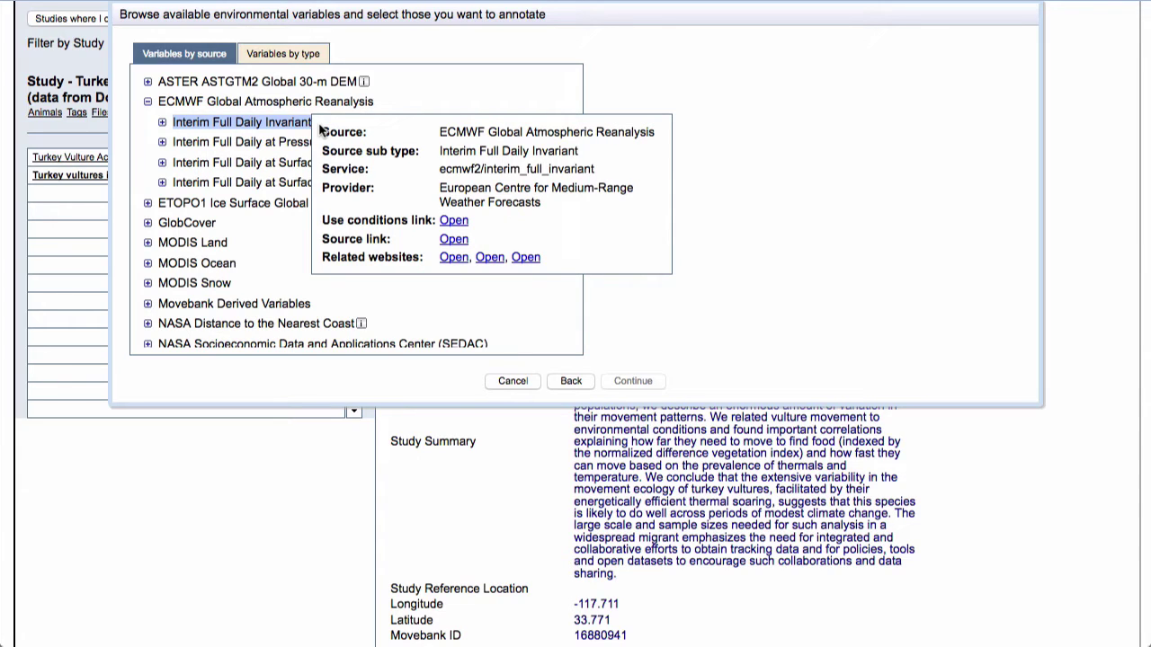
pyautogui.click(277, 144)
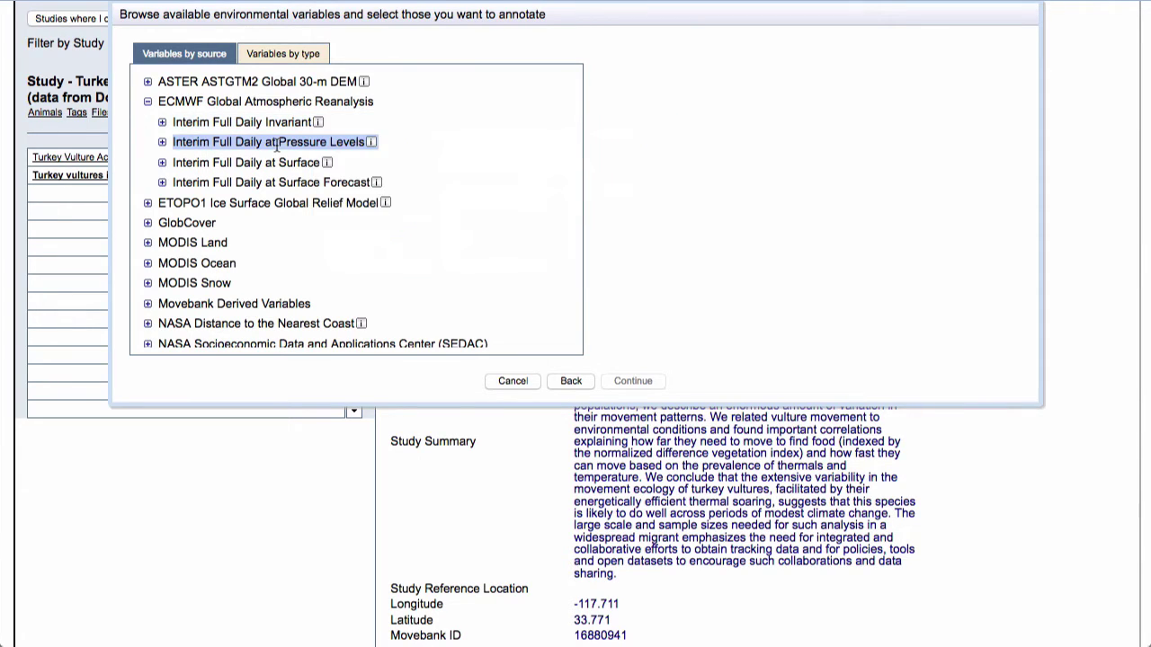
pyautogui.click(162, 143)
pyautogui.scroll(-3, 156, 221)
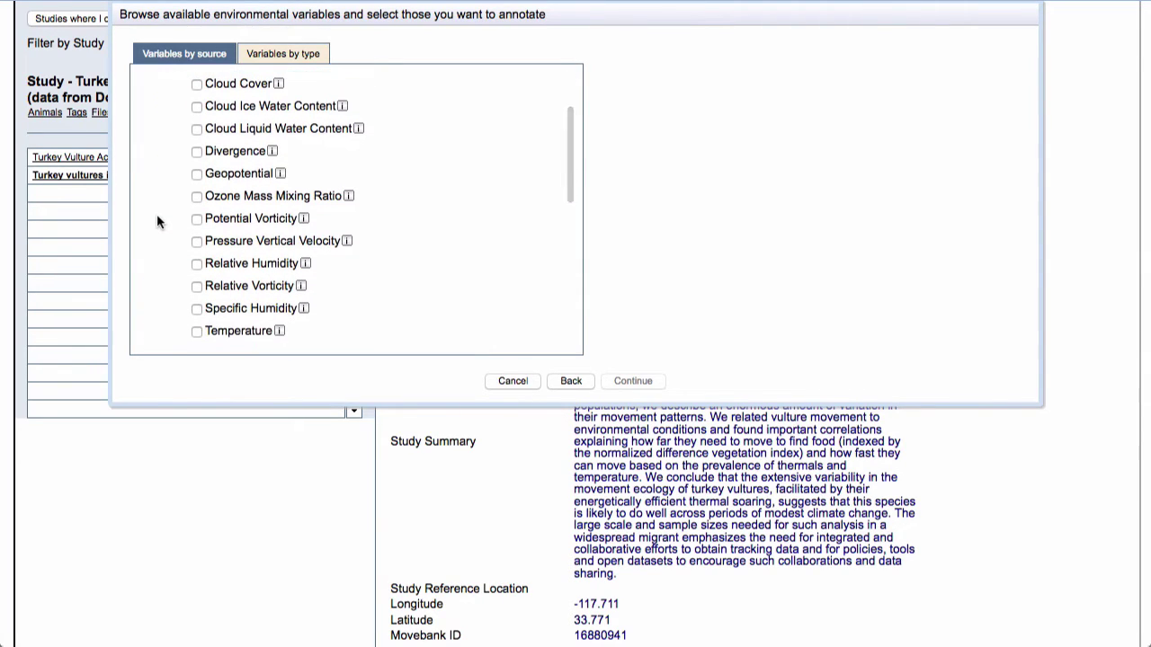
pyautogui.scroll(-3, 157, 221)
pyautogui.scroll(4, 157, 221)
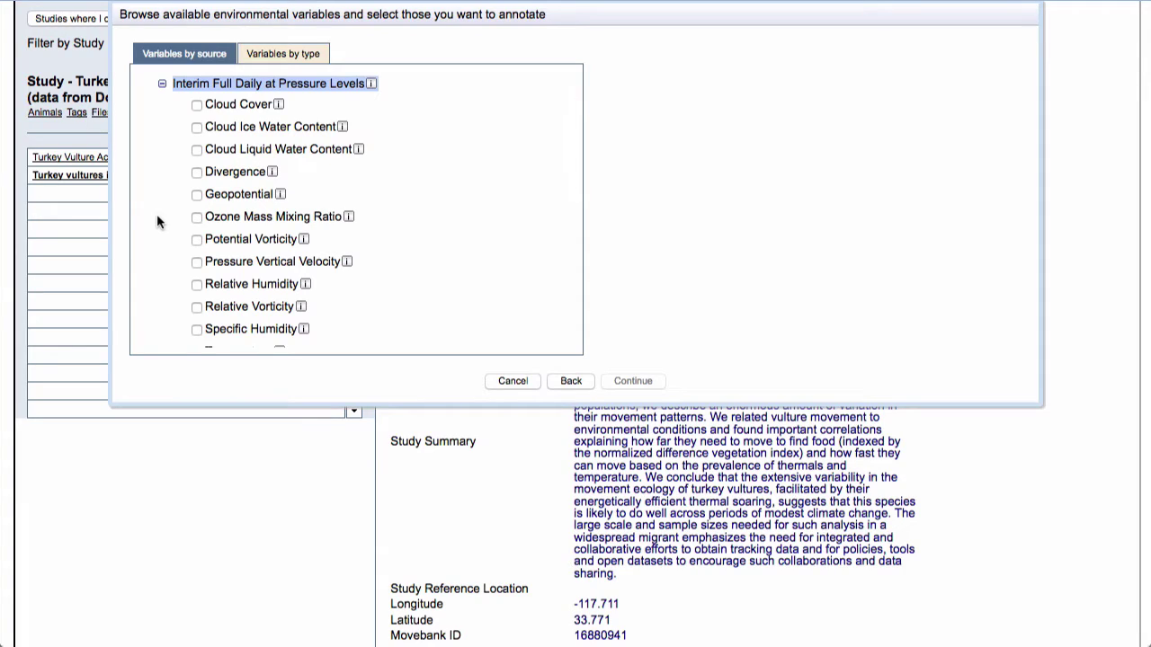
pyautogui.scroll(-3, 157, 221)
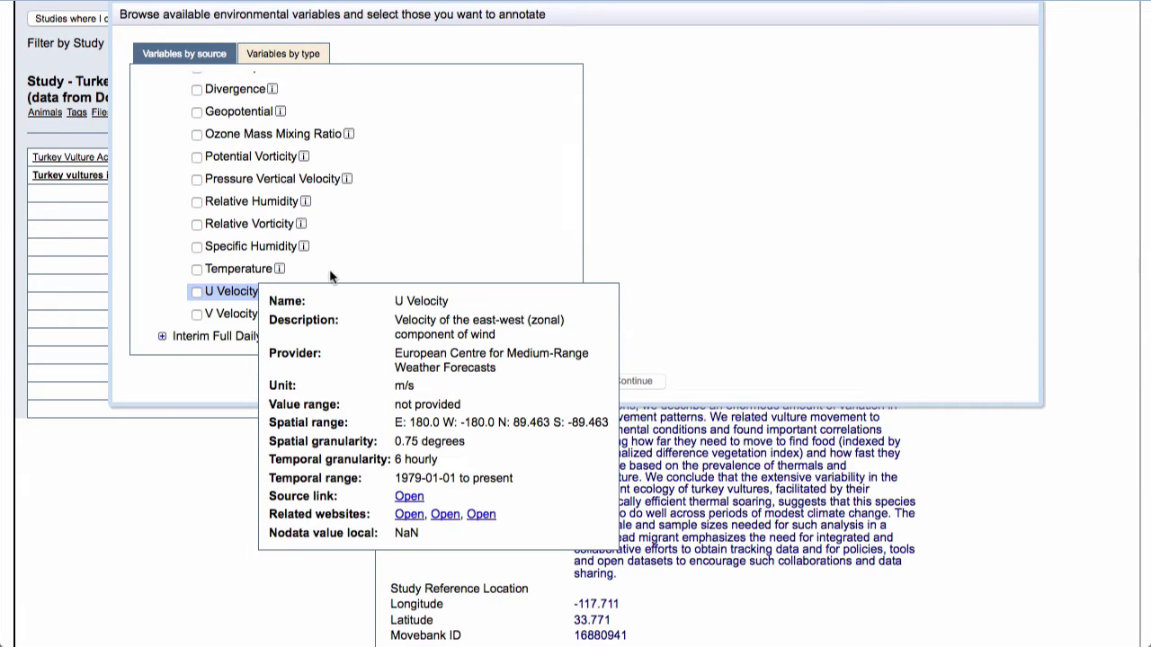
pyautogui.click(197, 292)
pyautogui.click(197, 315)
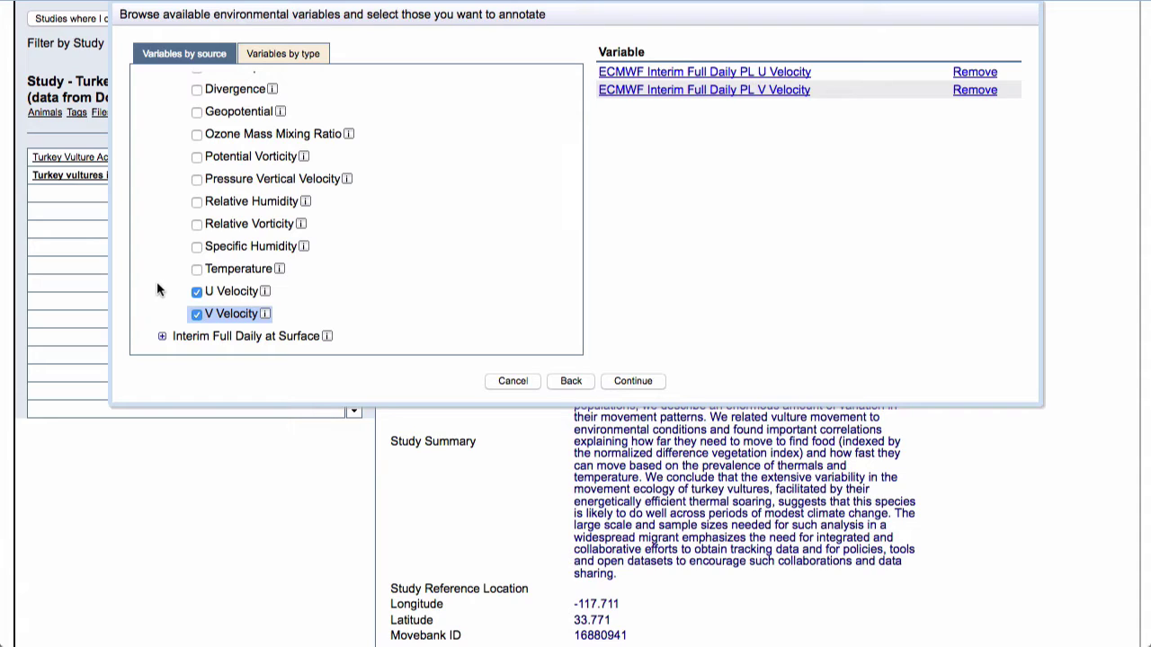
# Step: Browse variables by type down to Earth surface & vegetation > Vegetation > Leaf area & vegetation indexes
pyautogui.click(257, 59)
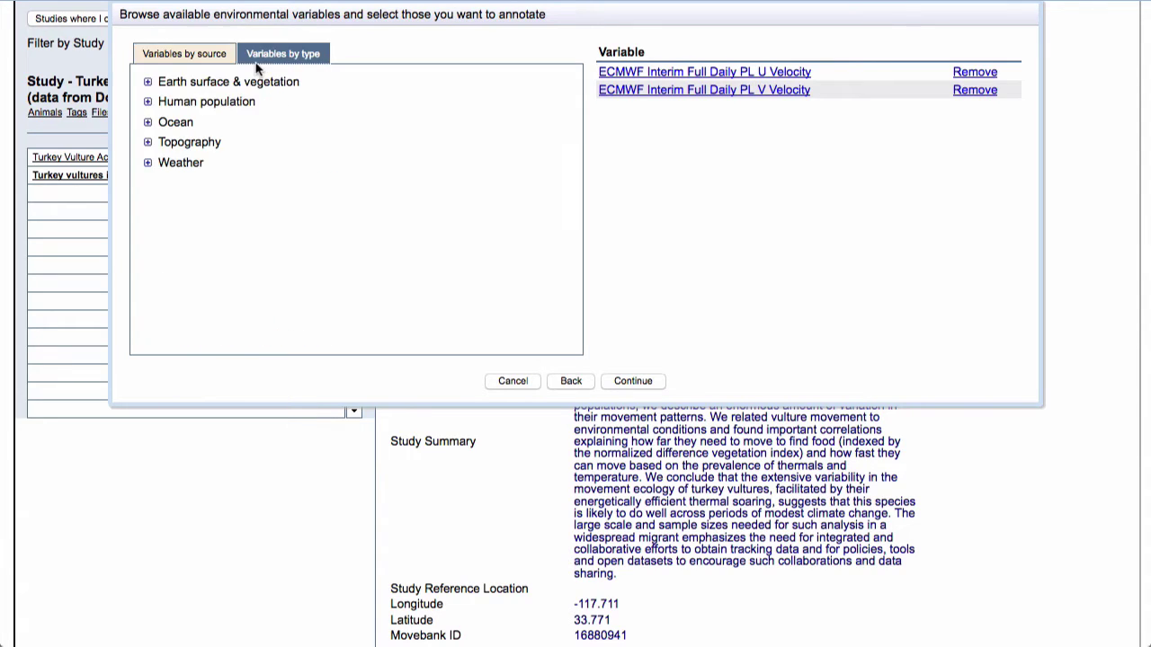
pyautogui.scroll(1, 124, 147)
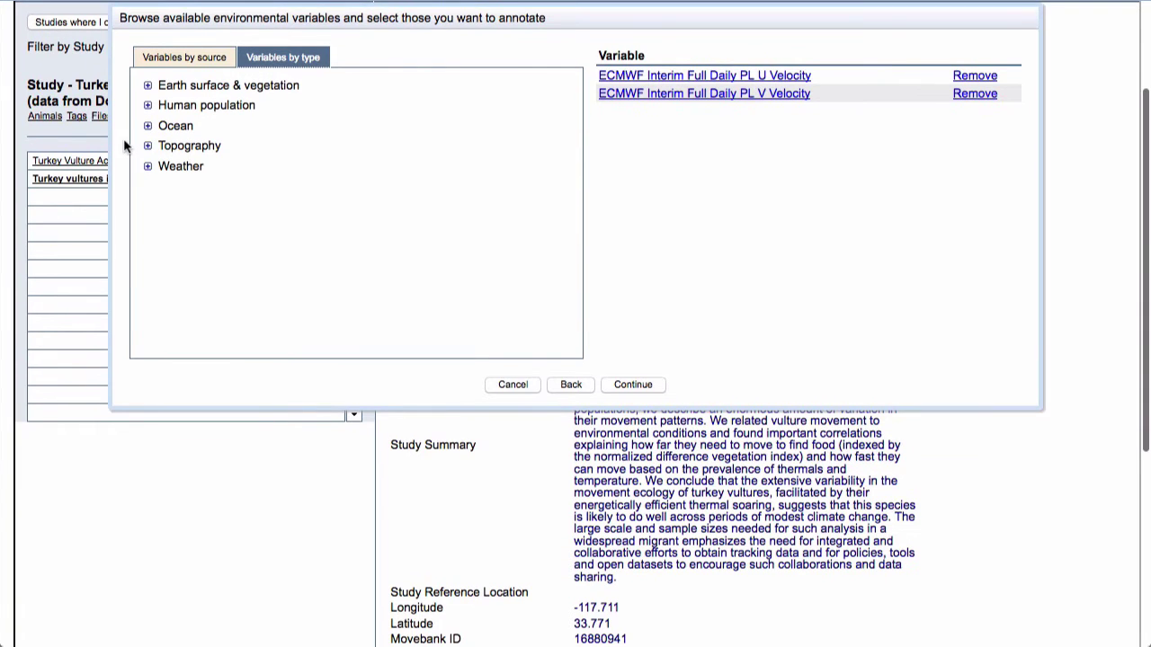
pyautogui.scroll(2, 124, 146)
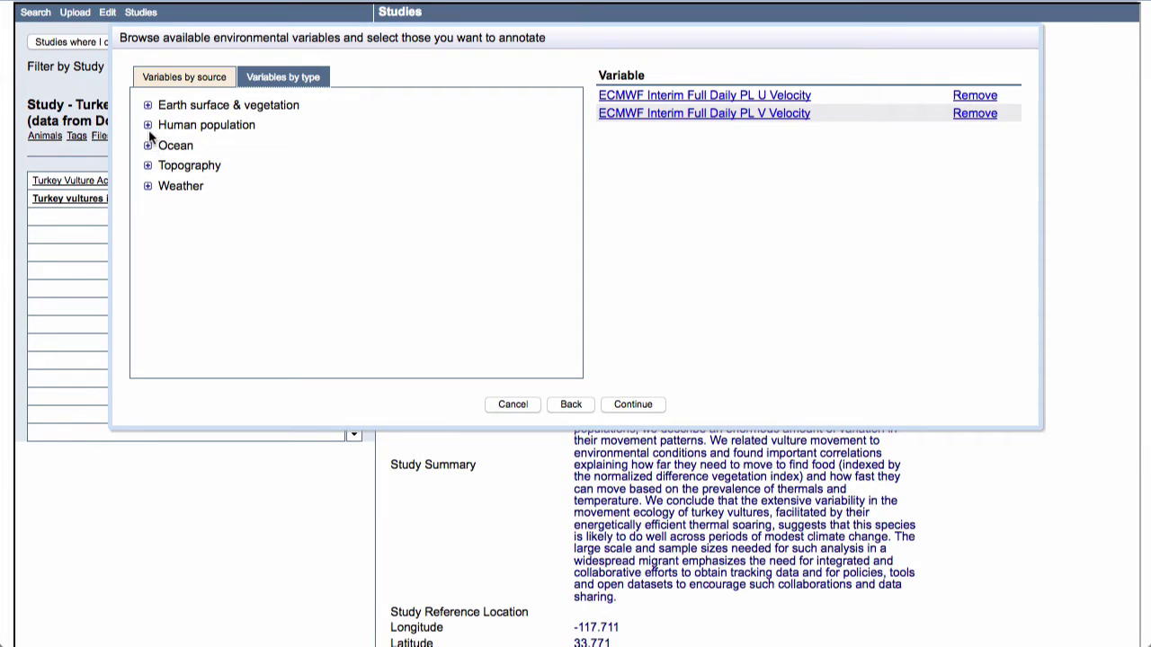
pyautogui.click(147, 105)
pyautogui.scroll(-3, 160, 295)
pyautogui.click(162, 304)
pyautogui.scroll(-1, 144, 326)
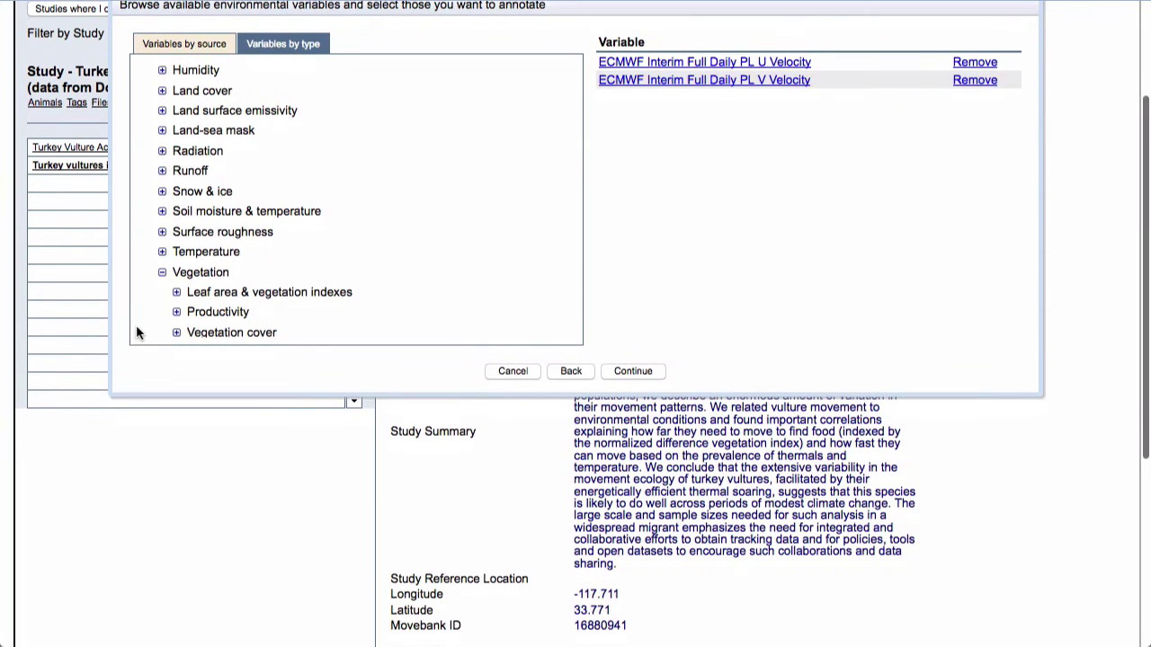
pyautogui.click(176, 294)
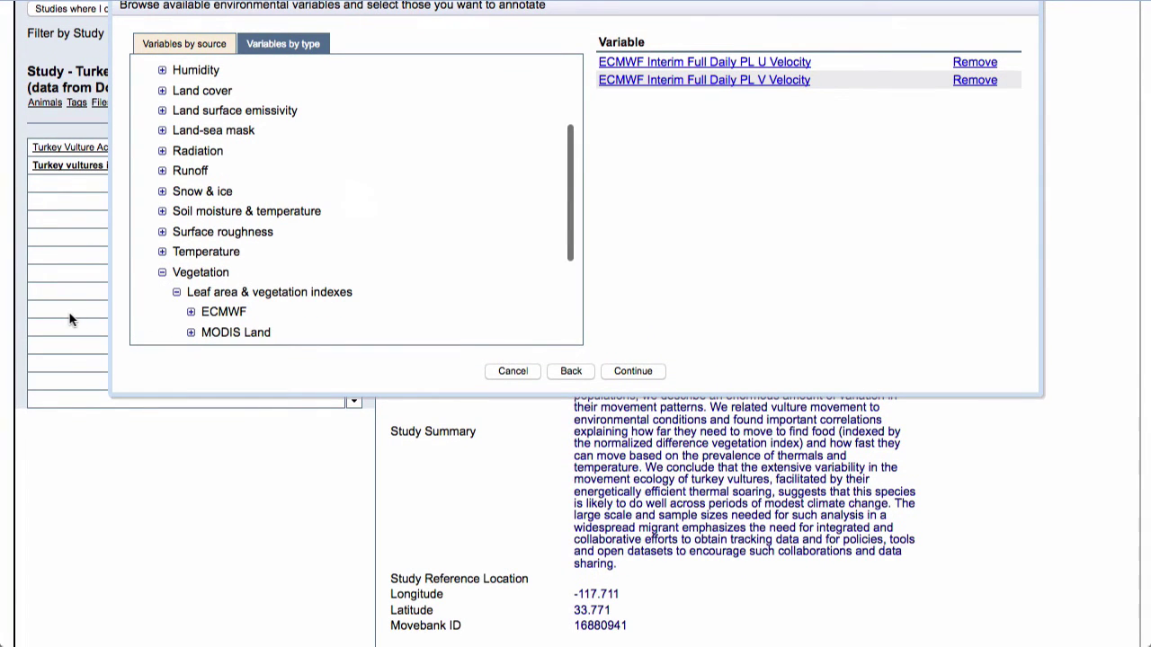
pyautogui.scroll(1, 75, 319)
pyautogui.scroll(-3, 196, 307)
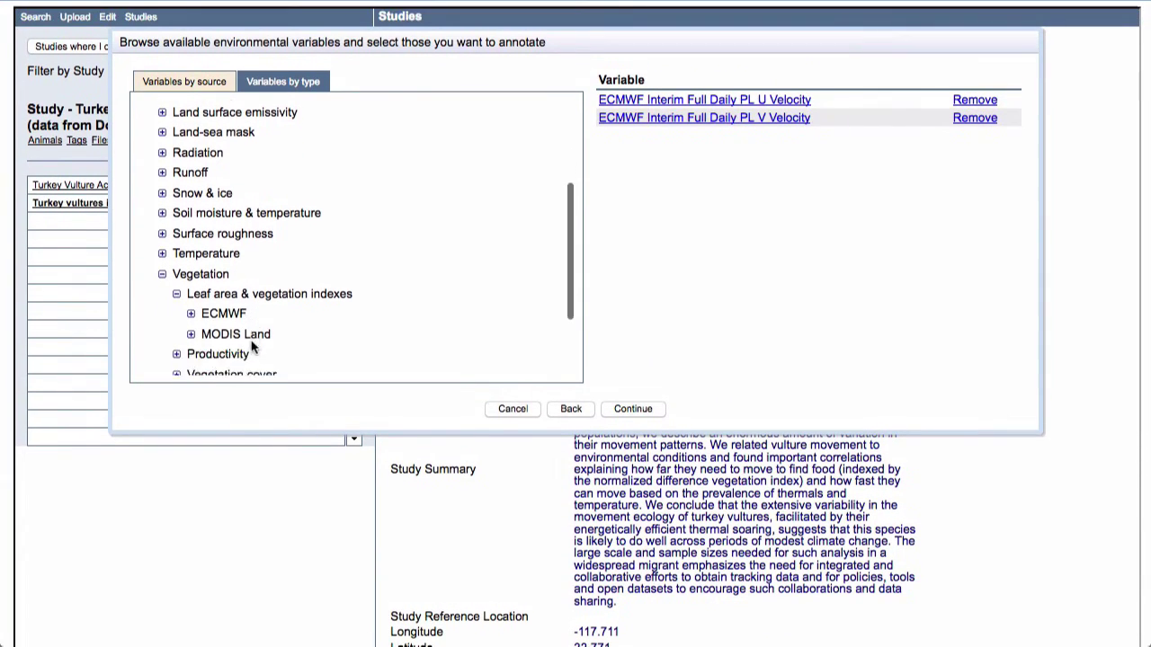
# Step: Expand the MODIS Land vegetation index products to the 500-m 16-day group
pyautogui.click(191, 303)
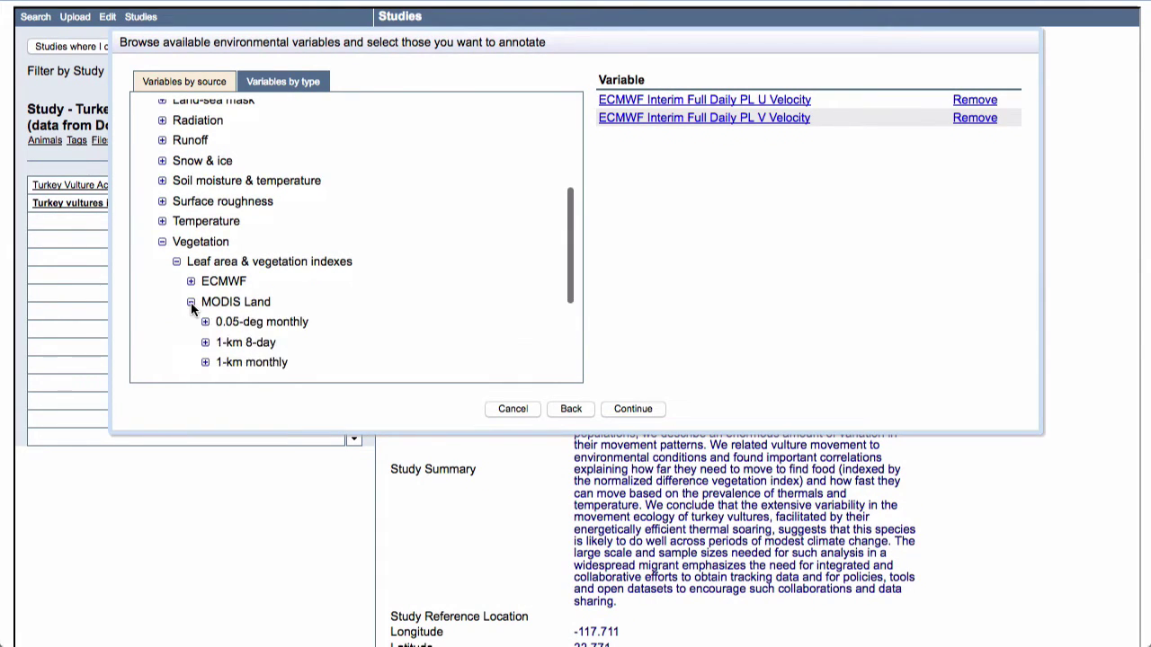
pyautogui.scroll(-2, 188, 340)
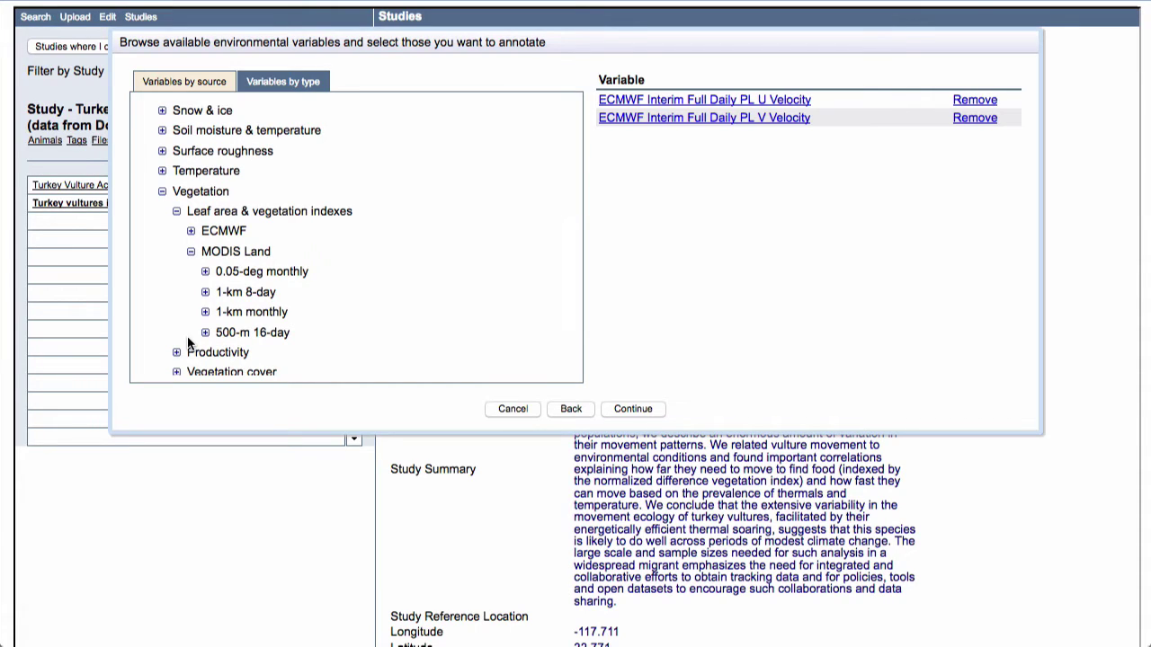
pyautogui.scroll(-1, 188, 341)
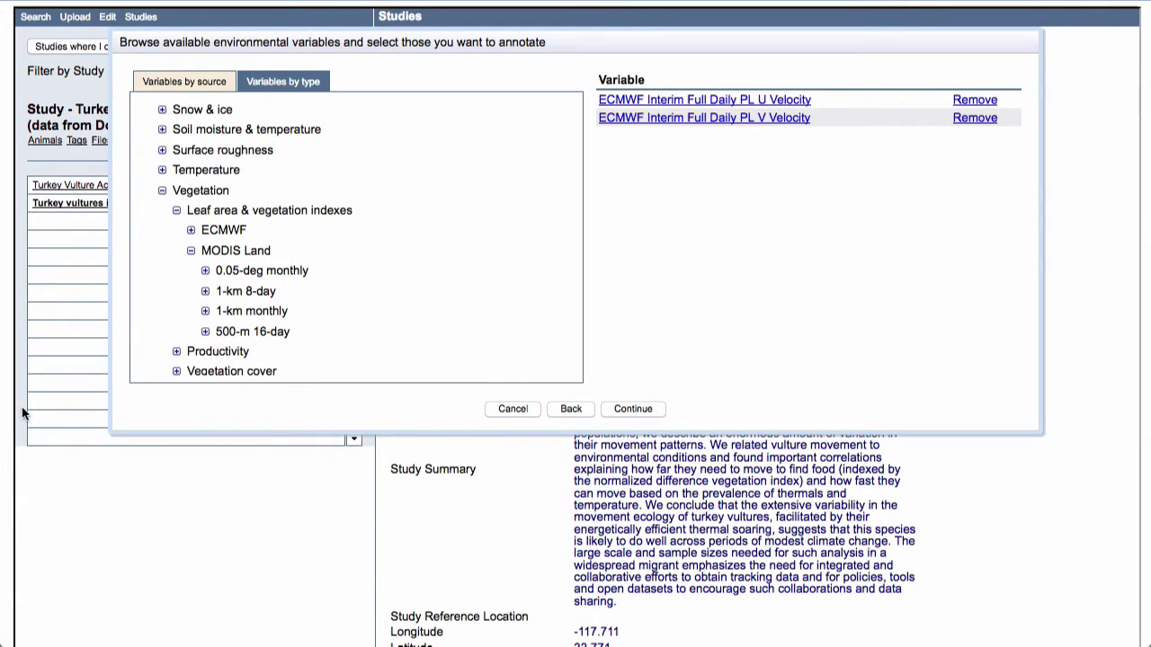
pyautogui.scroll(-1, 23, 414)
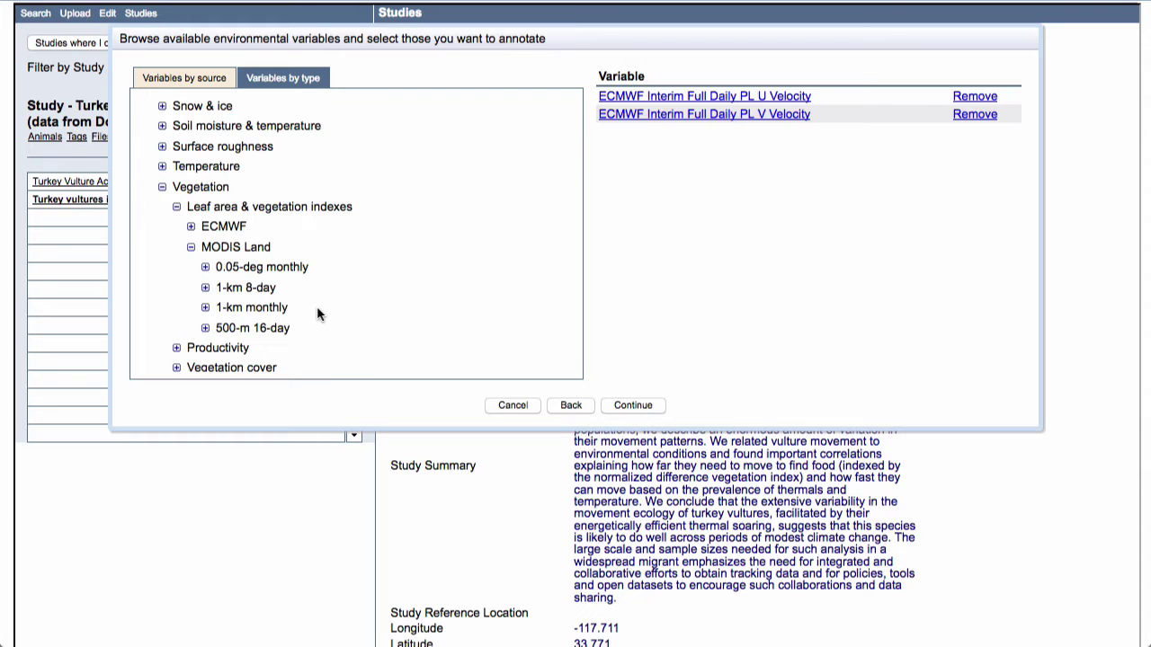
pyautogui.click(205, 329)
pyautogui.scroll(-2, 192, 358)
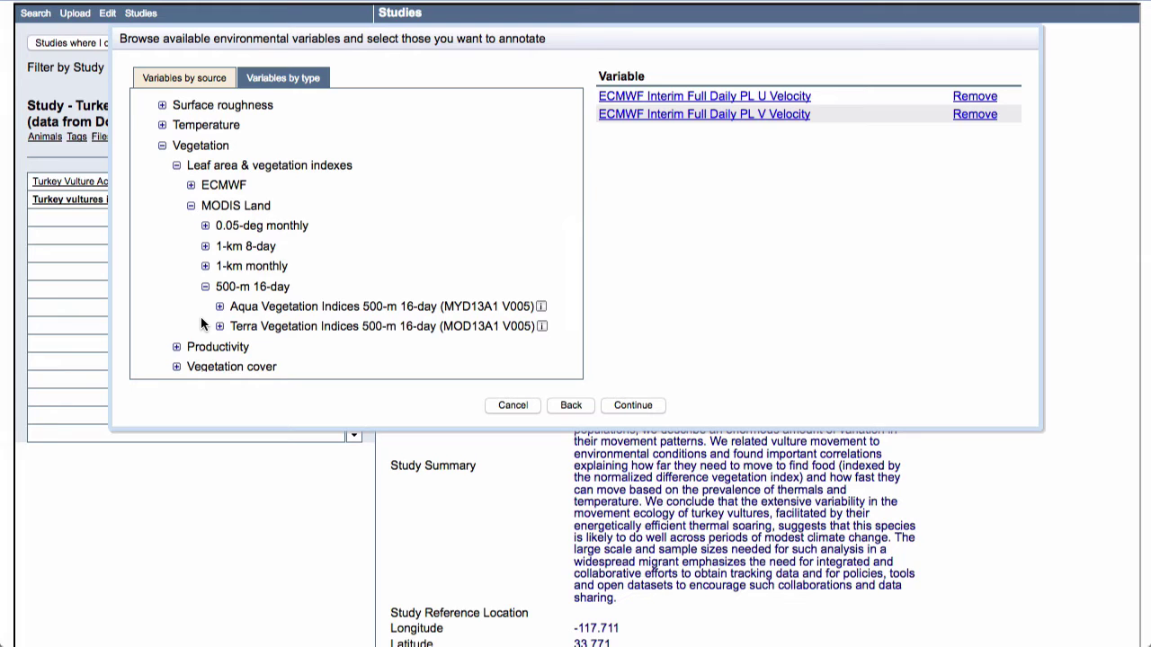
# Step: Add NDVI from the Aqua Vegetation Indices 500-m 16-day group
pyautogui.click(221, 308)
pyautogui.scroll(-3, 194, 346)
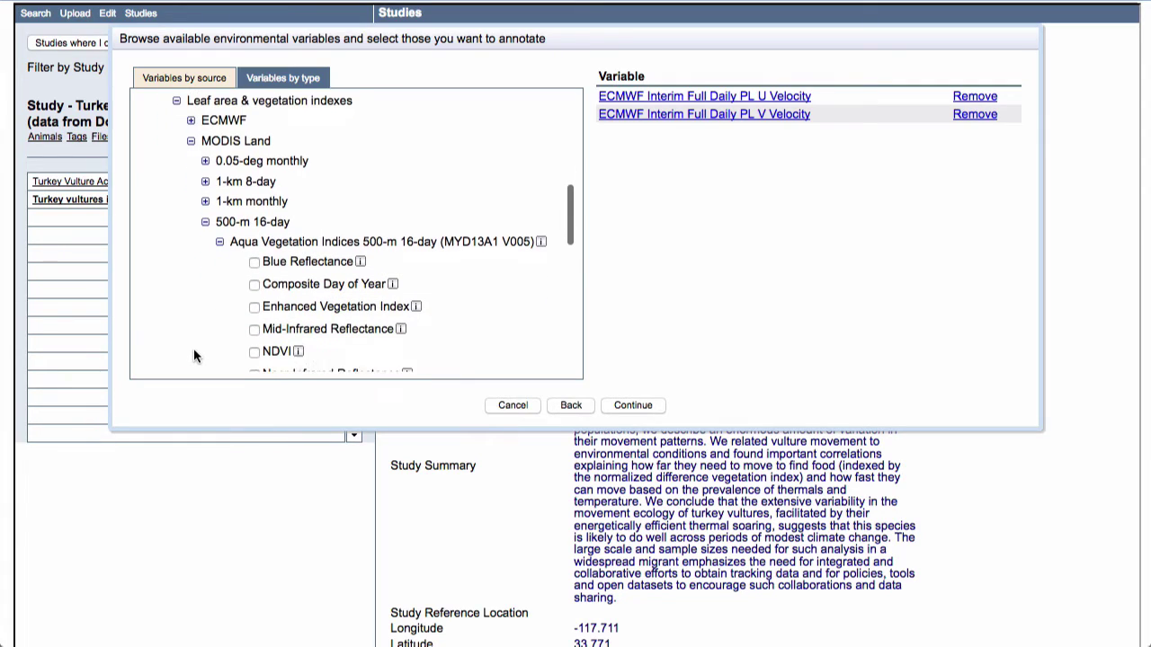
pyautogui.scroll(-6, 193, 353)
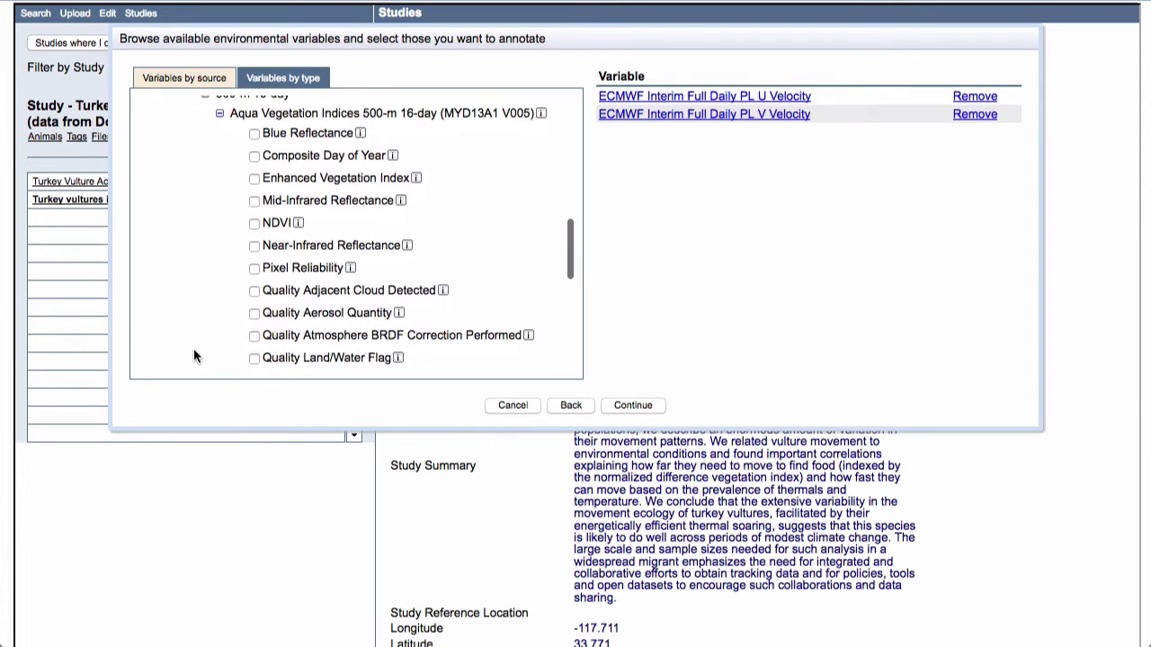
pyautogui.click(255, 220)
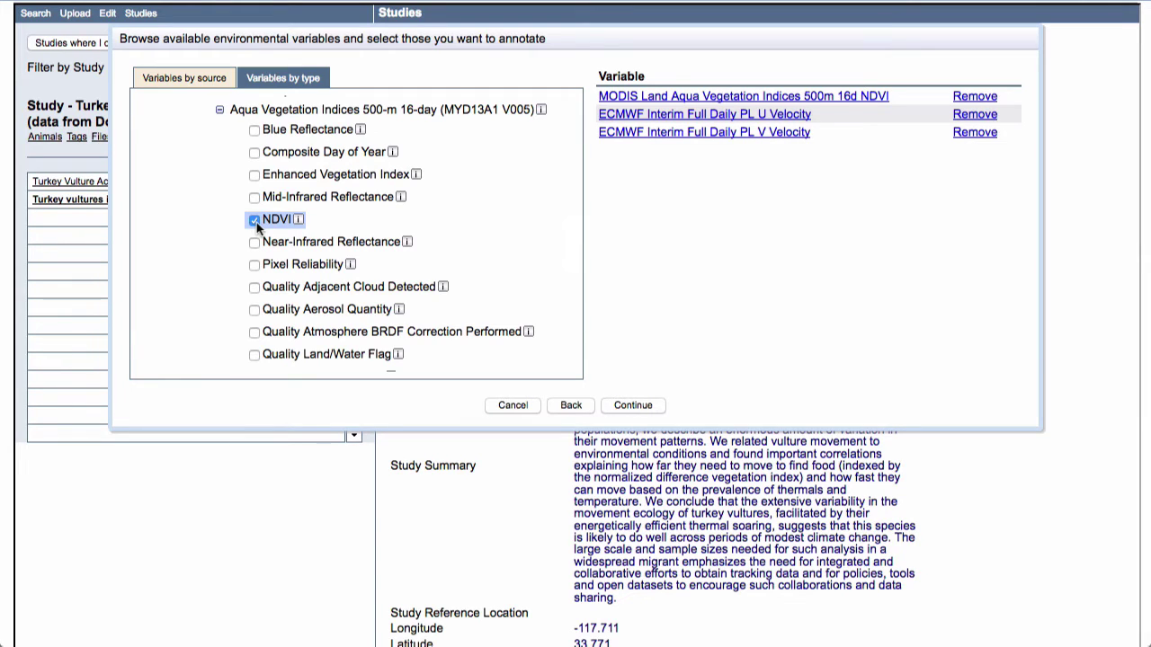
pyautogui.moveTo(300, 229)
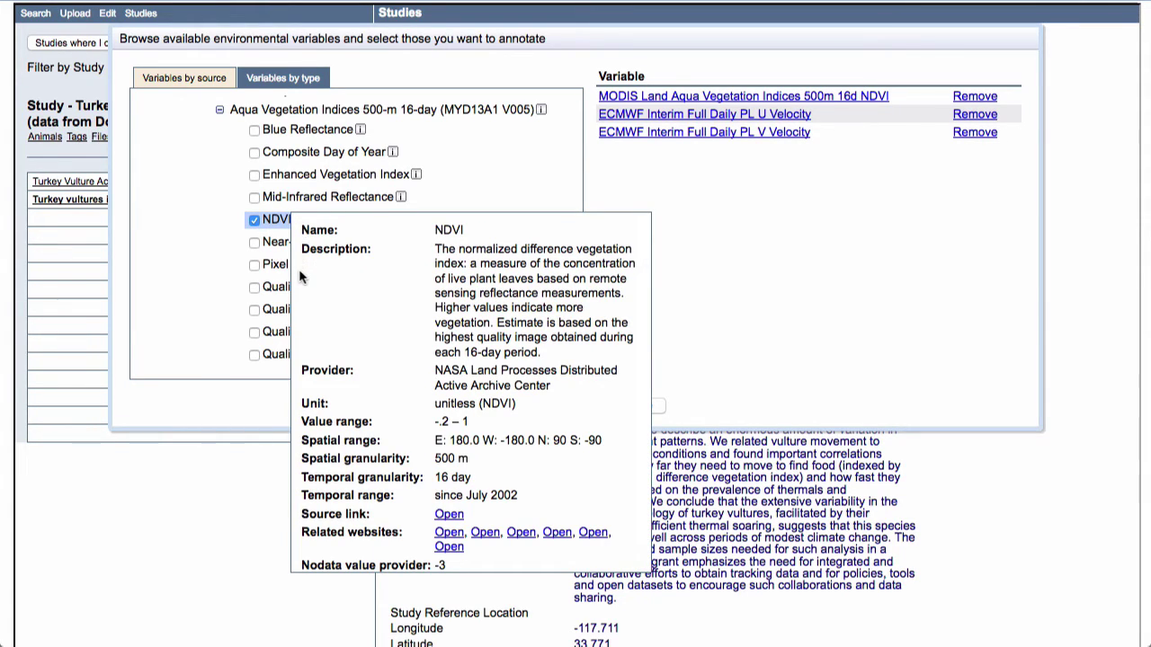
pyautogui.click(220, 281)
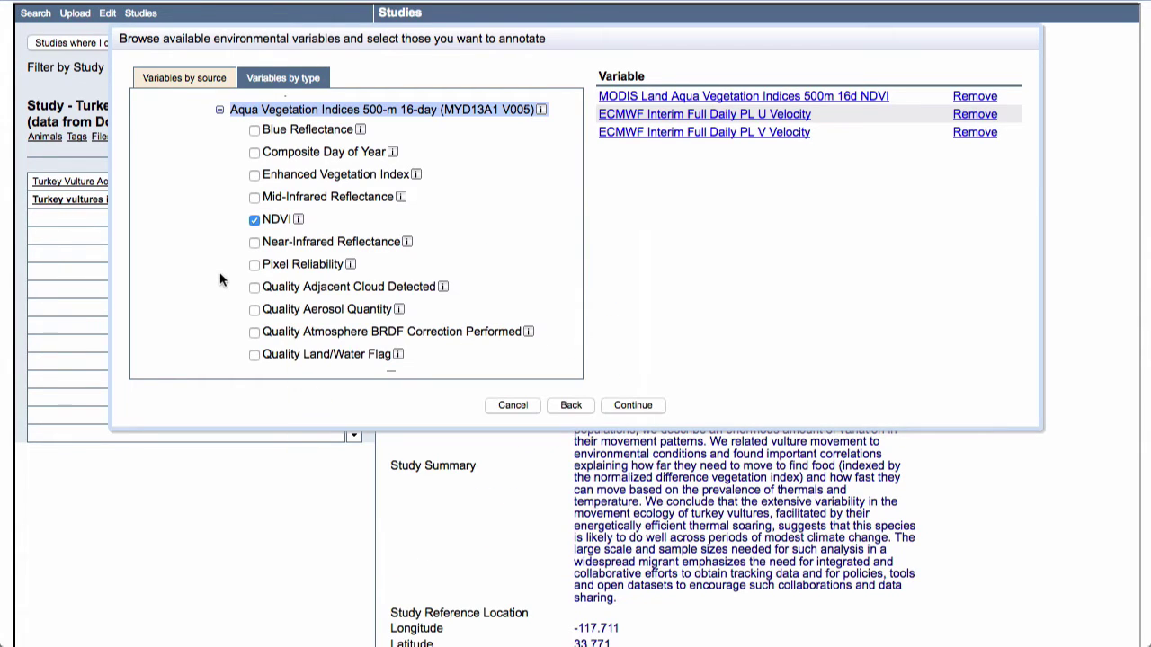
pyautogui.scroll(-1, 221, 280)
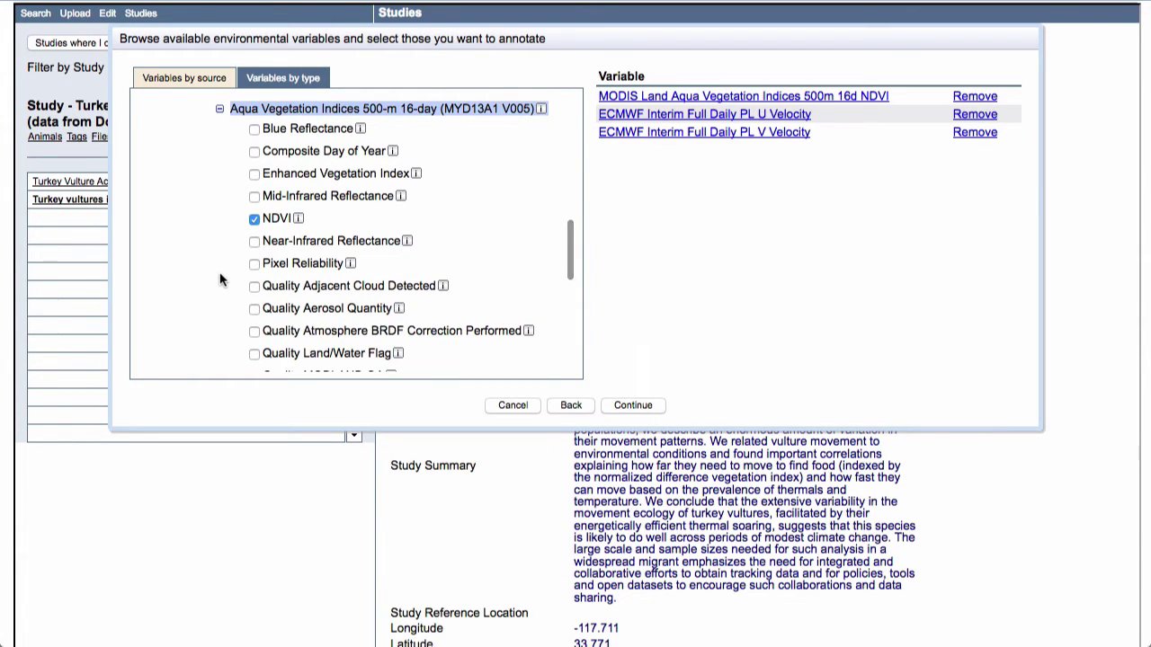
pyautogui.scroll(3, 221, 281)
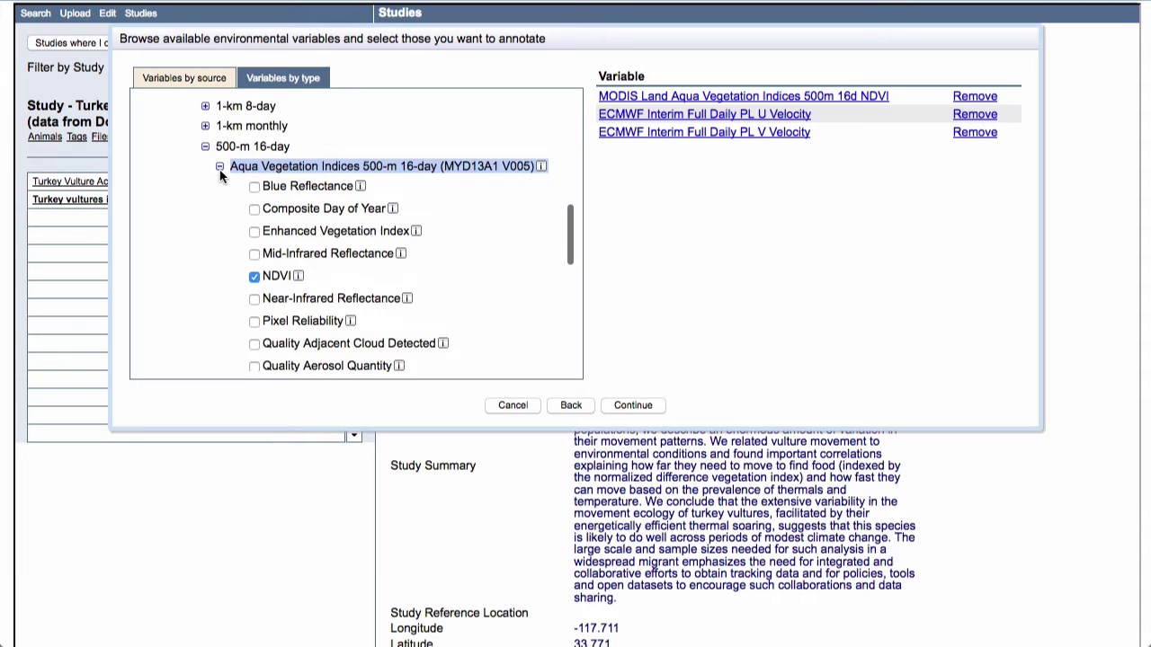
# Step: Add NDVI from the Terra Vegetation Indices 500-m 16-day group
pyautogui.click(222, 179)
pyautogui.click(219, 240)
pyautogui.scroll(-1, 200, 271)
pyautogui.click(255, 313)
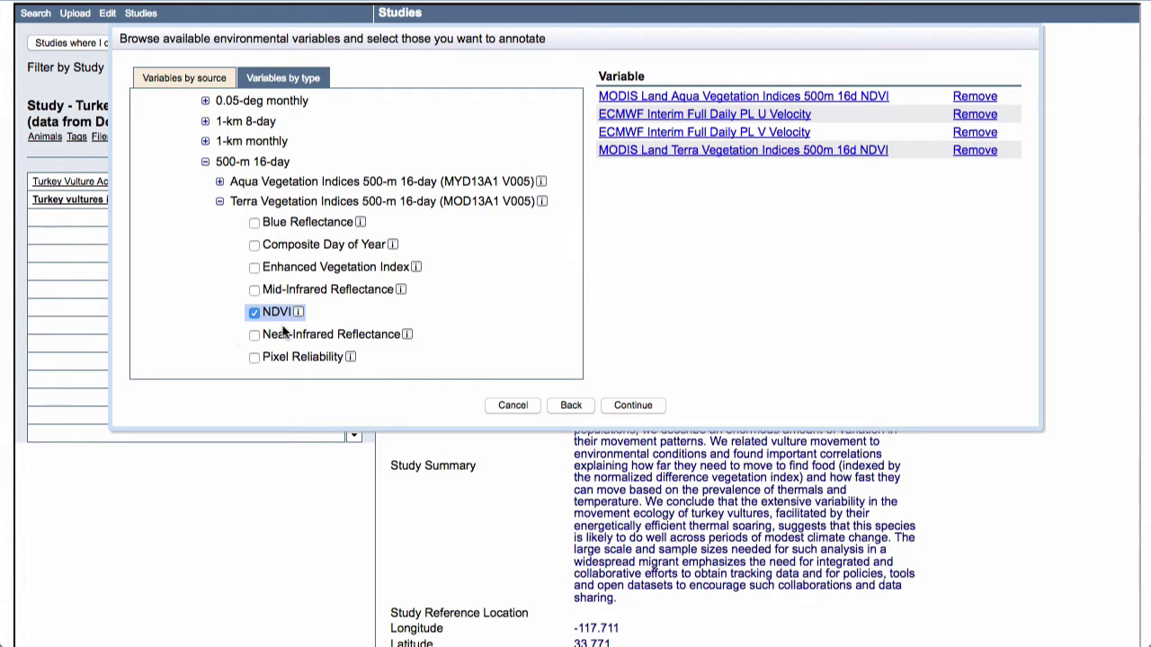
# Step: Set both Terra and Aqua NDVI interpolation to inverse-distance-weighted
pyautogui.click(632, 406)
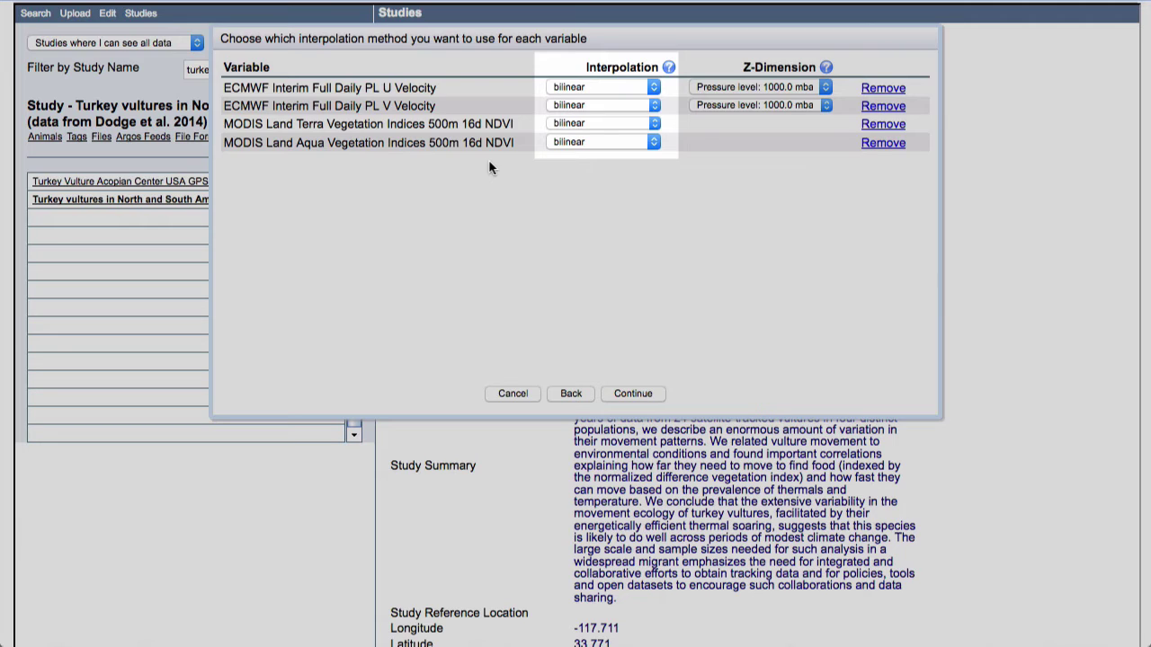
pyautogui.click(555, 125)
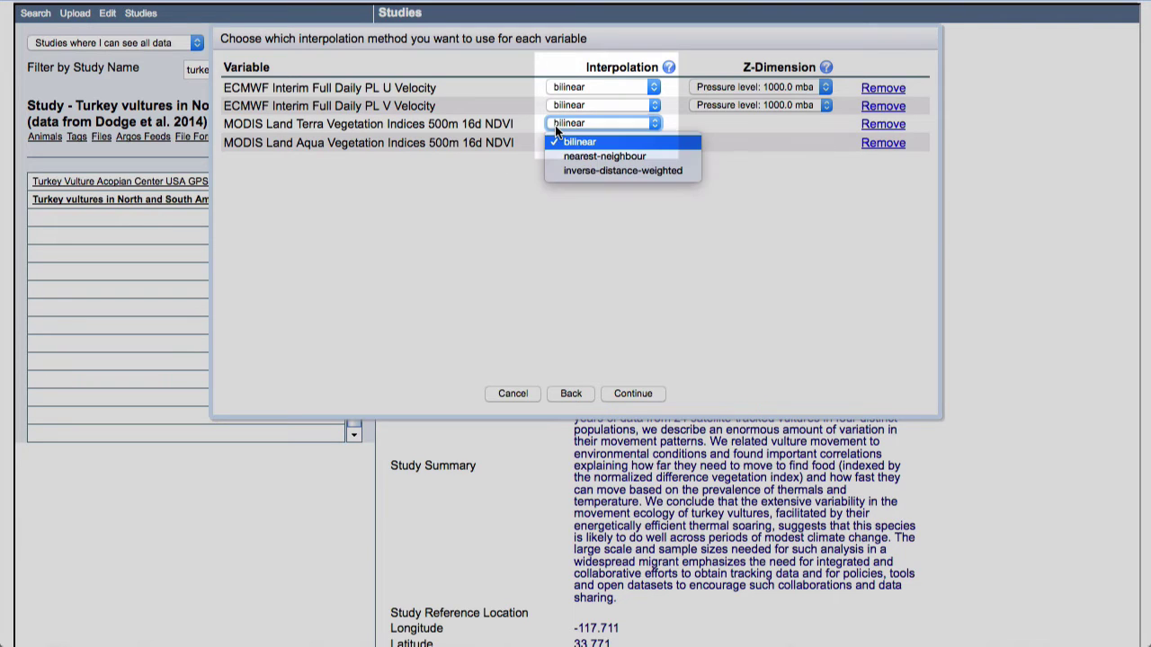
pyautogui.click(556, 169)
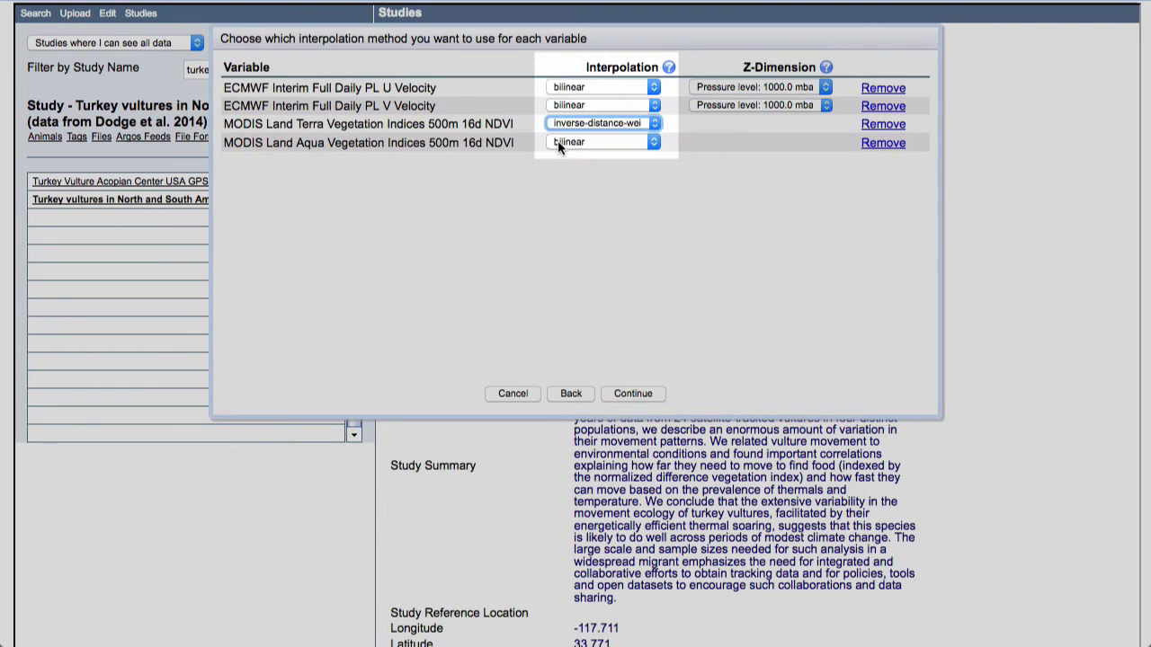
pyautogui.click(558, 141)
pyautogui.click(560, 191)
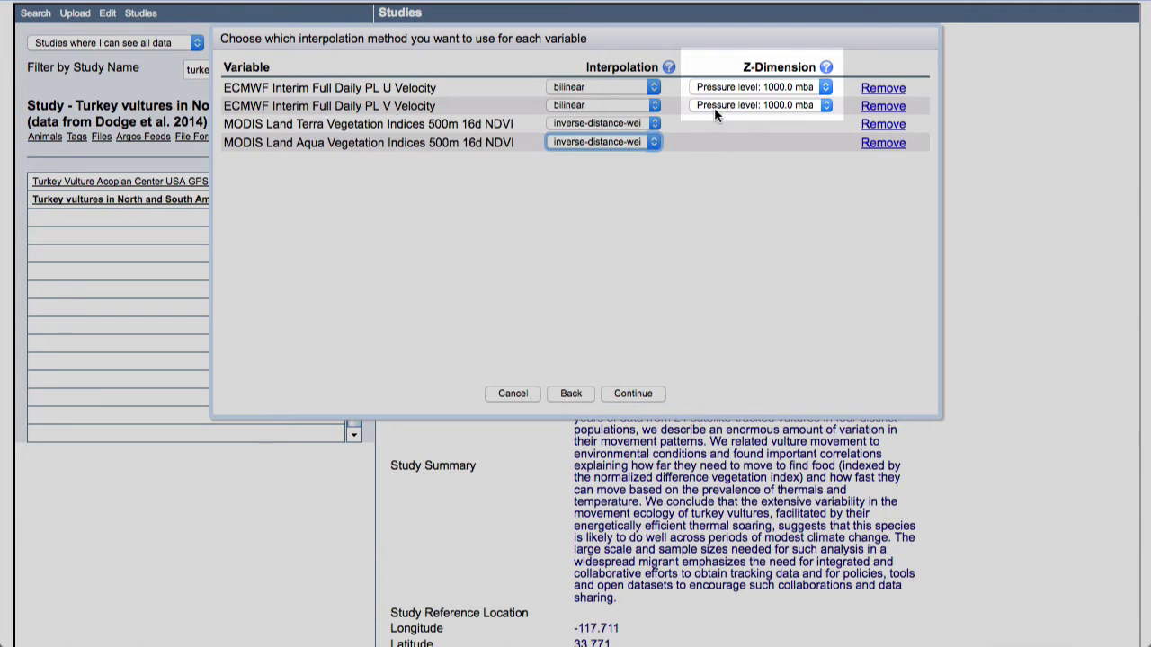
# Step: Set the V and U Velocity pressure level to 850.0 mbar and continue to review
pyautogui.click(715, 107)
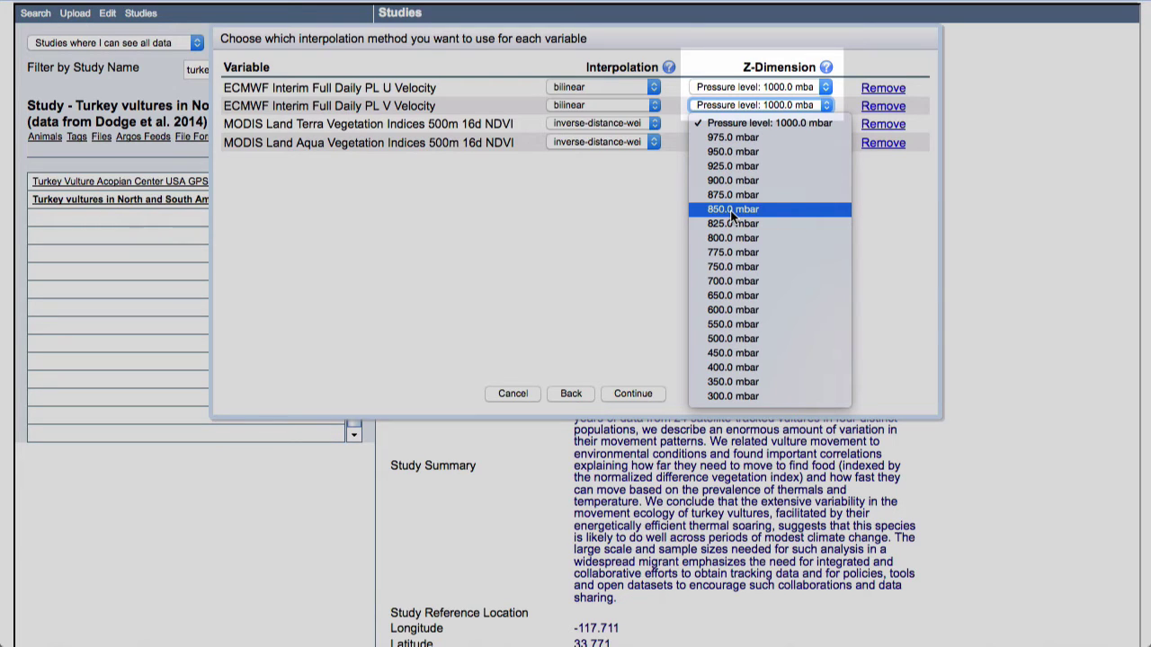
pyautogui.click(730, 210)
pyautogui.click(743, 89)
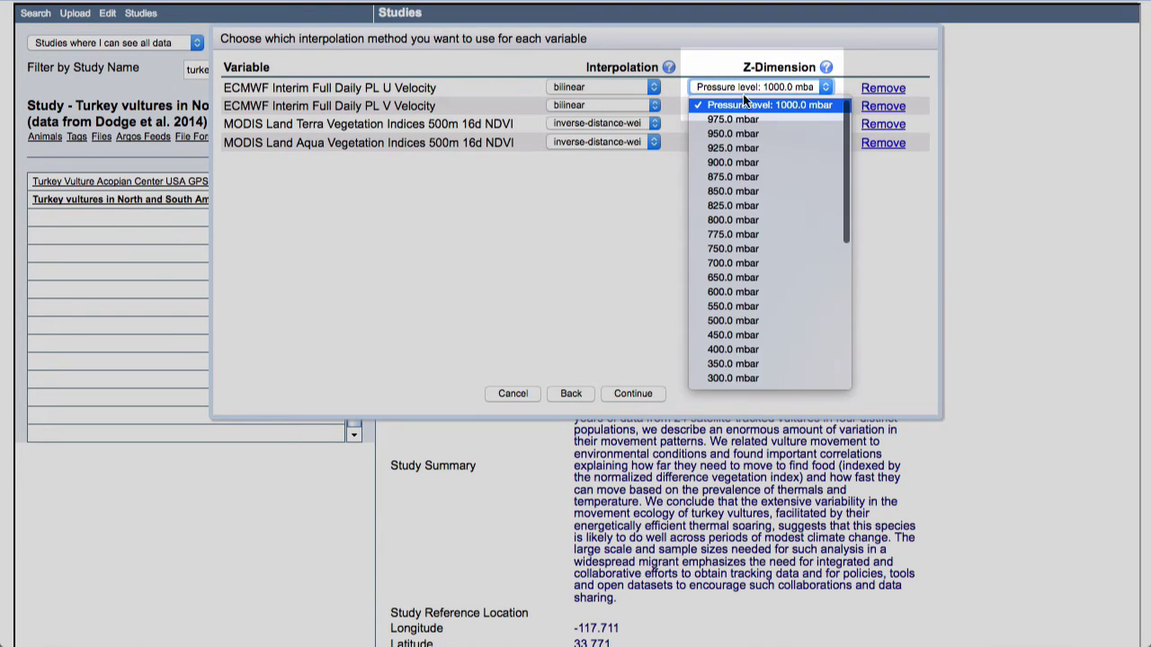
pyautogui.click(738, 191)
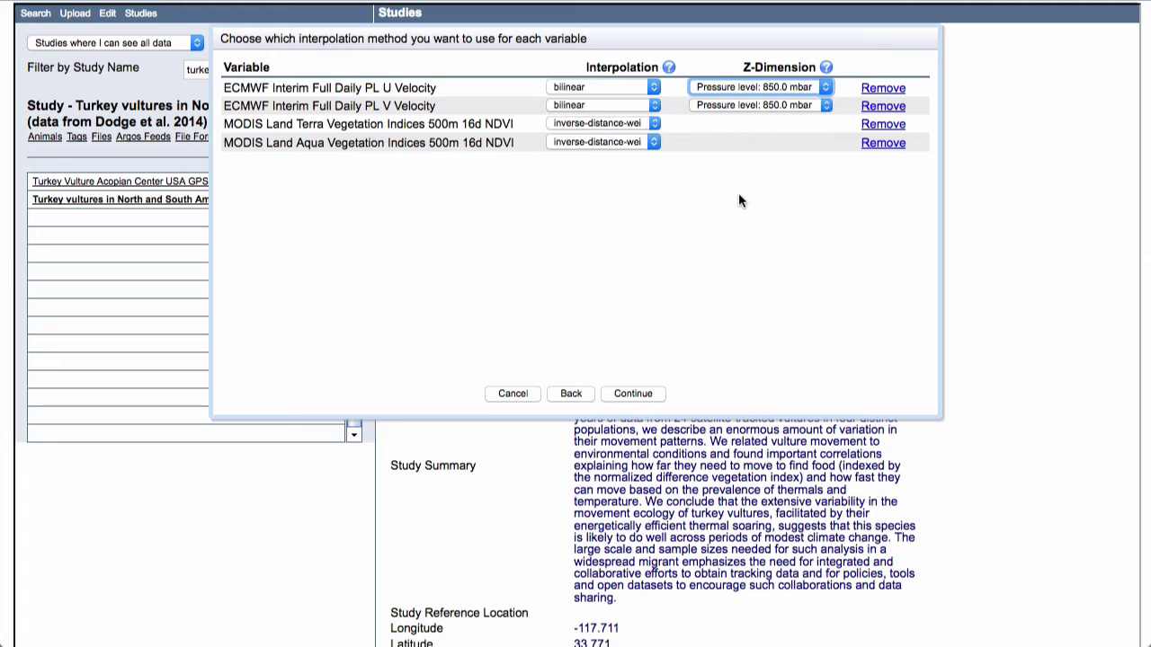
pyautogui.click(633, 395)
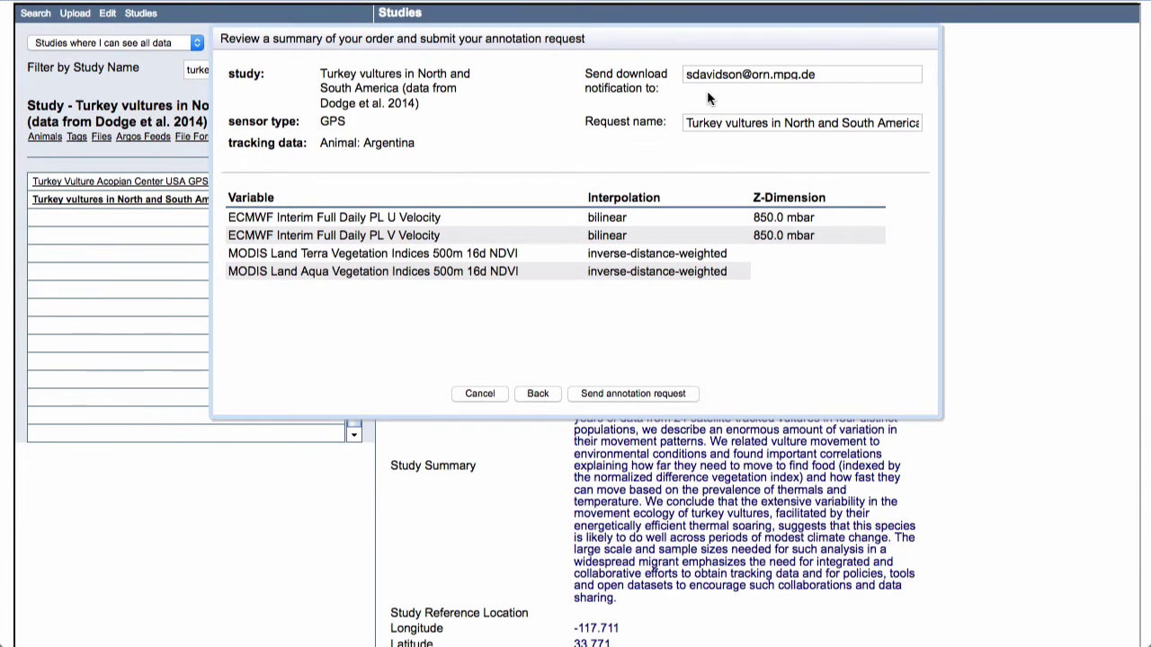
# Step: Send the annotation request after reviewing the summary
pyautogui.click(634, 393)
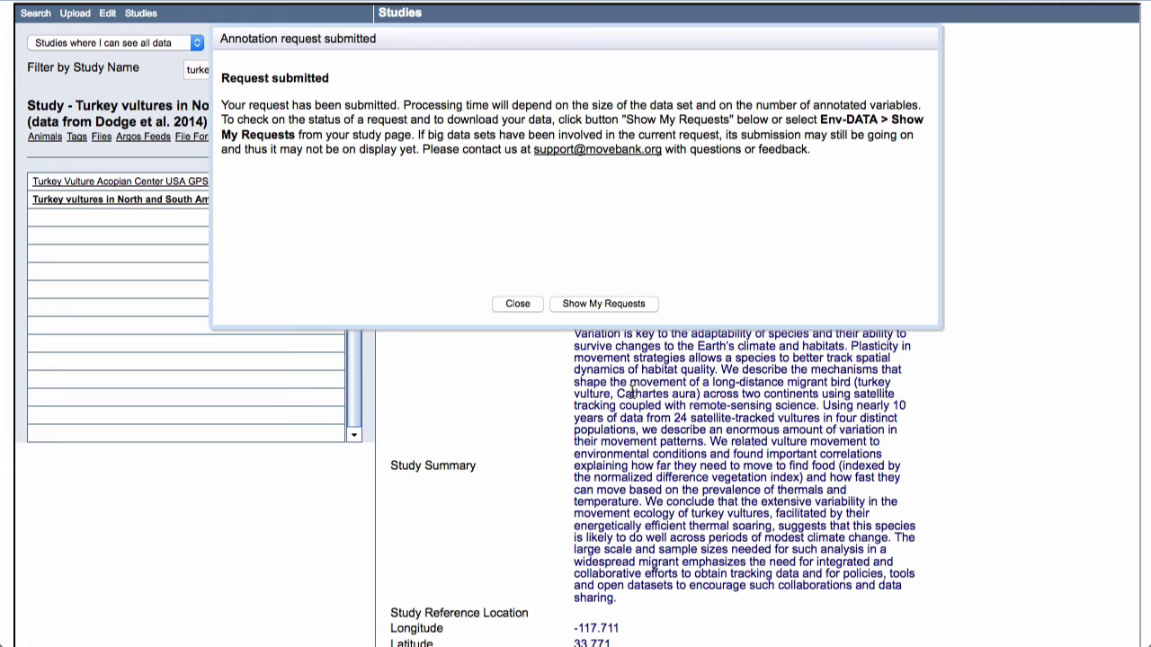
# Step: Check the Turkey vultures request's uploading status and read through its full request details
pyautogui.click(619, 310)
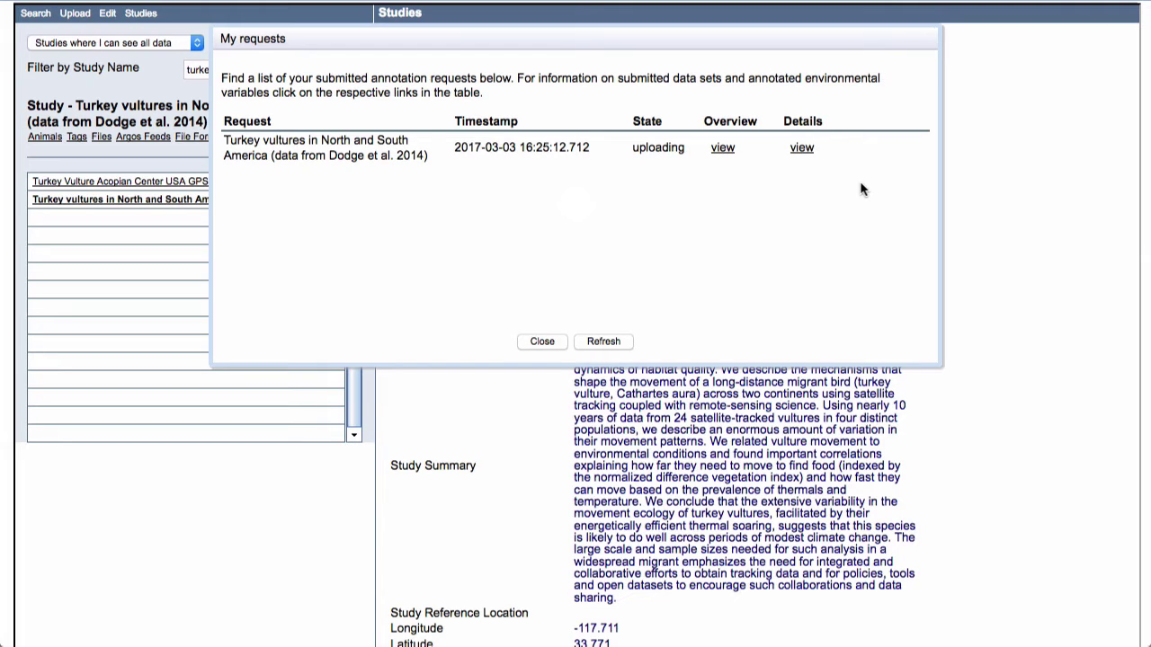
pyautogui.click(801, 147)
pyautogui.scroll(-2, 528, 280)
pyautogui.scroll(-10, 527, 279)
pyautogui.scroll(-10, 528, 279)
pyautogui.scroll(-5, 528, 279)
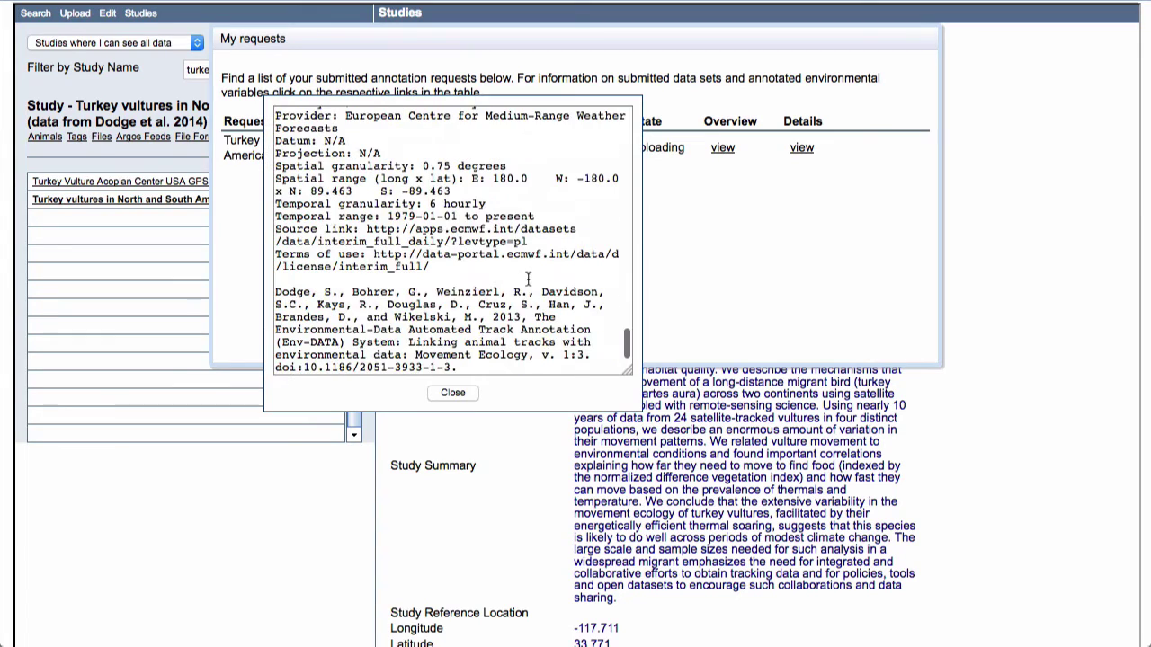
pyautogui.click(455, 394)
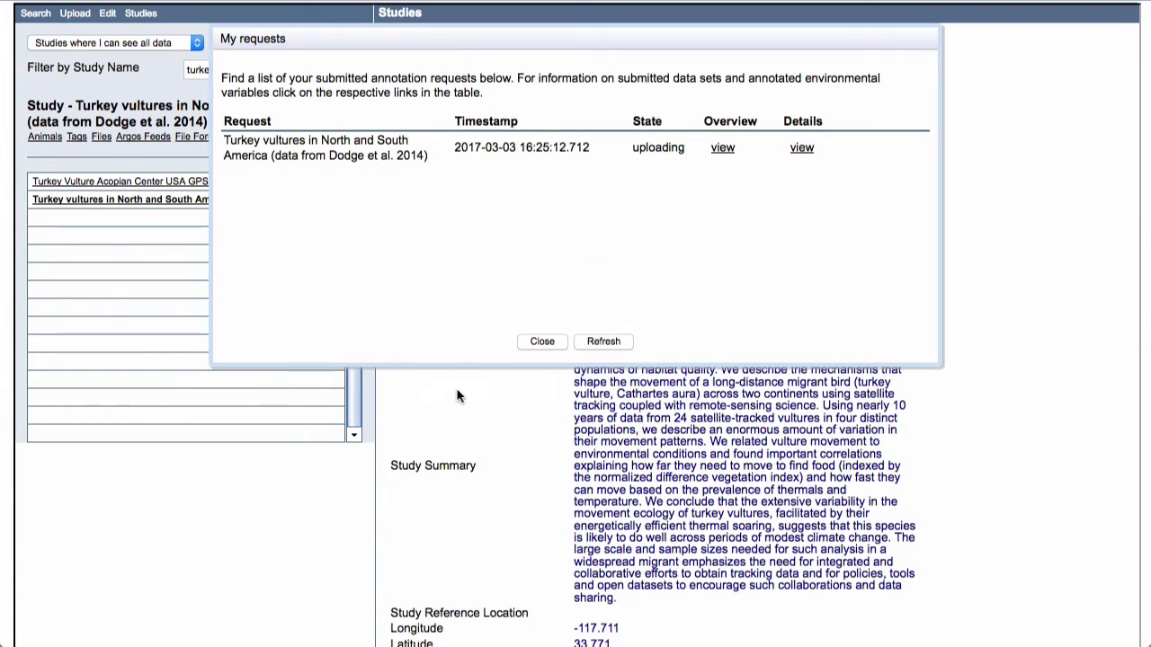
# Step: Close the requests list and preview the annotated tracking csv in the Turkey vultures folder
pyautogui.click(531, 345)
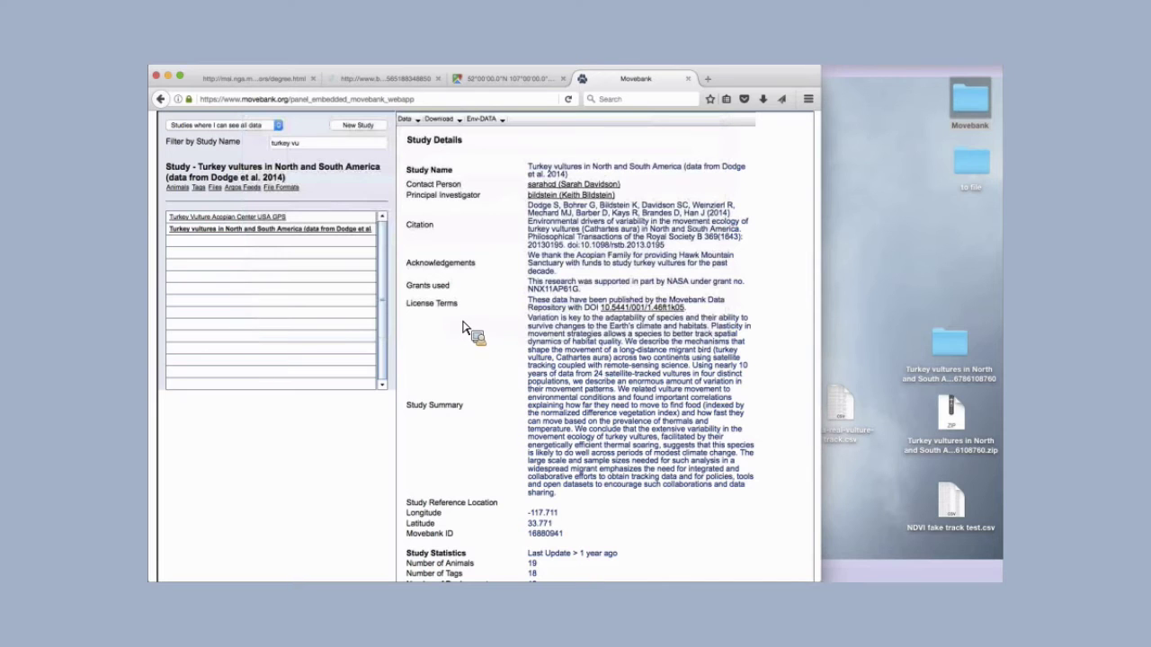
pyautogui.moveTo(528, 340); pyautogui.dragTo(1120, 553)
pyautogui.moveTo(893, 464); pyautogui.dragTo(568, 205)
pyautogui.doubleClick(568, 211)
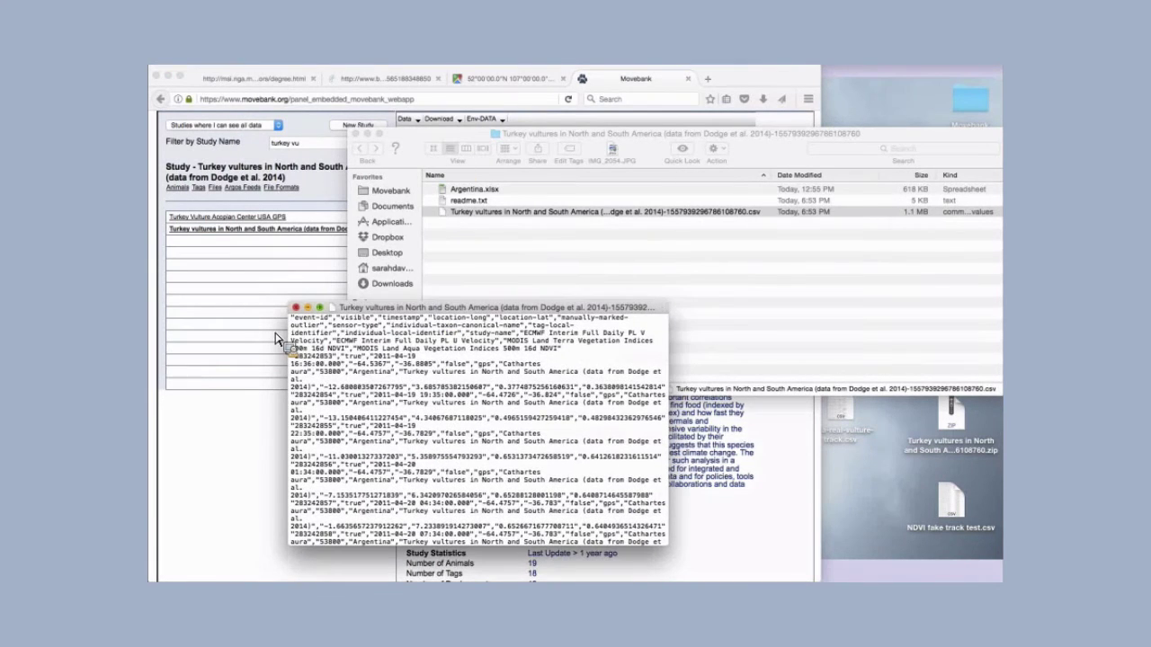
pyautogui.click(296, 308)
# Step: Preview readme.txt and enlarge its preview window to show more text
pyautogui.click(485, 200)
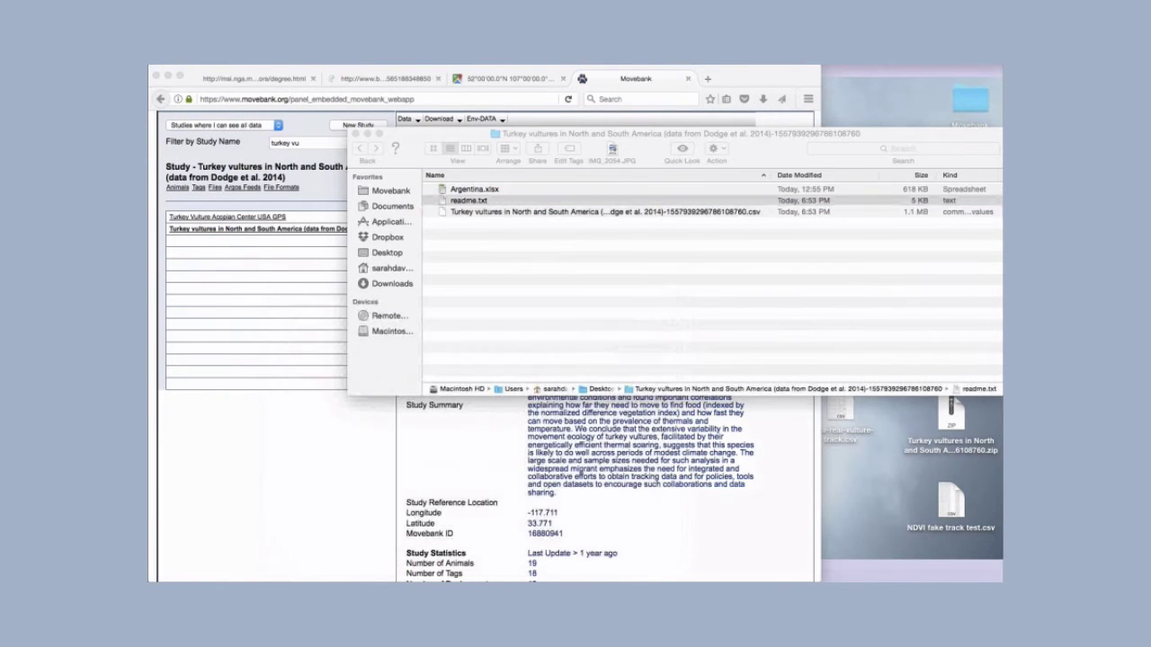
pyautogui.press('space')
pyautogui.moveTo(859, 135); pyautogui.dragTo(418, 74)
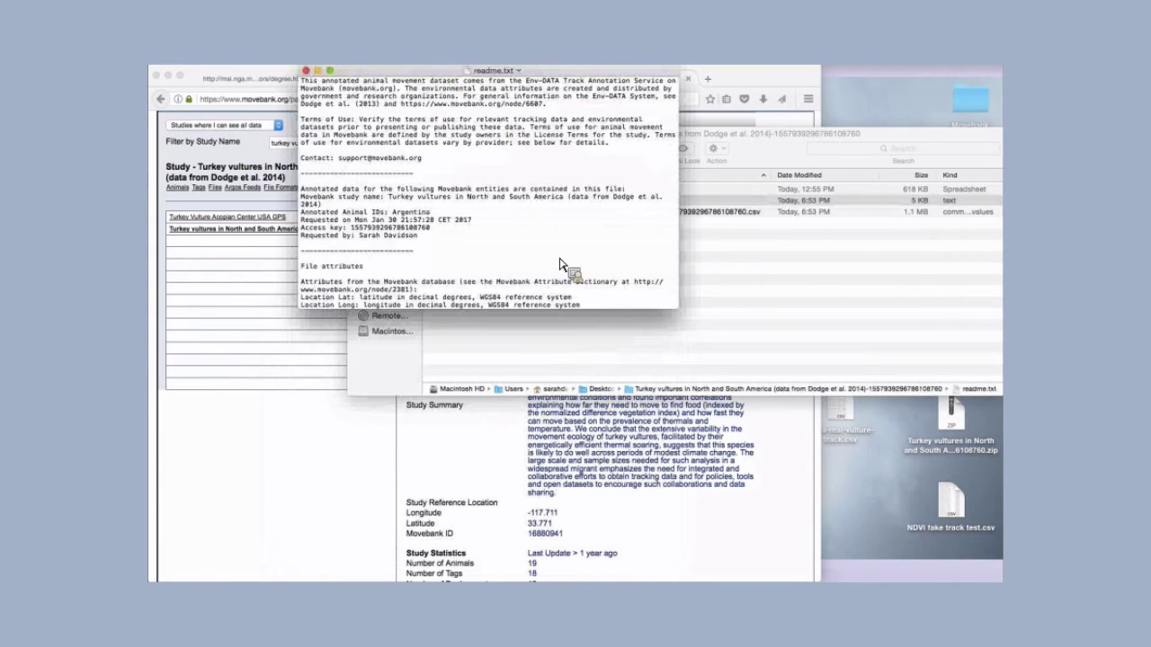
pyautogui.moveTo(671, 312); pyautogui.dragTo(785, 581)
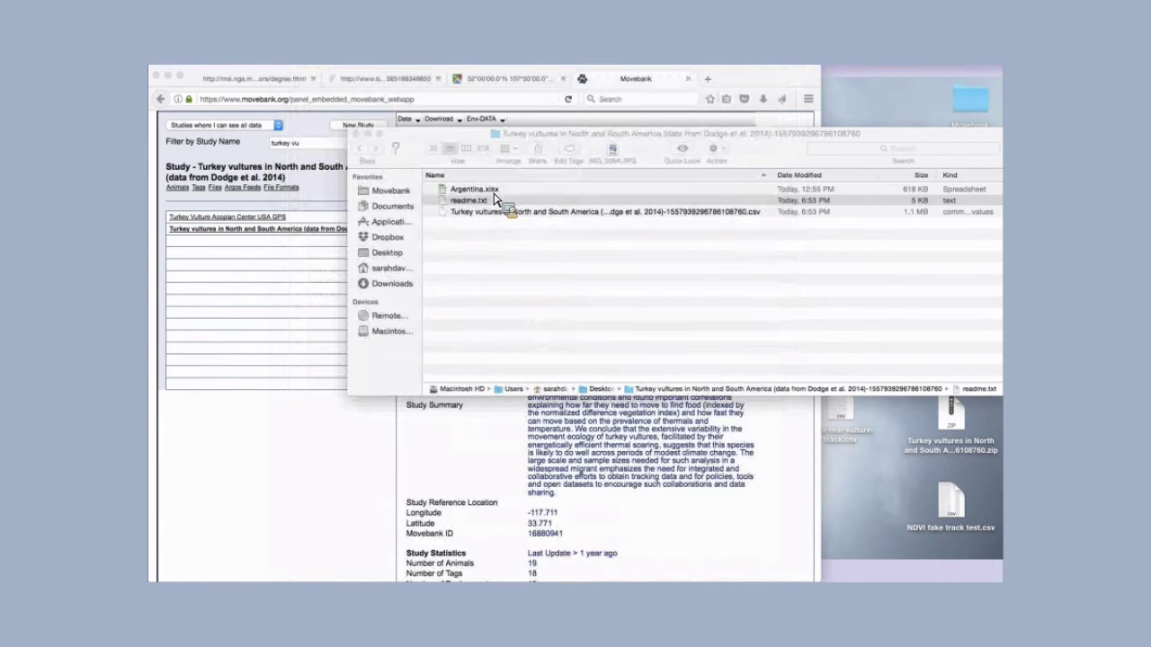
# Step: Open Argentina.xlsx, inspect the velocity value in L5 and the NDVI columns, then close it
pyautogui.doubleClick(493, 192)
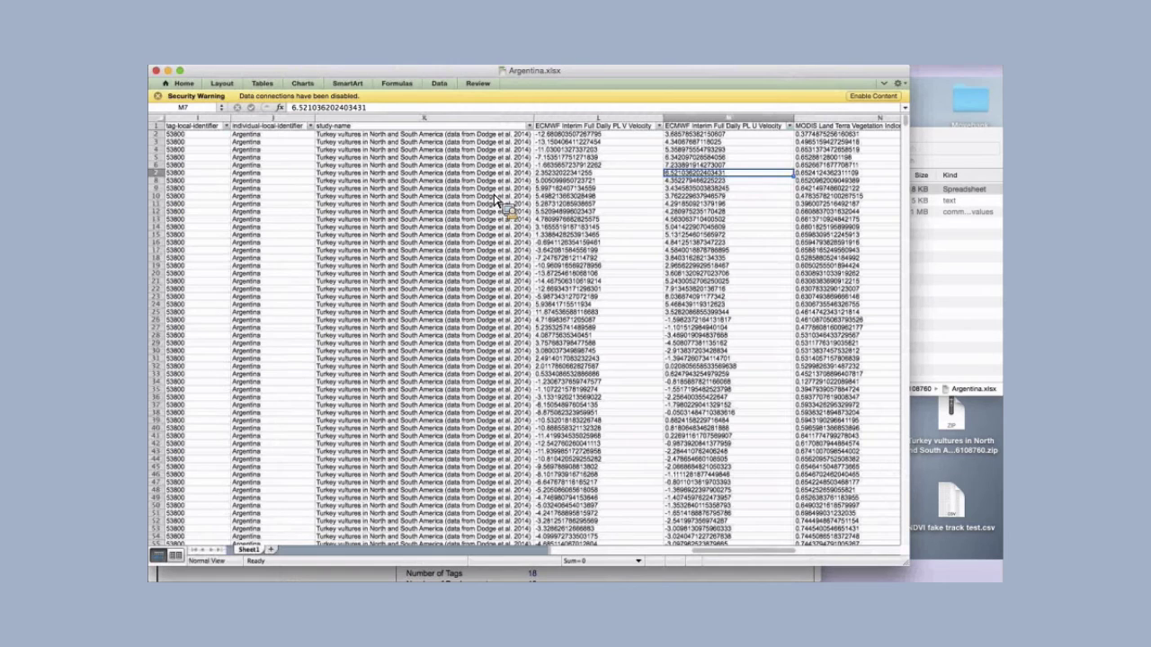
pyautogui.hscroll(-10, 533, 300)
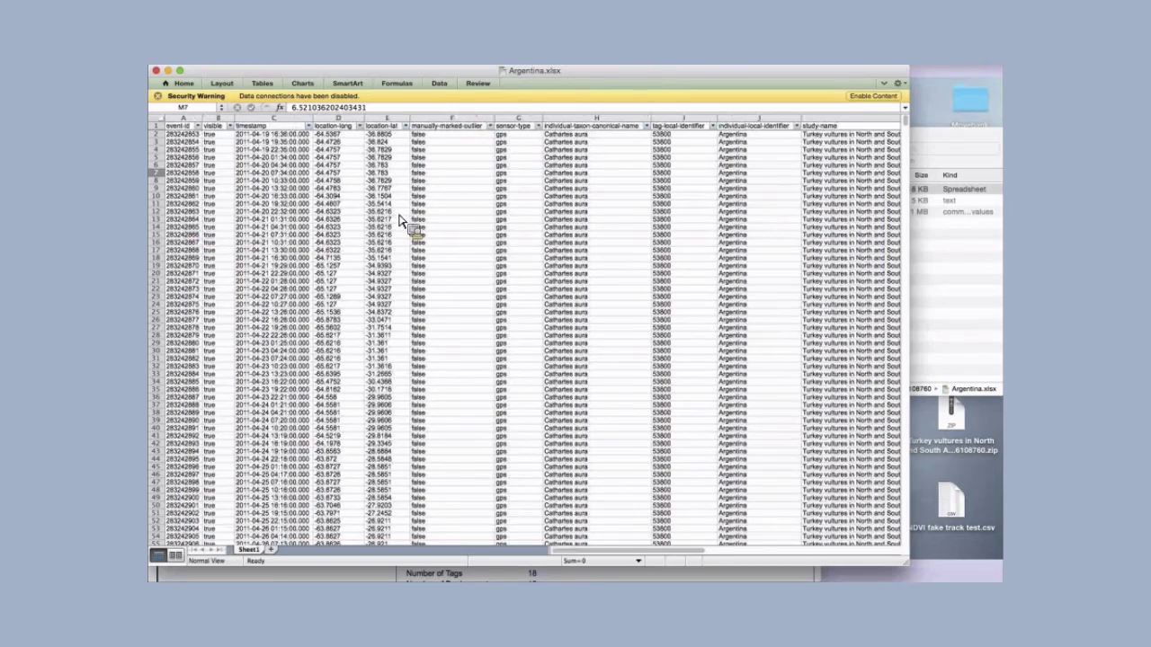
pyautogui.hscroll(10, 402, 221)
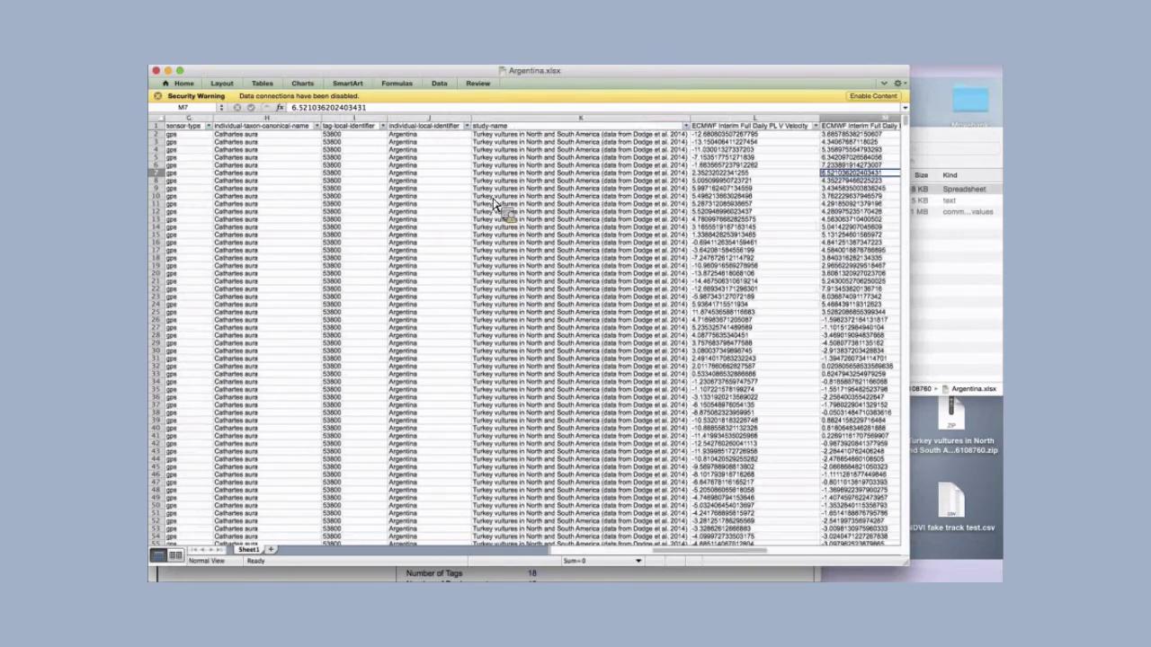
pyautogui.hscroll(-10, 521, 199)
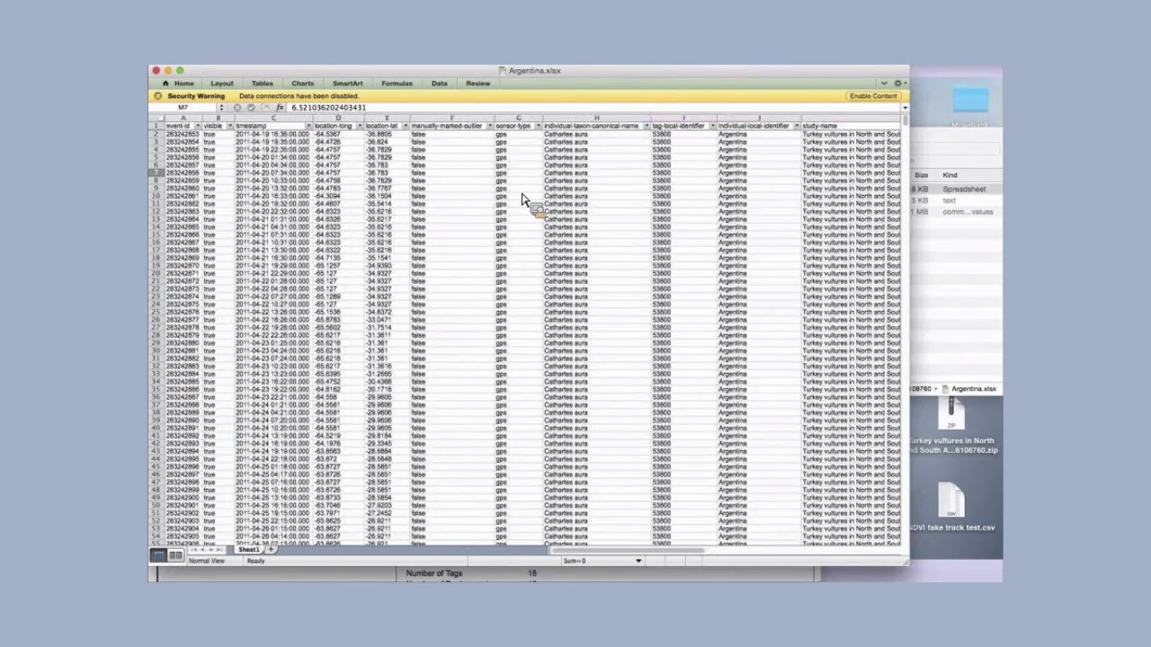
pyautogui.hscroll(10, 522, 199)
pyautogui.press('Left')
pyautogui.press('Left')
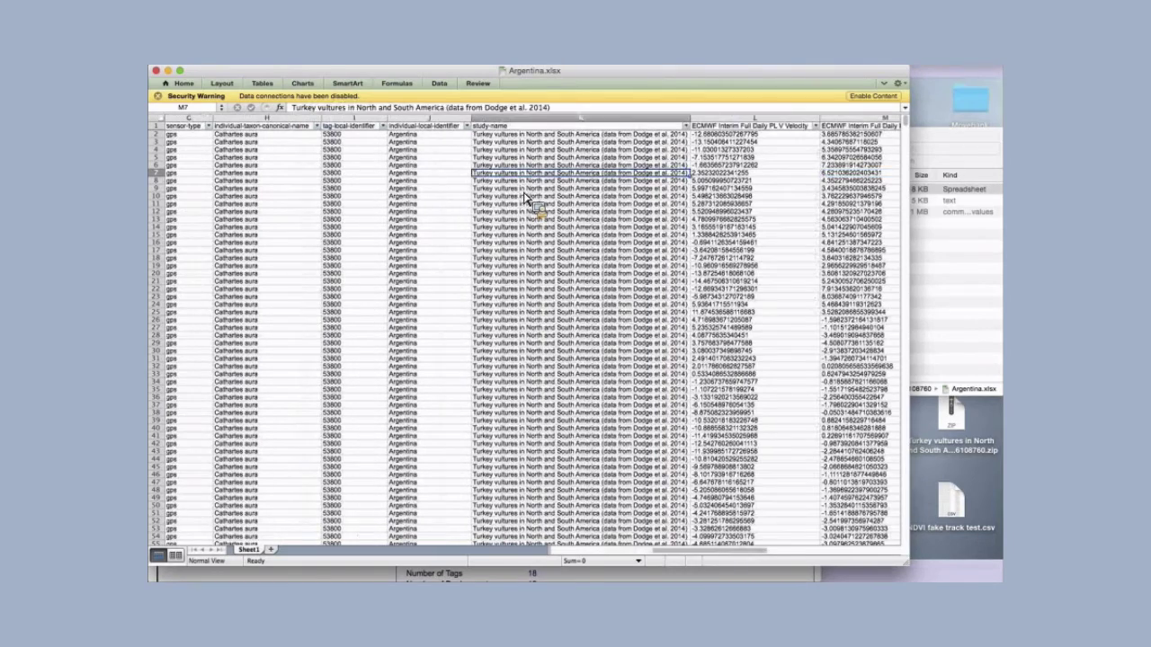
pyautogui.hscroll(5, 576, 186)
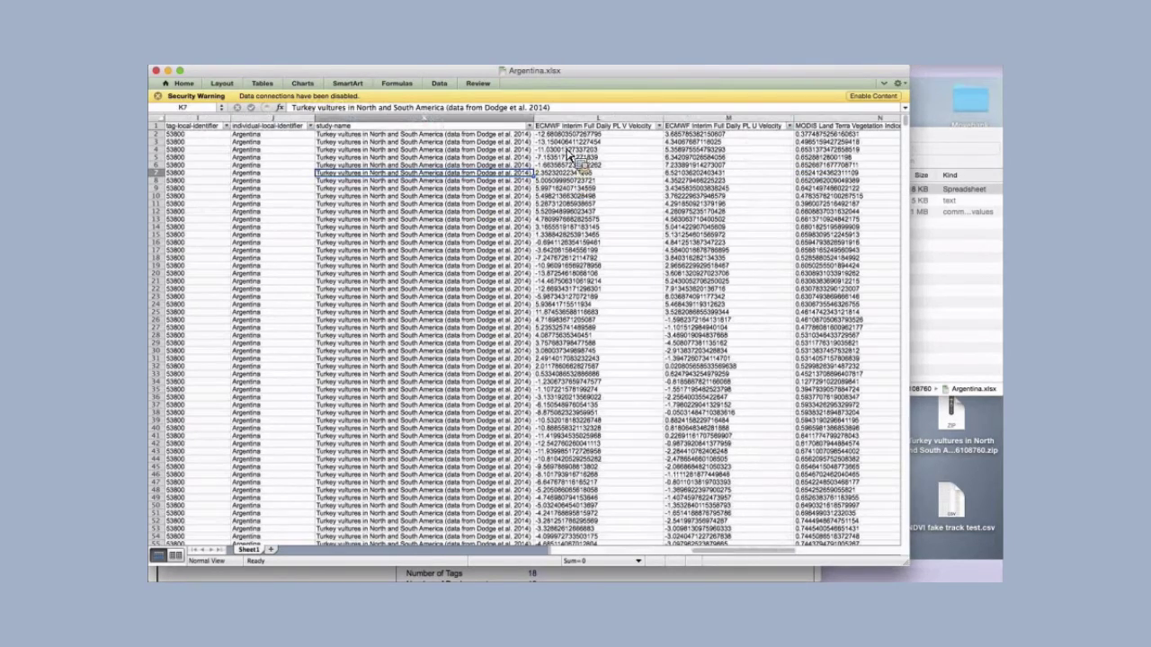
pyautogui.click(565, 157)
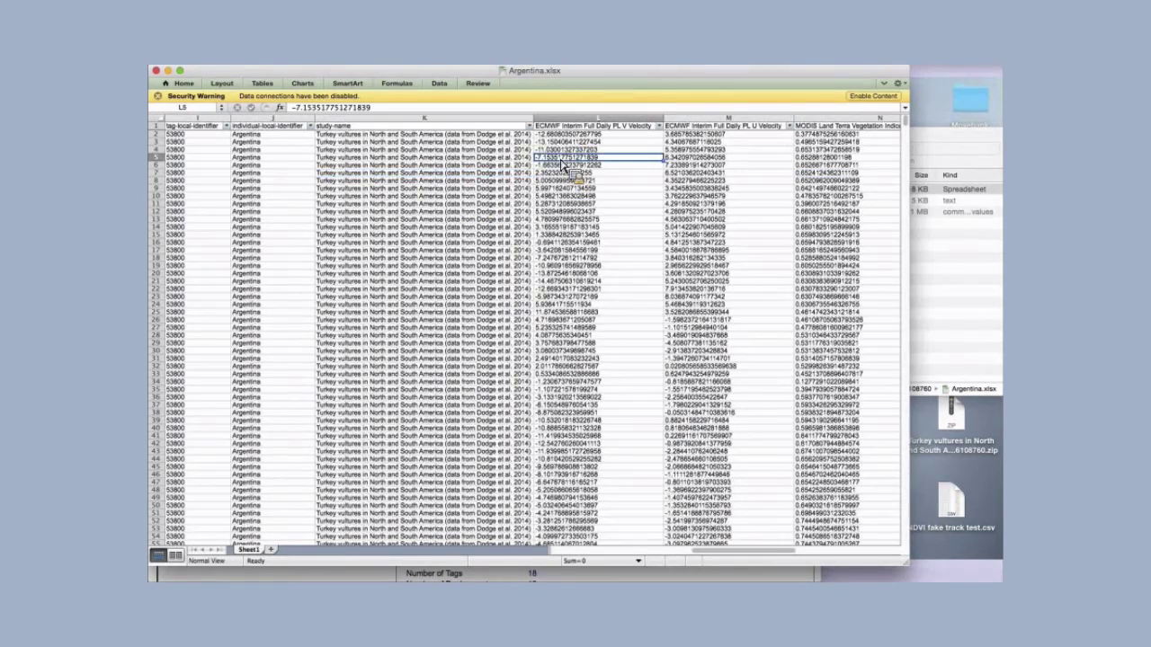
pyautogui.hscroll(5, 562, 165)
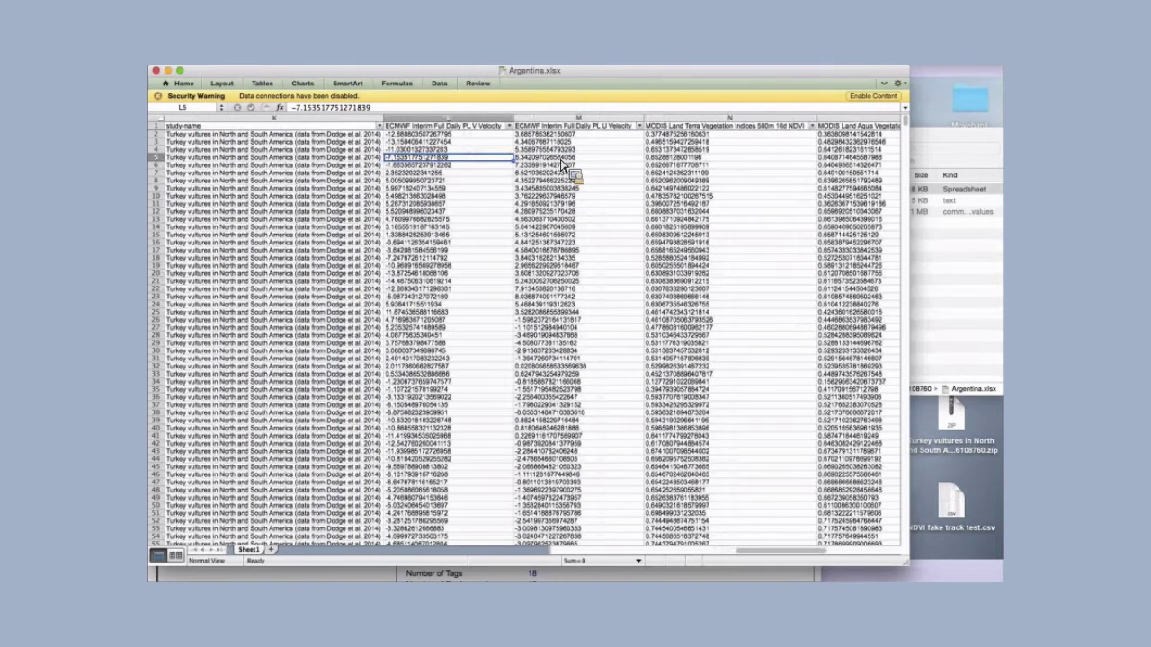
pyautogui.hscroll(5, 562, 165)
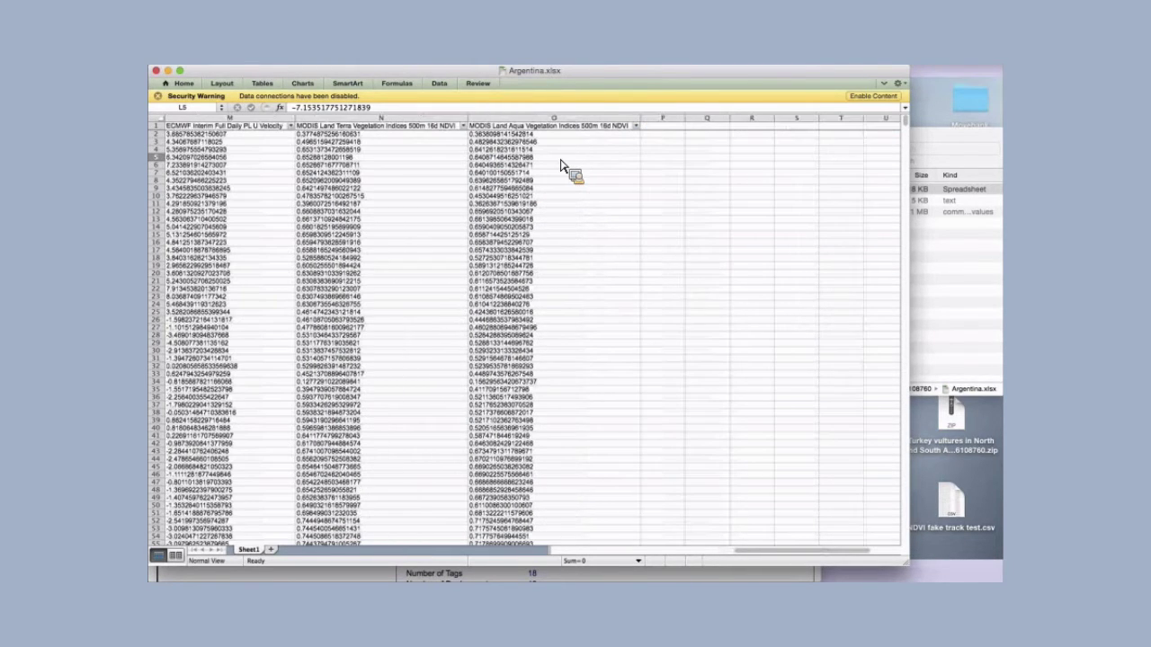
pyautogui.hscroll(-2, 562, 165)
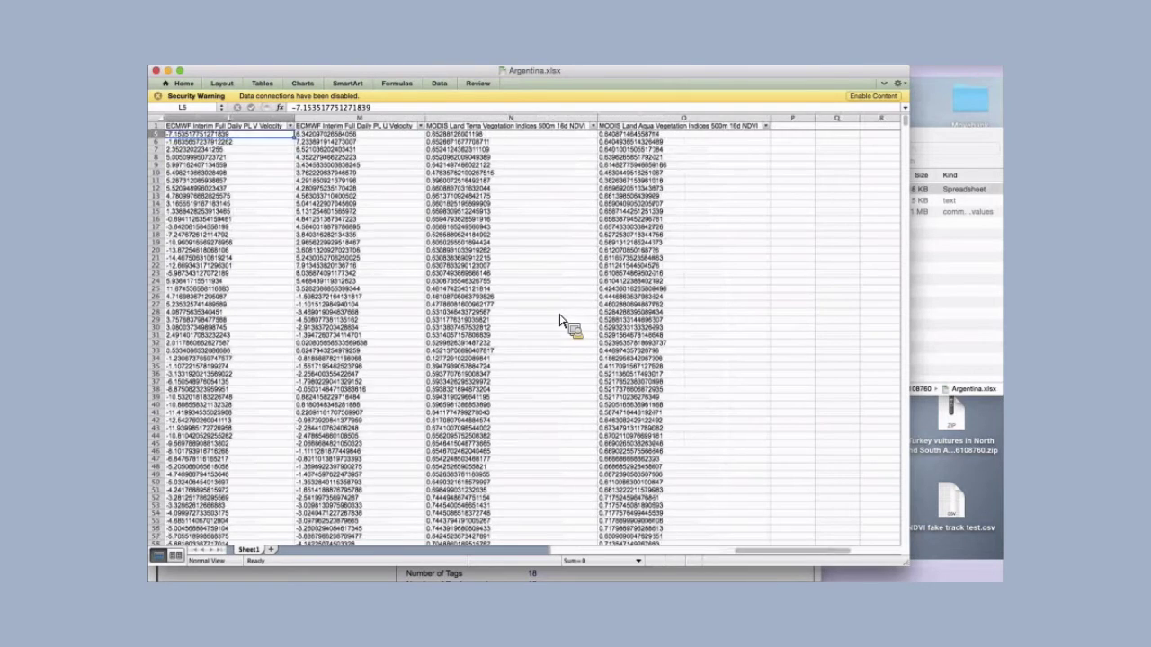
pyautogui.click(156, 71)
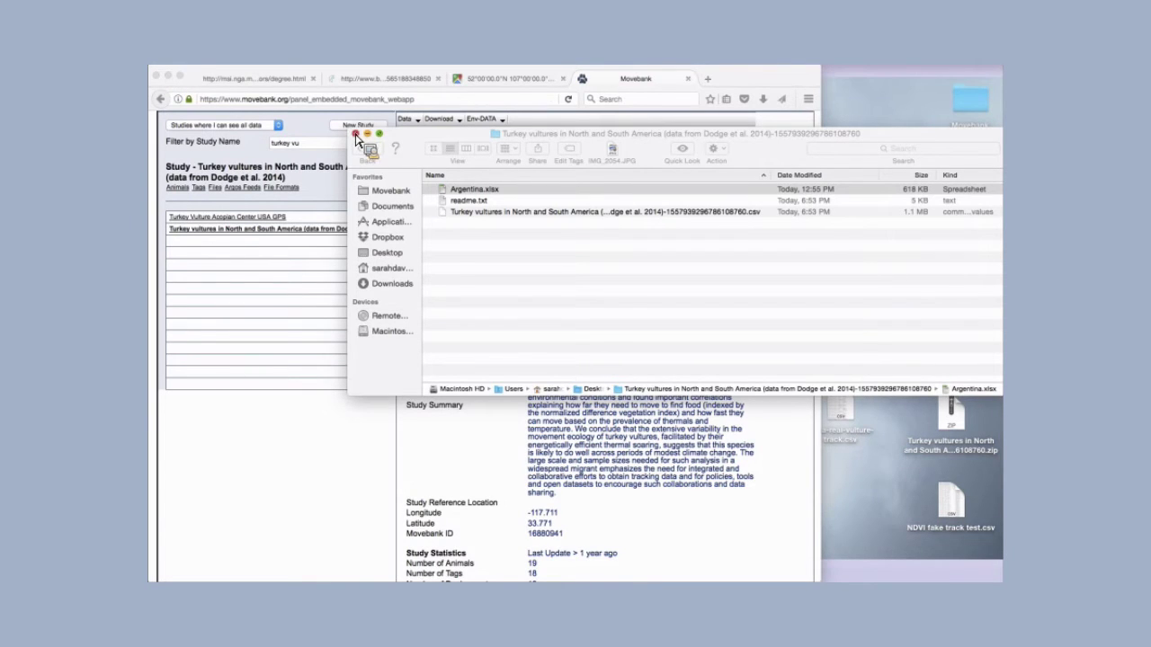
pyautogui.doubleClick(457, 202)
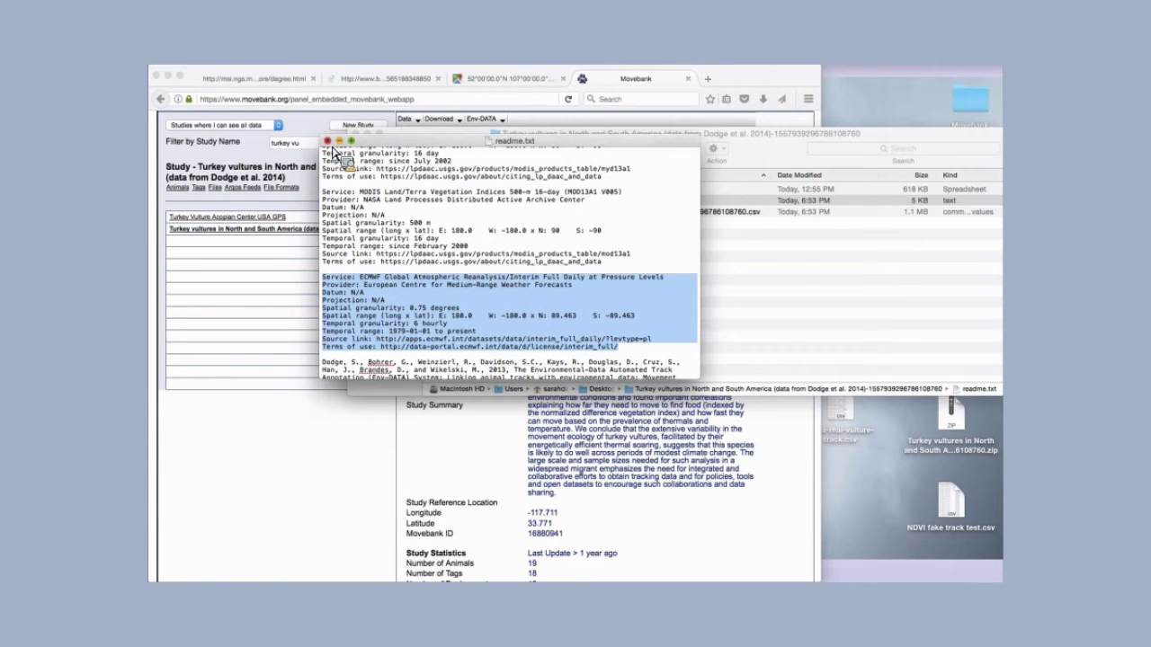
pyautogui.moveTo(335, 151)
pyautogui.mouseDown()
pyautogui.moveTo(761, 72)
pyautogui.moveTo(886, 97)
pyautogui.moveTo(1005, 89)
pyautogui.moveTo(333, 145)
pyautogui.mouseUp()
pyautogui.click(327, 142)
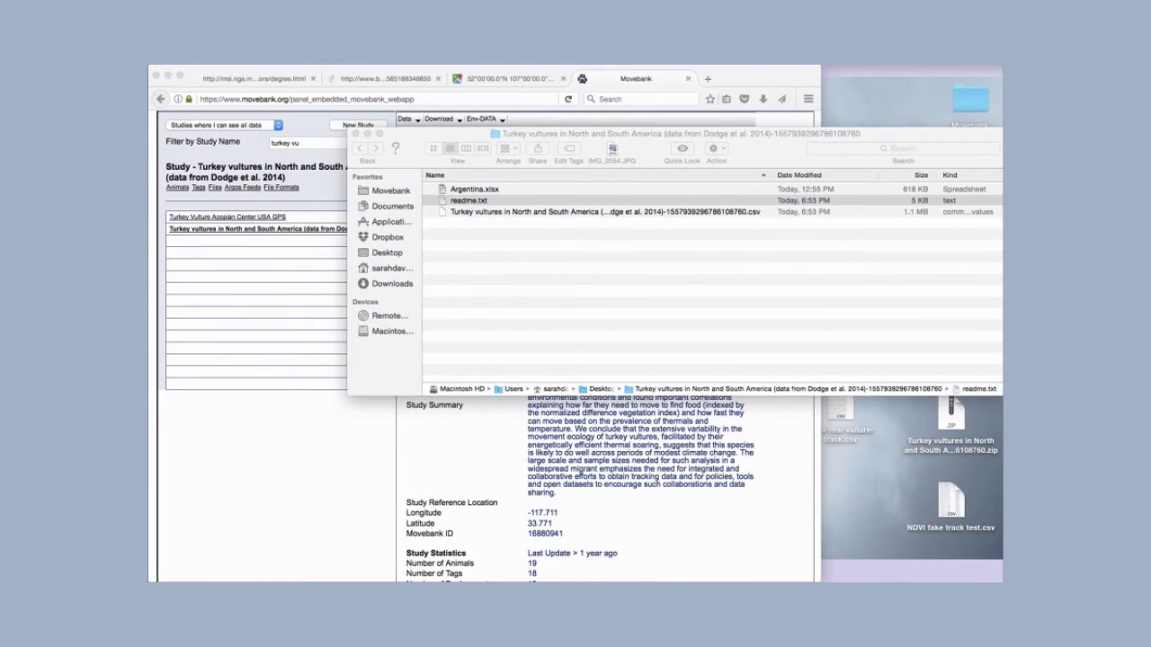
pyautogui.moveTo(760, 70)
pyautogui.mouseDown()
pyautogui.moveTo(380, 70)
pyautogui.moveTo(400, 70)
pyautogui.mouseUp()
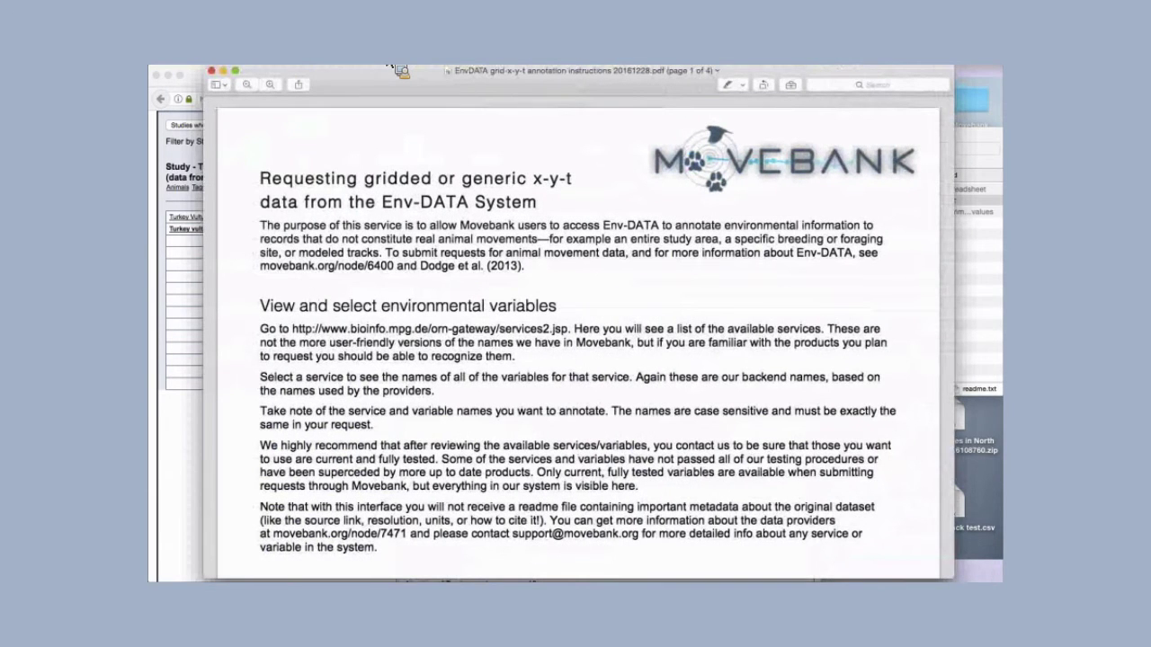
pyautogui.scroll(-2, 329, 274)
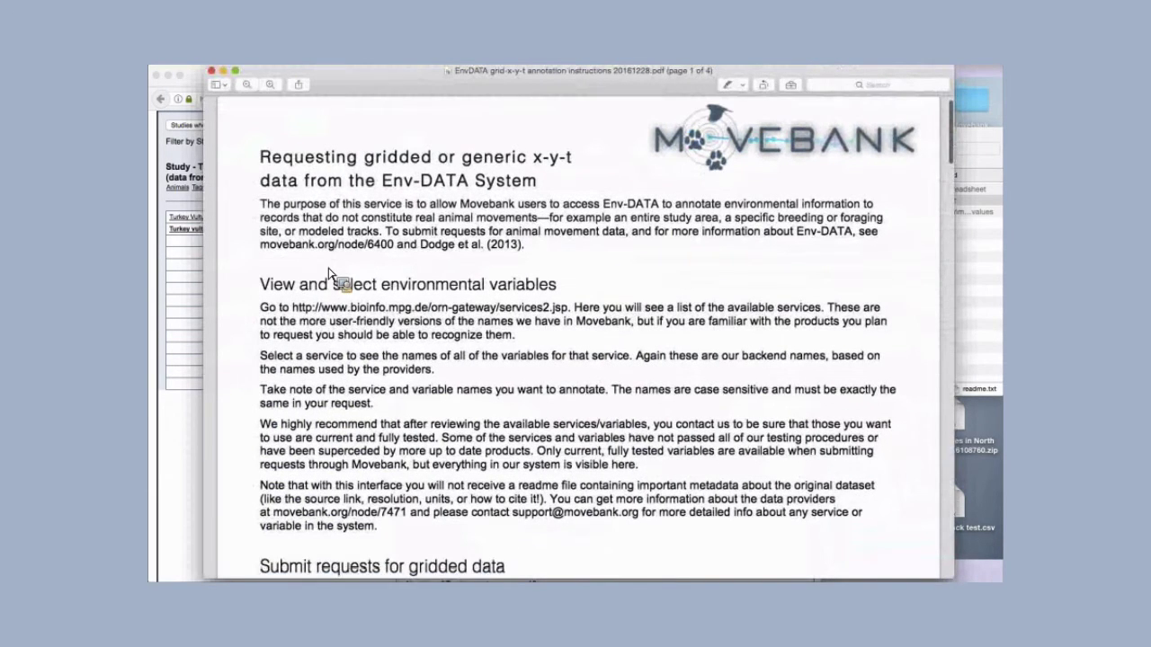
pyautogui.scroll(-8, 329, 274)
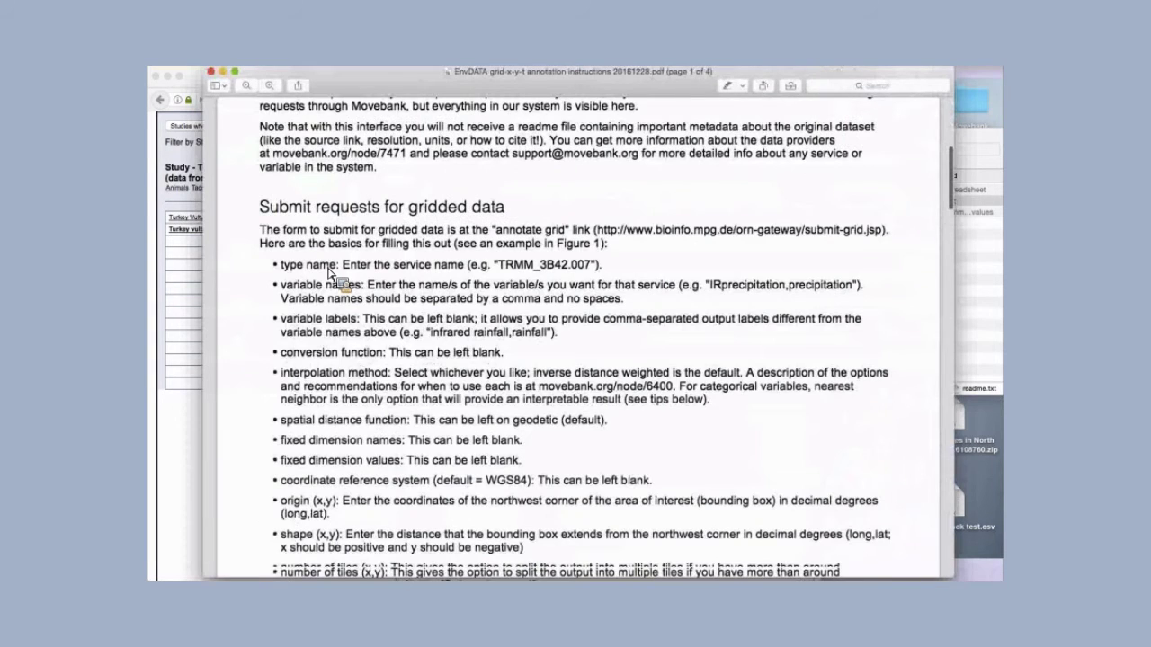
pyautogui.scroll(-5, 329, 274)
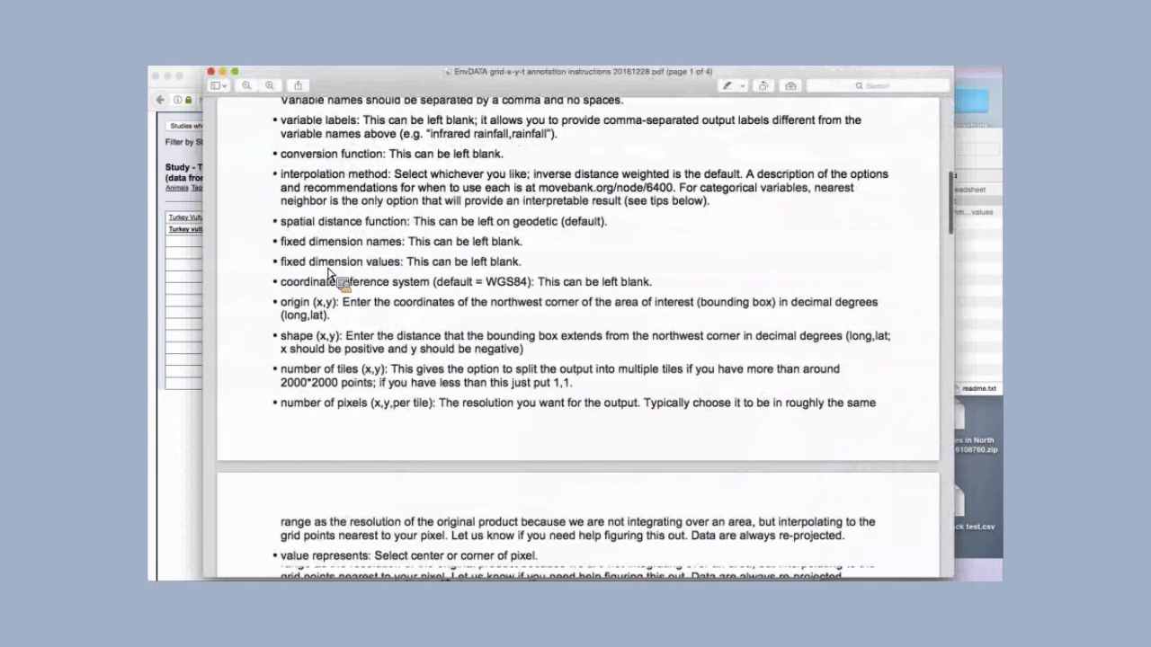
pyautogui.scroll(15, 329, 274)
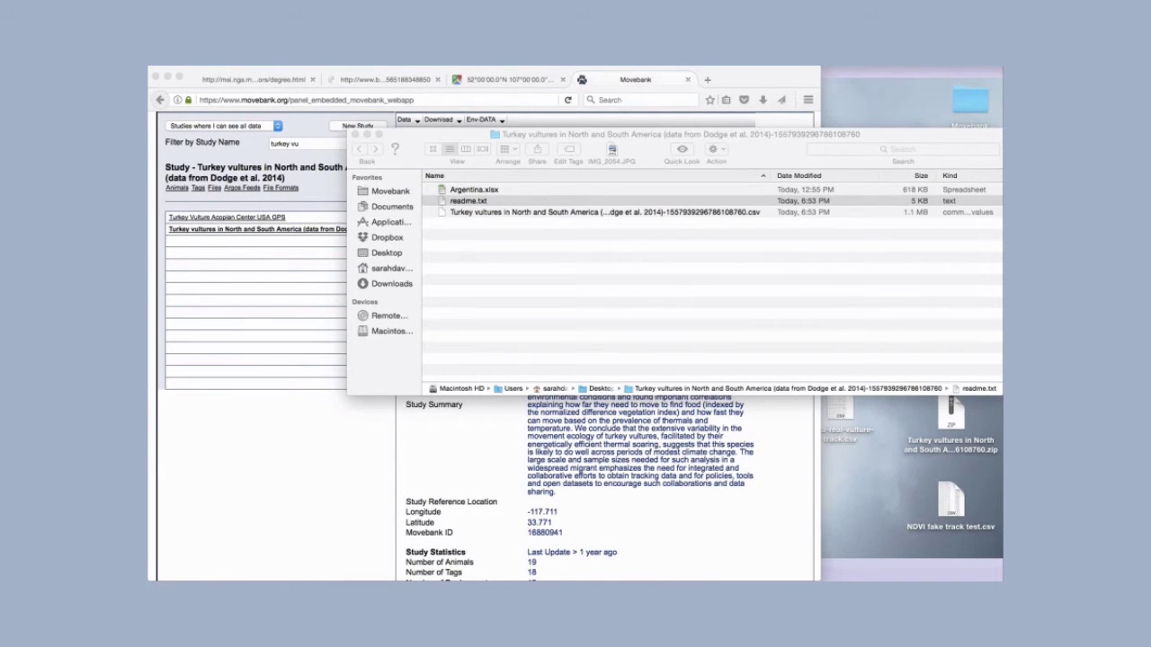
# Step: Go to the bioinfo.mpg.de orn-gateway services2.jsp page listing available services
pyautogui.moveTo(989, 72)
pyautogui.mouseDown()
pyautogui.moveTo(545, 122)
pyautogui.moveTo(381, 88)
pyautogui.moveTo(356, 86)
pyautogui.moveTo(381, 88)
pyautogui.moveTo(356, 106)
pyautogui.mouseUp()
pyautogui.click(353, 102)
pyautogui.write('bio')
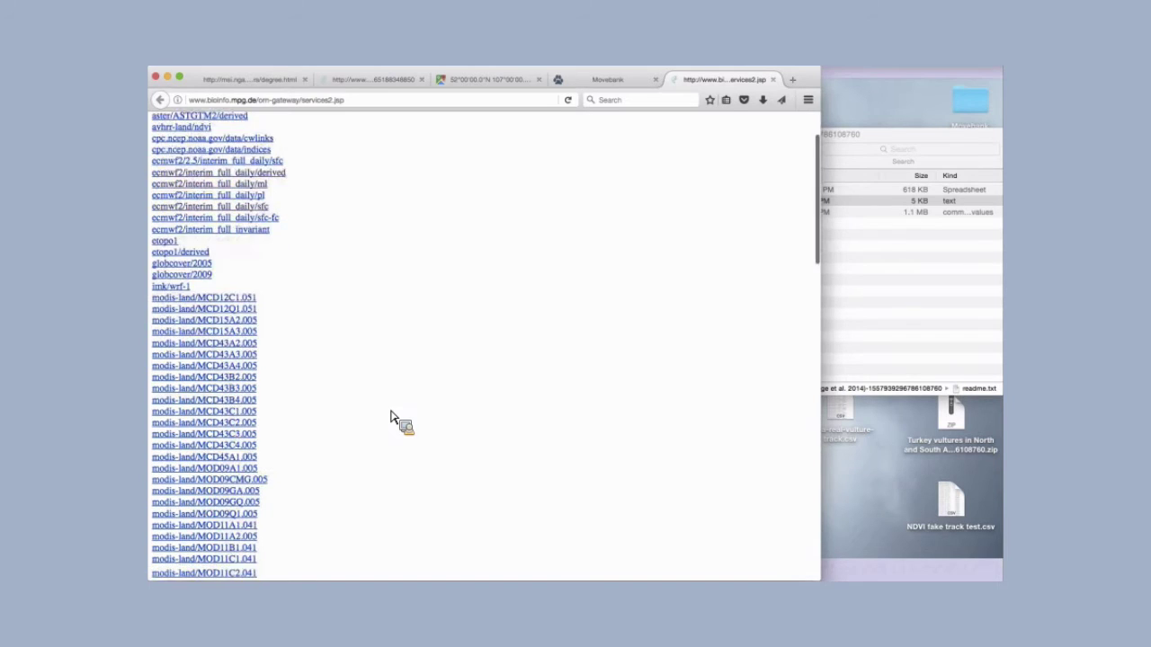
pyautogui.scroll(-6, 393, 418)
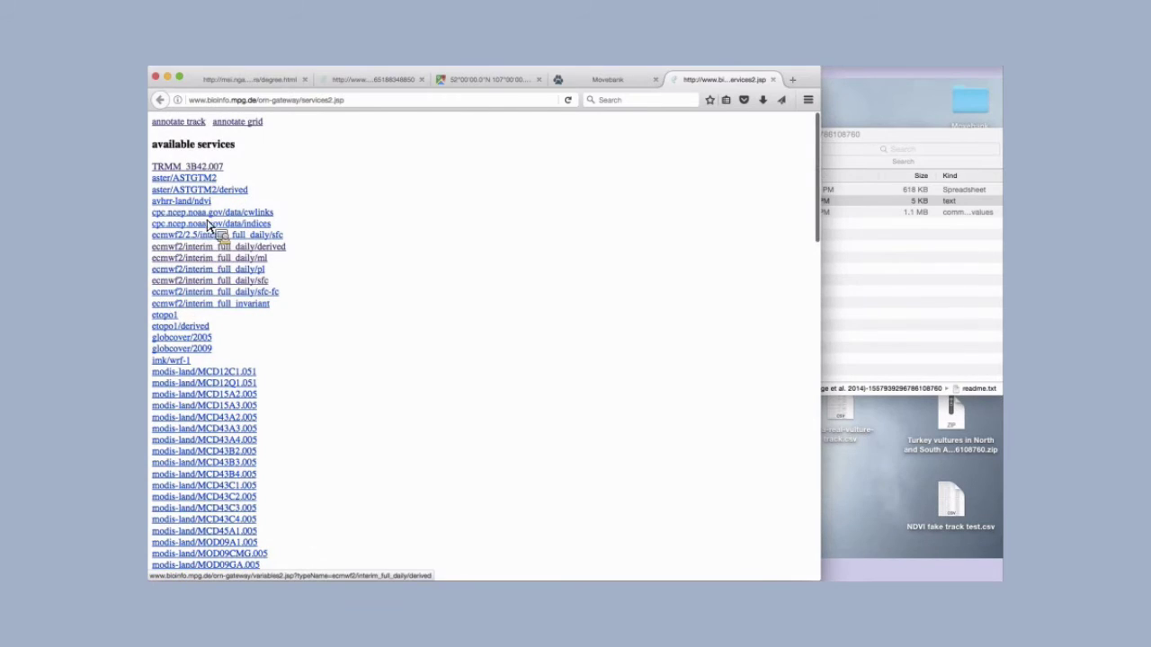
pyautogui.click(202, 271)
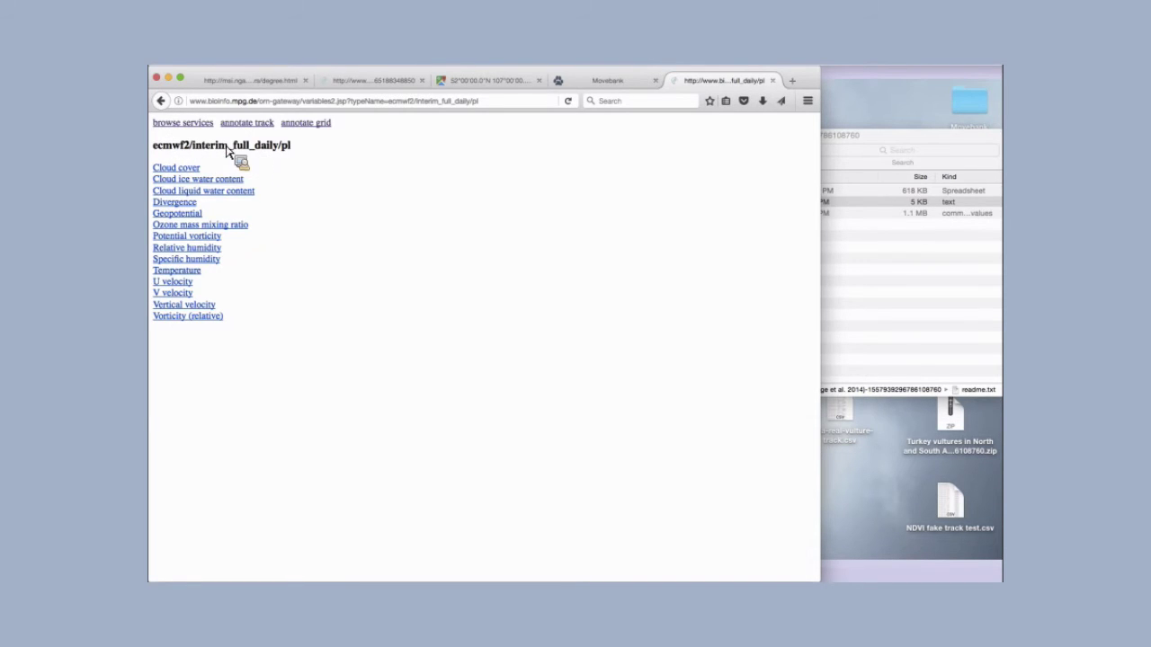
pyautogui.moveTo(246, 154)
pyautogui.mouseDown()
pyautogui.moveTo(254, 133)
pyautogui.moveTo(300, 125)
pyautogui.moveTo(257, 135)
pyautogui.mouseUp()
pyautogui.click(256, 133)
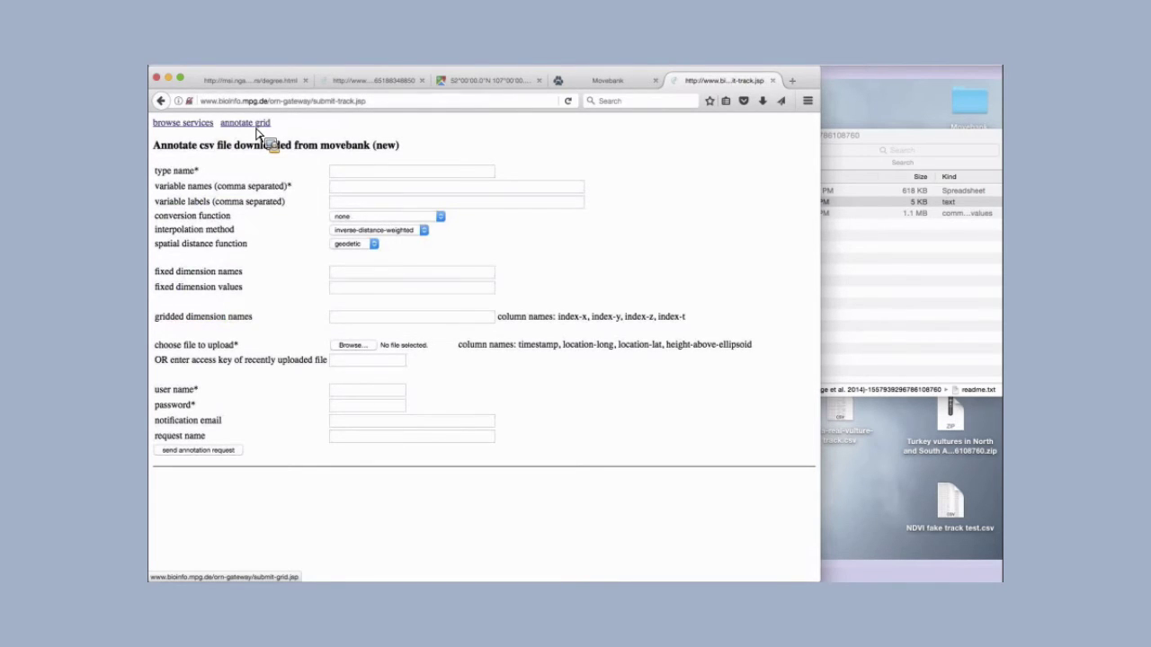
# Step: Move the Turkey vultures folder window aside and reposition not-a-real-vulture-track.csv on the desktop
pyautogui.moveTo(256, 133); pyautogui.dragTo(839, 411)
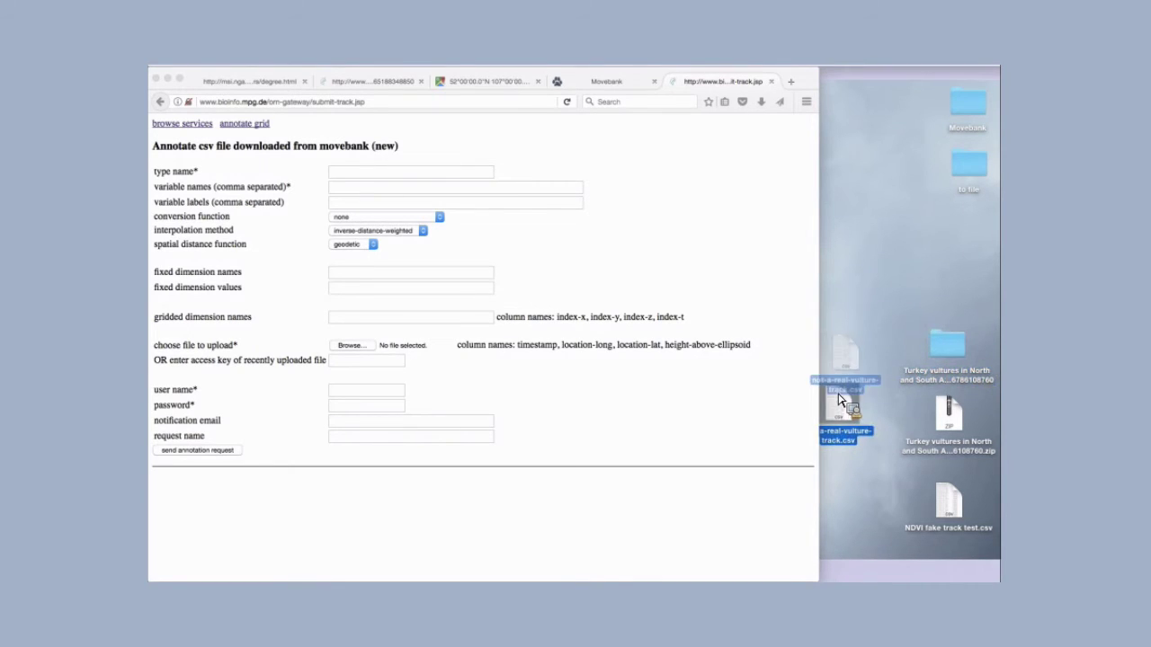
pyautogui.moveTo(864, 301); pyautogui.dragTo(688, 180)
pyautogui.press('space')
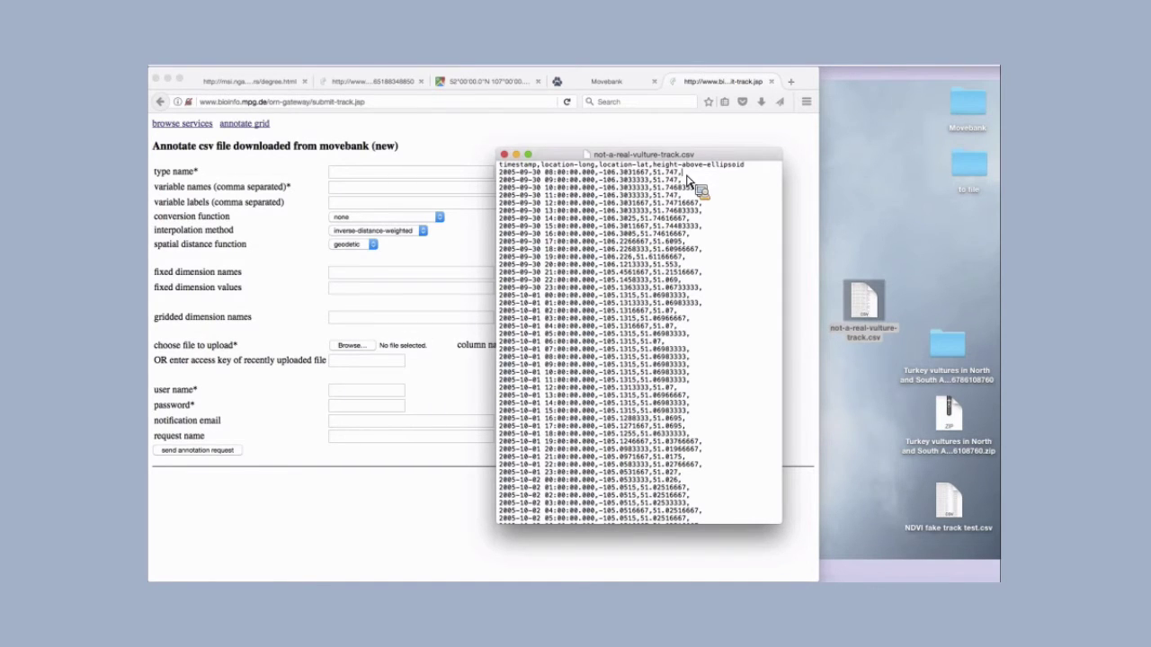
pyautogui.moveTo(688, 180); pyautogui.dragTo(510, 164)
pyautogui.moveTo(510, 164); pyautogui.dragTo(819, 236)
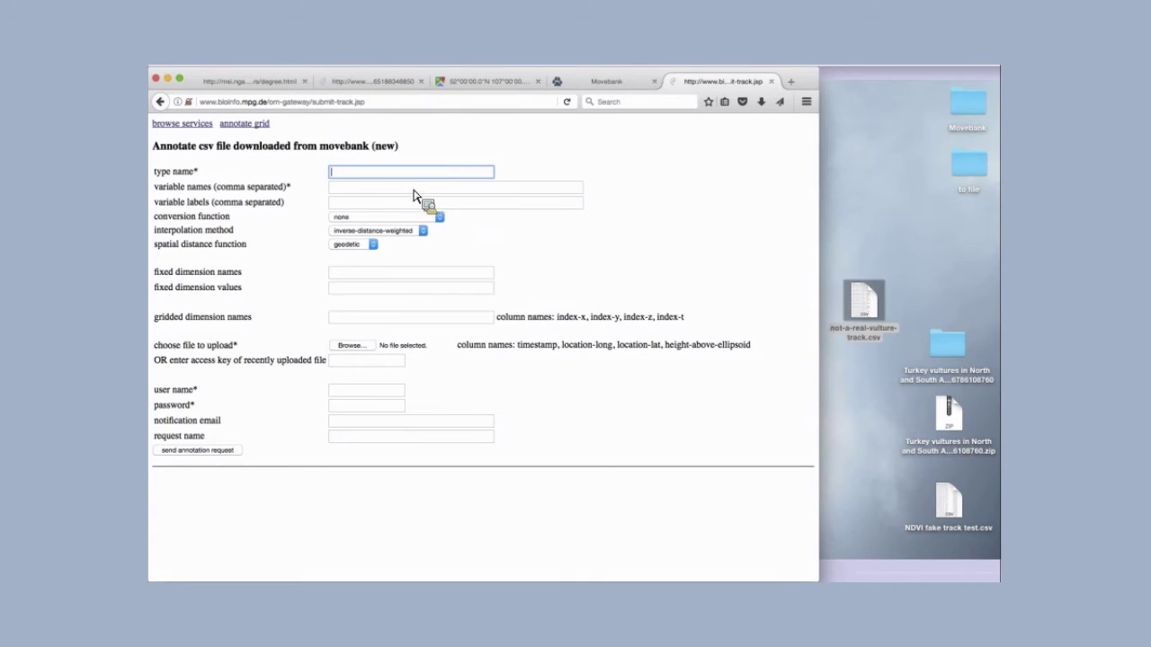
# Step: Set type modis-land/MOD13A1.005, variable 500m 16 days NDVI, inverse-distance-weighted interpolation, upload not-a-real-vulture-track.csv
pyautogui.write('modis-land')
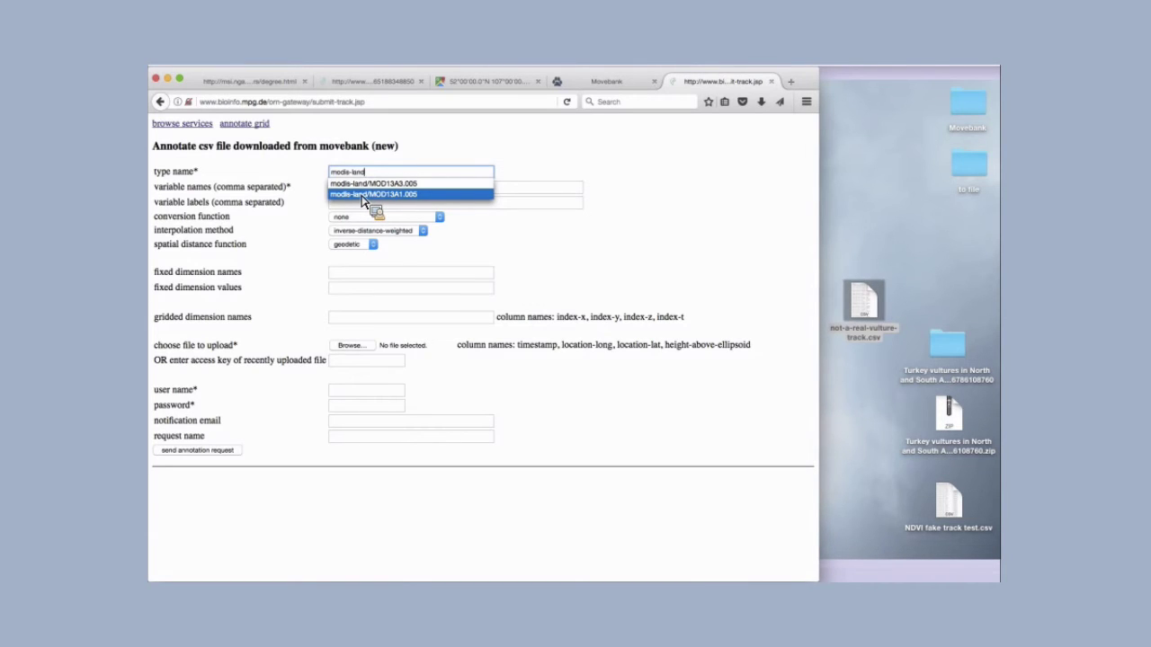
pyautogui.click(365, 196)
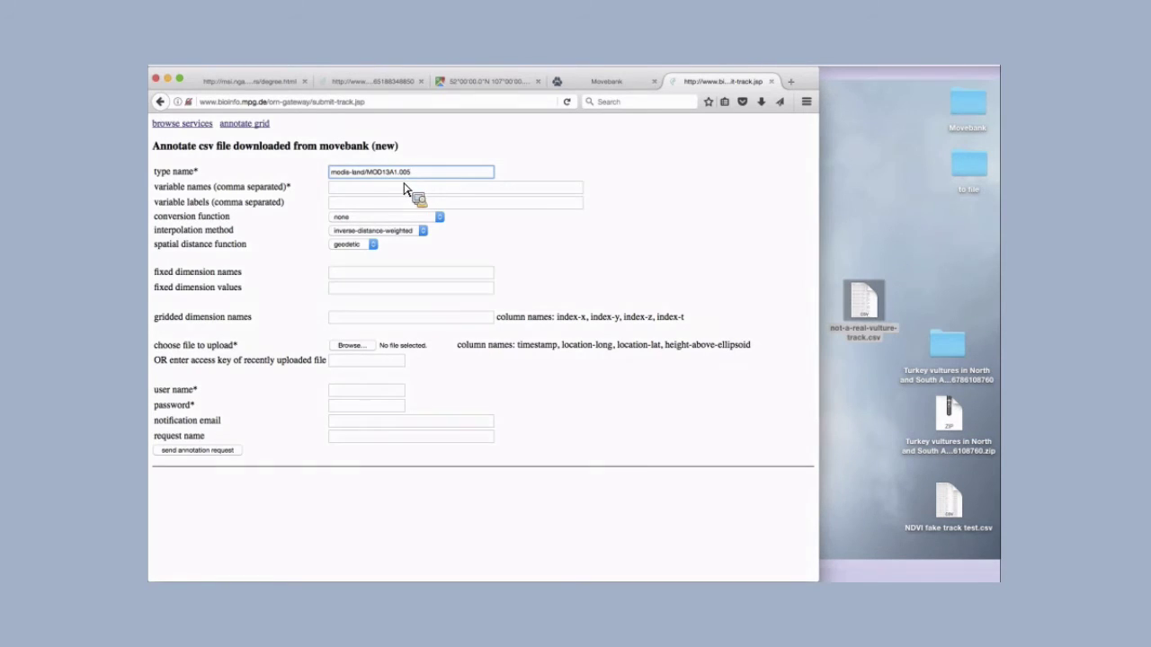
pyautogui.click(391, 191)
pyautogui.write('500')
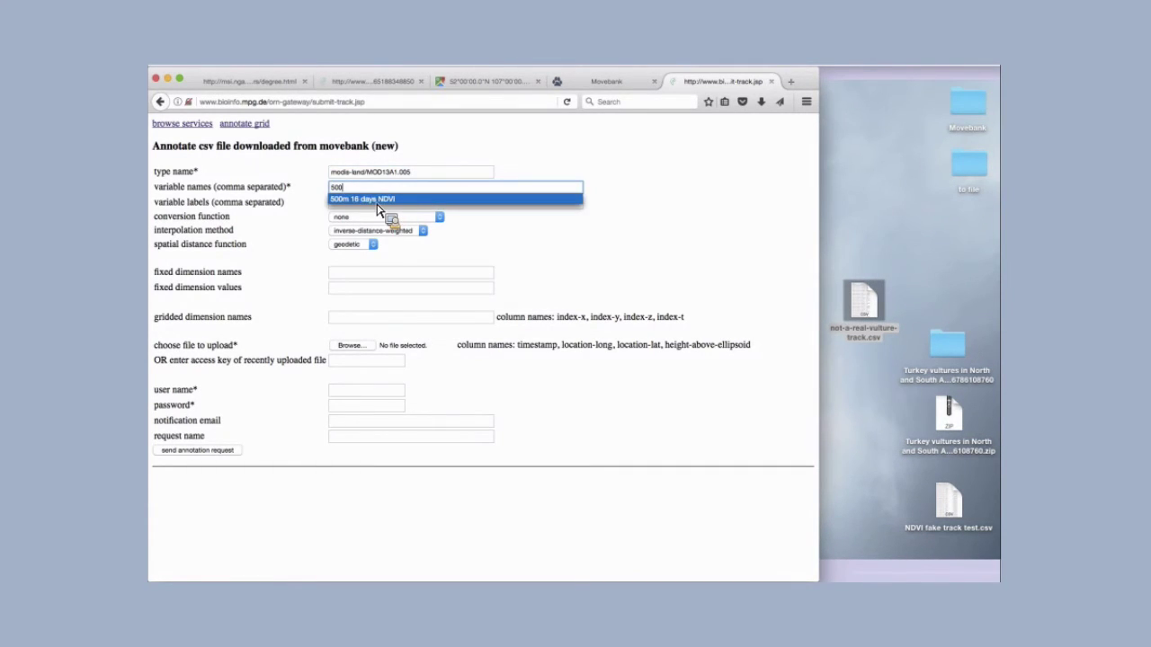
pyautogui.click(377, 199)
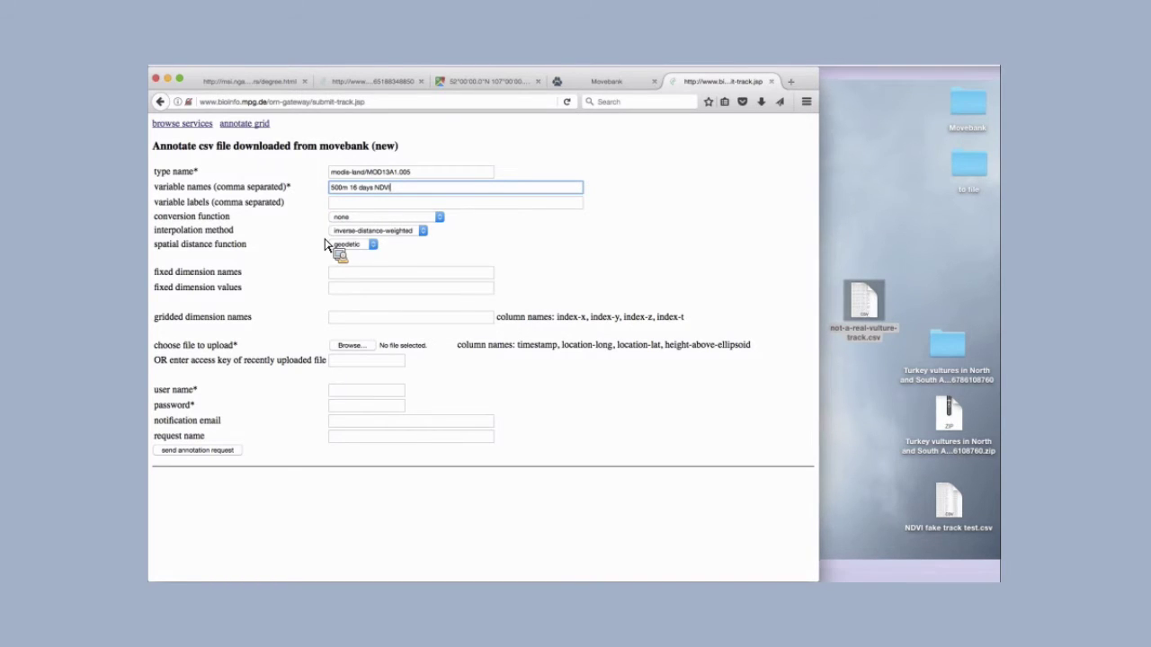
pyautogui.click(356, 233)
pyautogui.click(357, 241)
pyautogui.moveTo(357, 240); pyautogui.dragTo(345, 400)
pyautogui.press('Return')
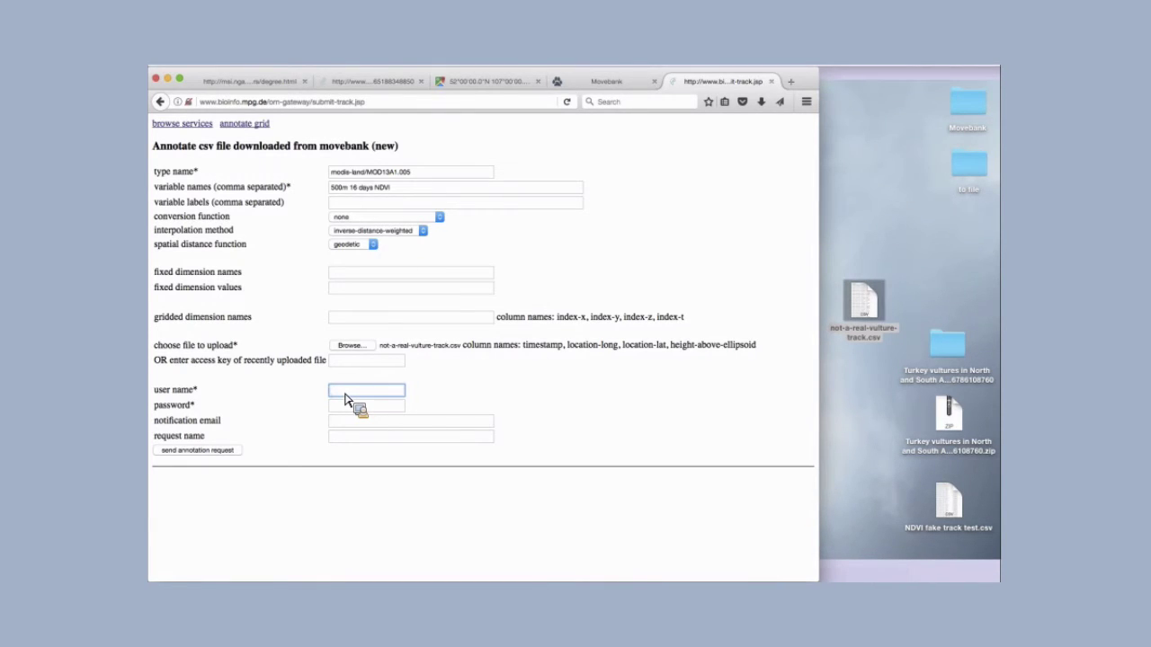
# Step: Enter the Movebank account user name and accept the autofilled password
pyautogui.moveTo(345, 400); pyautogui.dragTo(345, 400)
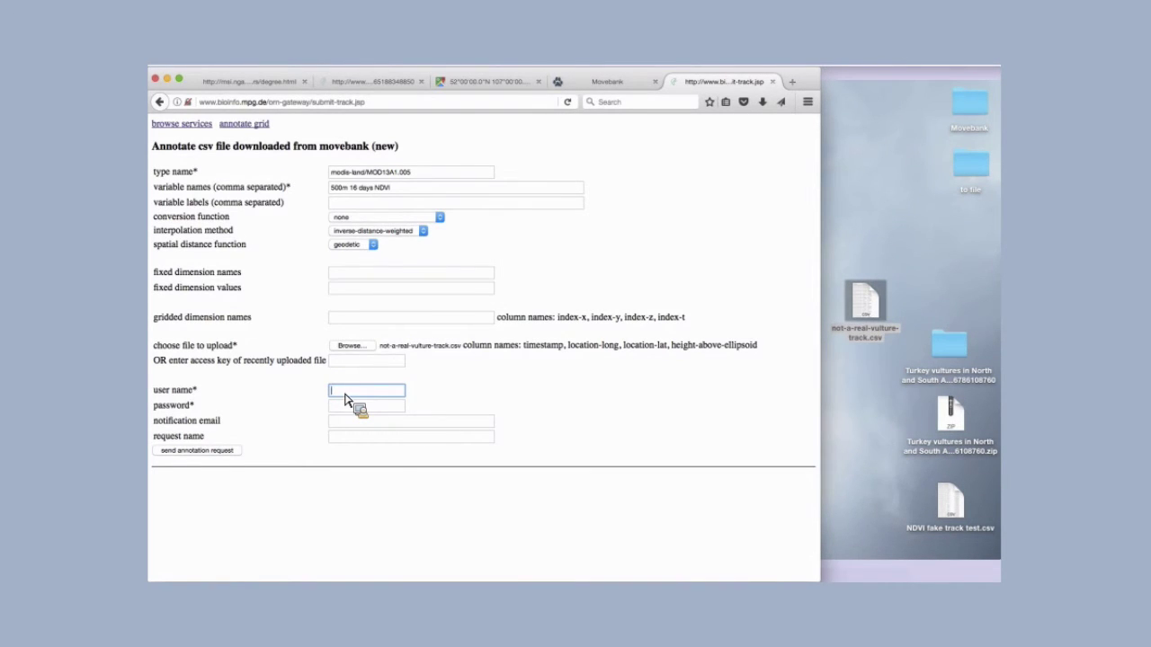
pyautogui.moveTo(344, 400); pyautogui.dragTo(345, 400)
pyautogui.write('sarahcd')
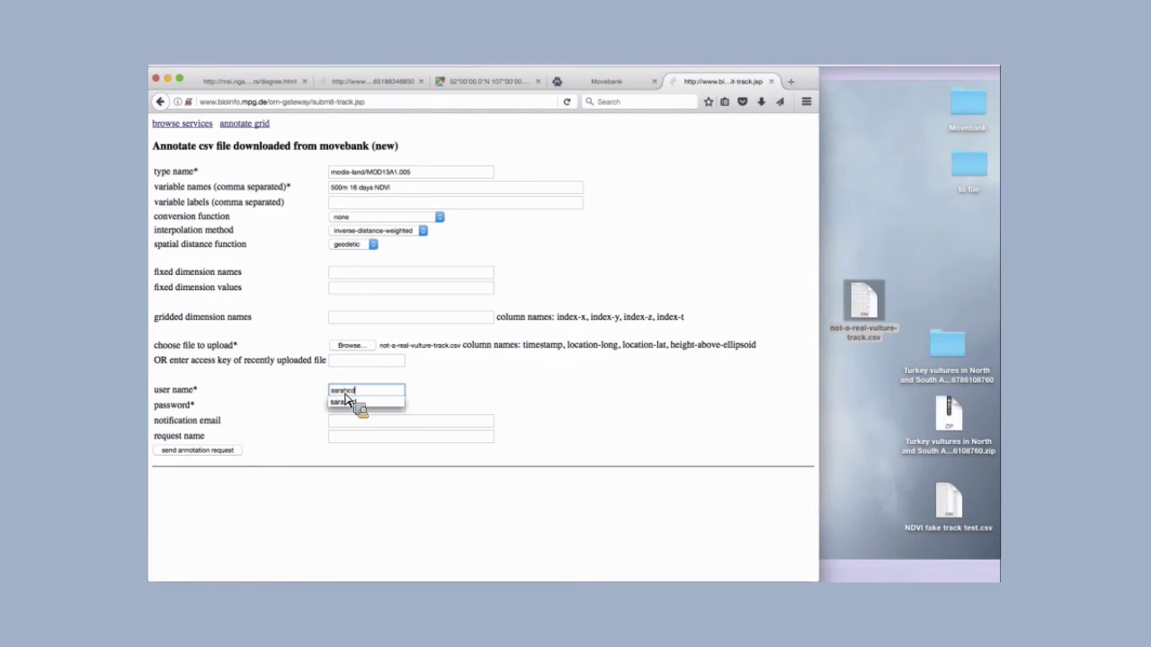
pyautogui.press('Tab')
pyautogui.press('Tab')
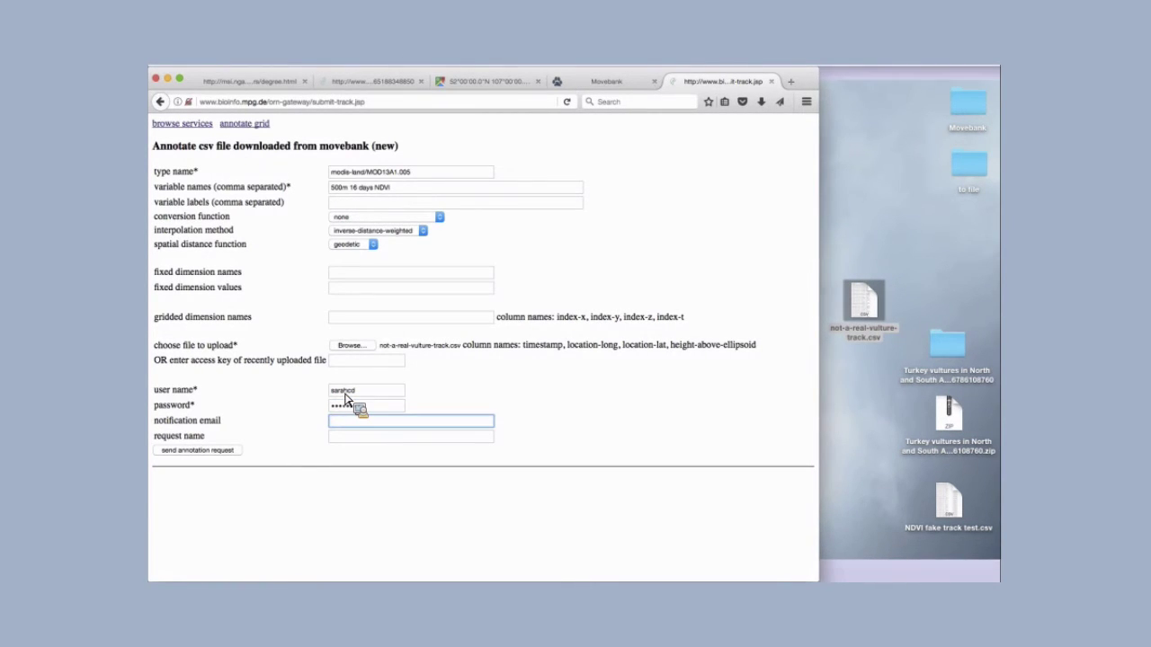
pyautogui.press('Tab')
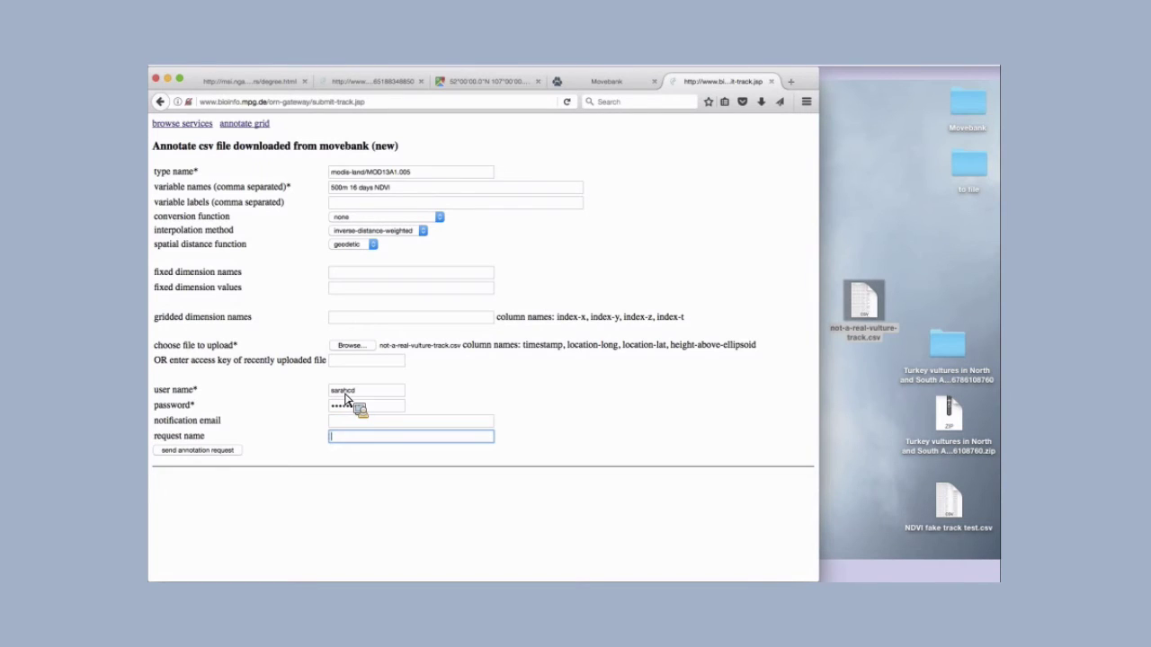
pyautogui.moveTo(344, 400)
pyautogui.mouseDown()
pyautogui.moveTo(221, 439)
pyautogui.moveTo(219, 462)
pyautogui.mouseUp()
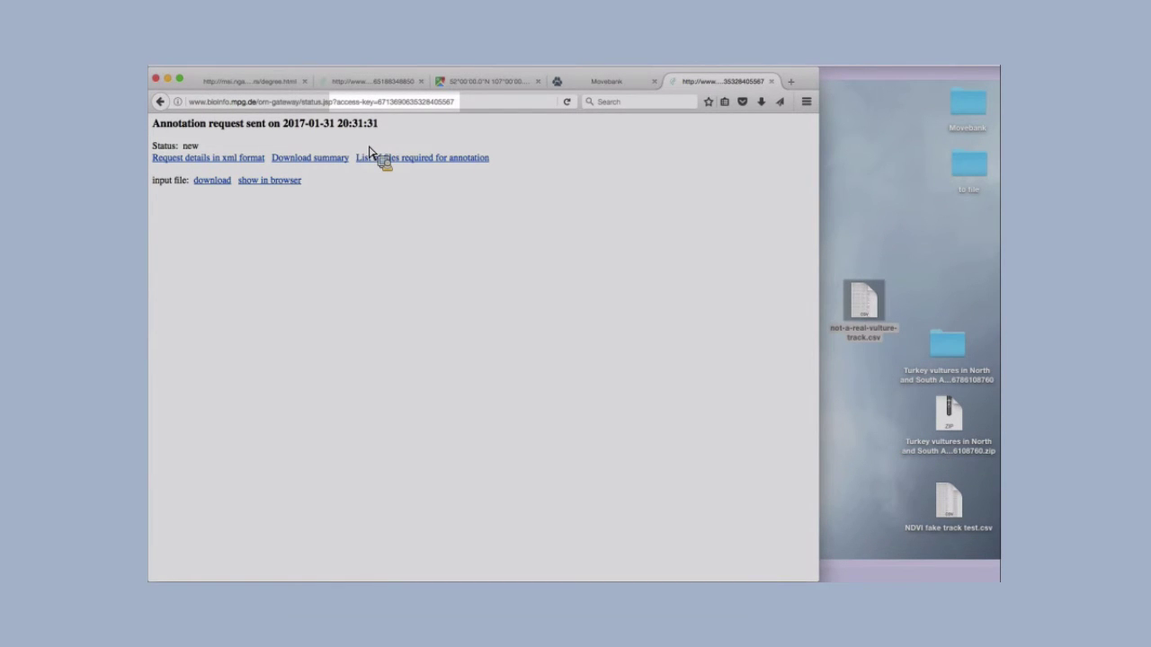
# Step: Select the access key at the end of the status page address and pick NDVI fake track test.csv
pyautogui.moveTo(377, 102); pyautogui.dragTo(458, 113)
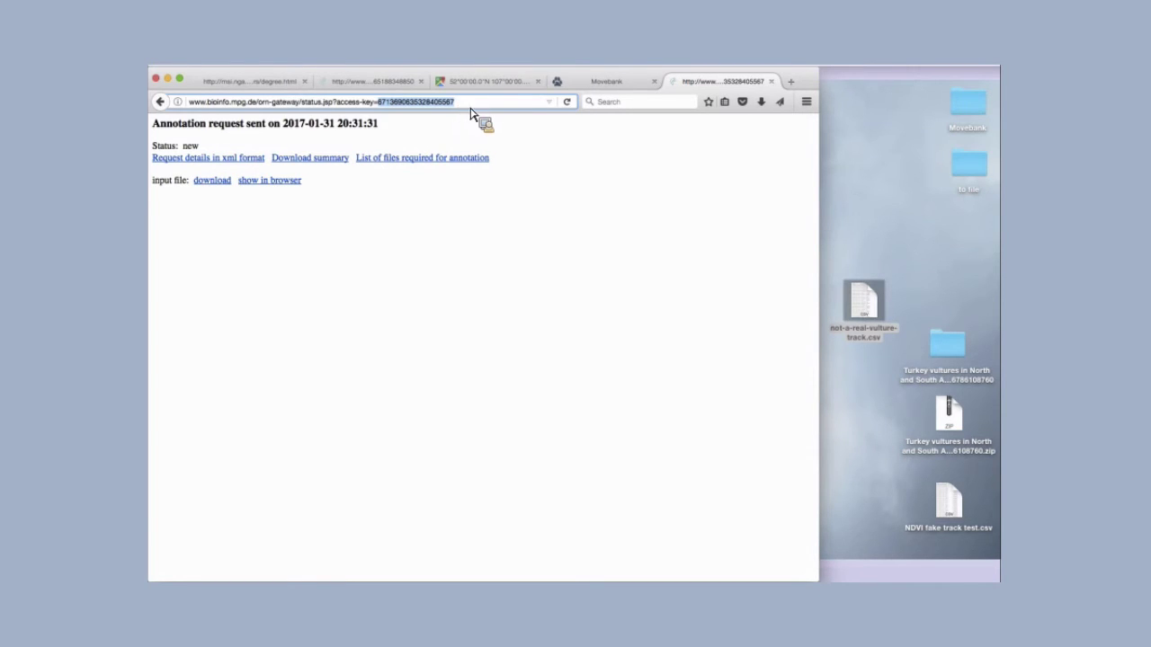
pyautogui.moveTo(647, 304); pyautogui.dragTo(953, 502)
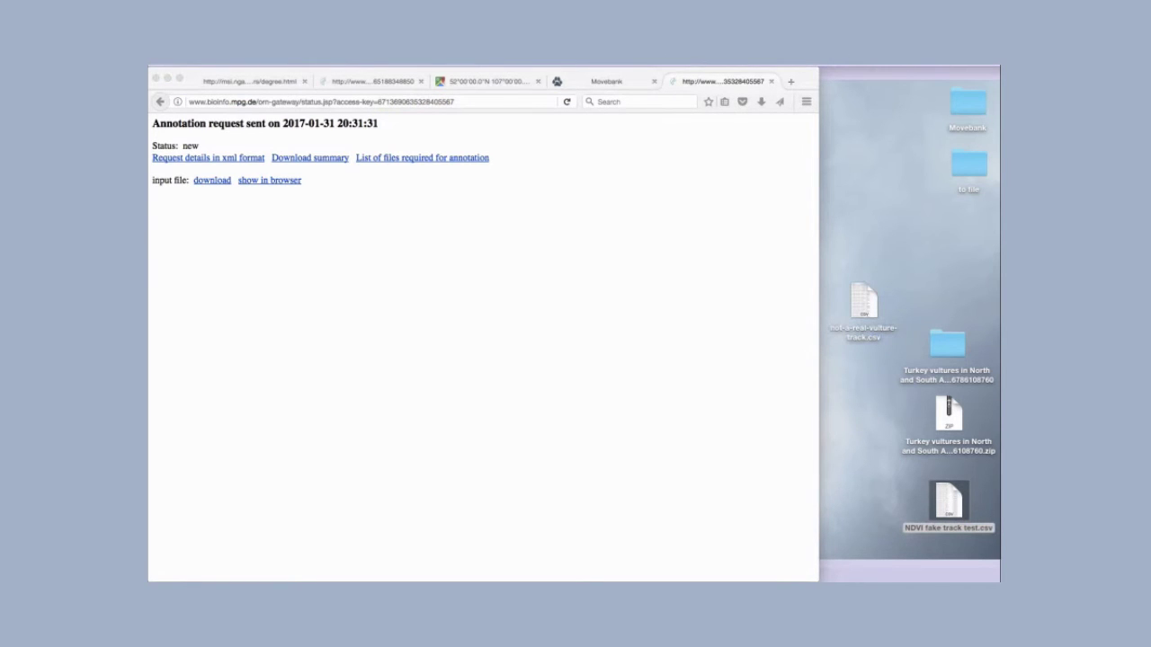
pyautogui.press('space')
pyautogui.moveTo(614, 172); pyautogui.dragTo(558, 172)
pyautogui.moveTo(760, 480); pyautogui.dragTo(846, 543)
pyautogui.moveTo(707, 172); pyautogui.dragTo(743, 74)
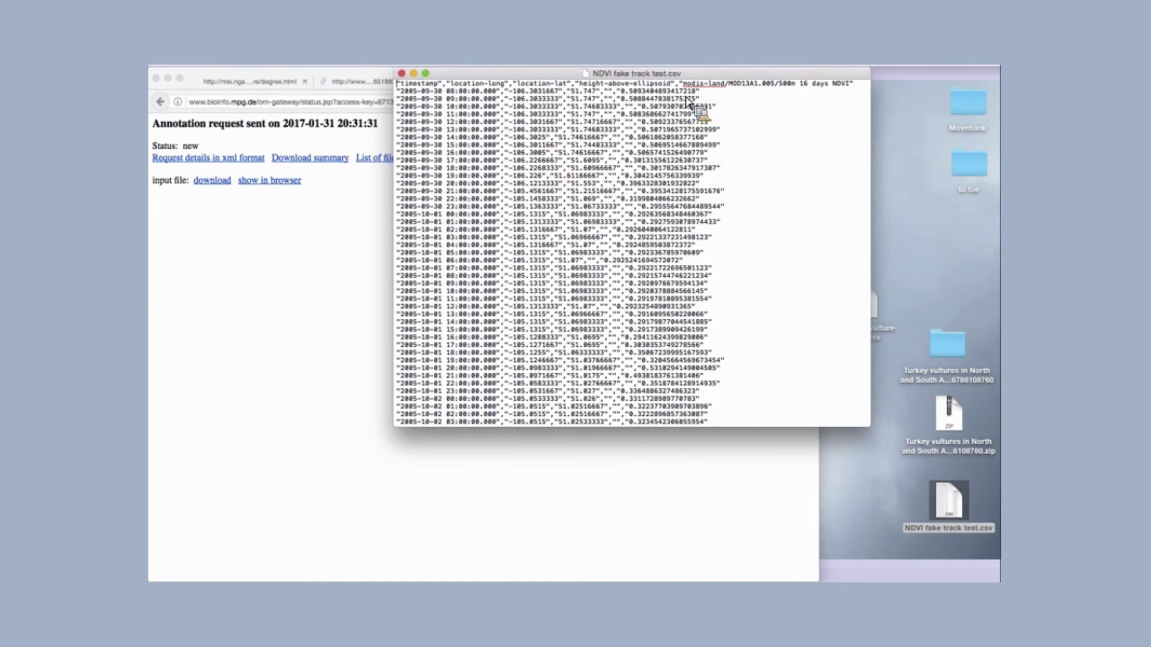
pyautogui.scroll(-10, 692, 117)
pyautogui.scroll(10, 680, 191)
pyautogui.click(402, 73)
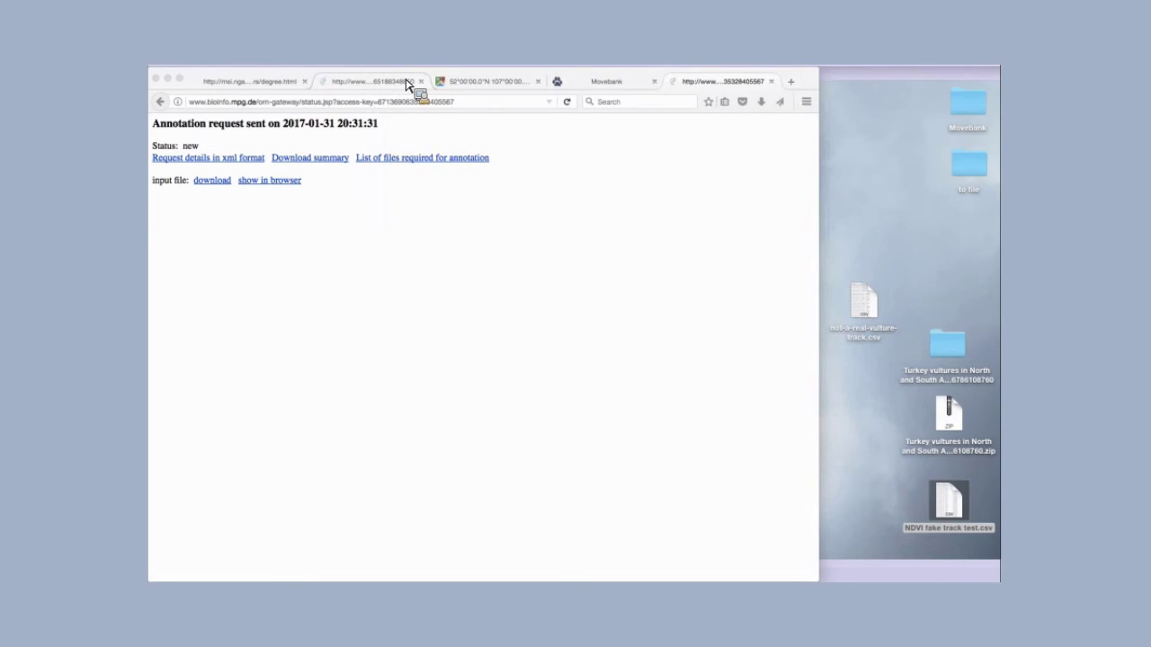
# Step: Load the bioinfo.mpg.de gateway services page in a new tab and open the annotate grid form
pyautogui.moveTo(406, 84); pyautogui.dragTo(792, 84)
pyautogui.write('bio')
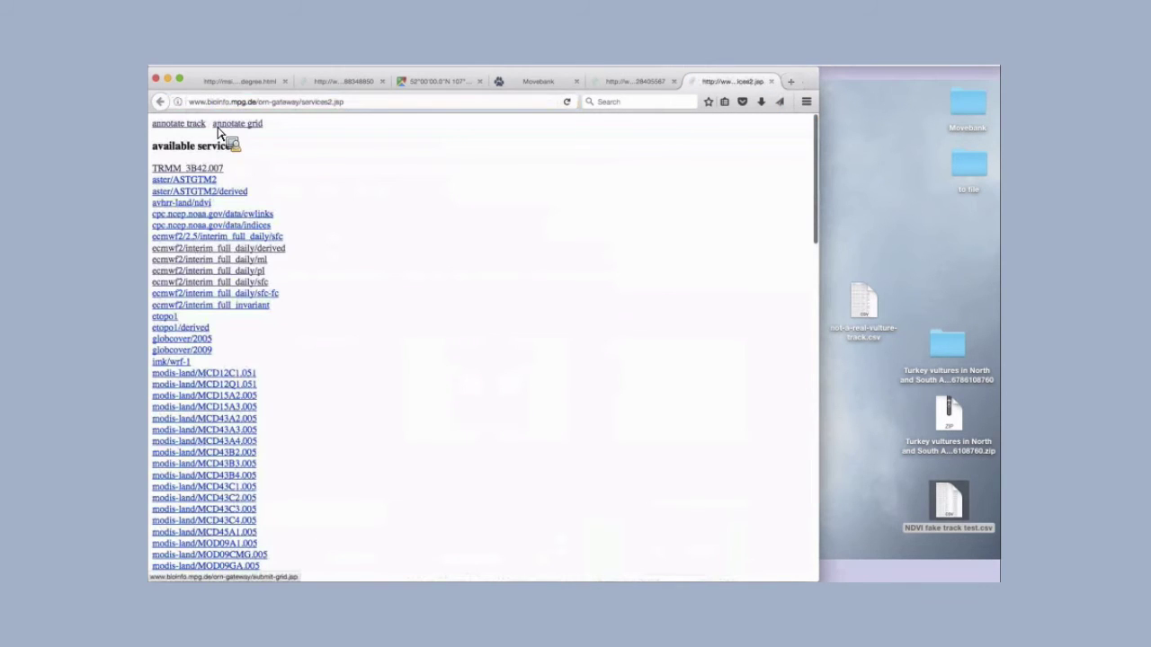
pyautogui.click(245, 133)
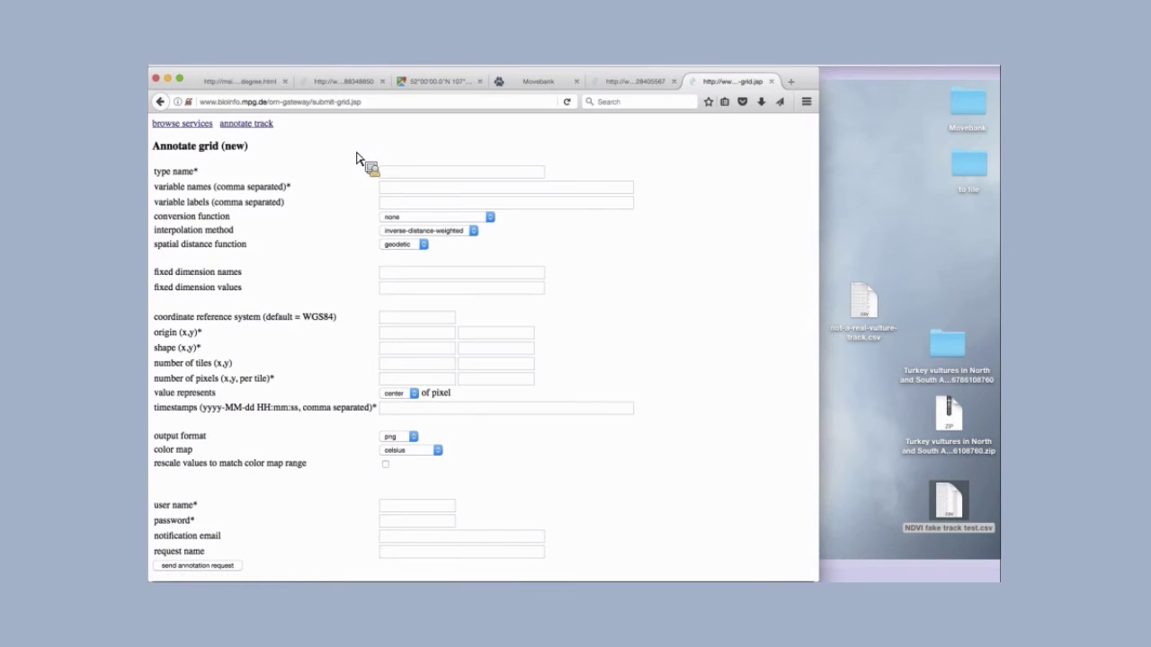
# Step: Set the grid type name to modis-land/MOD13A1.005 and variable to 500m 16 days NDVI
pyautogui.click(414, 180)
pyautogui.write('mod')
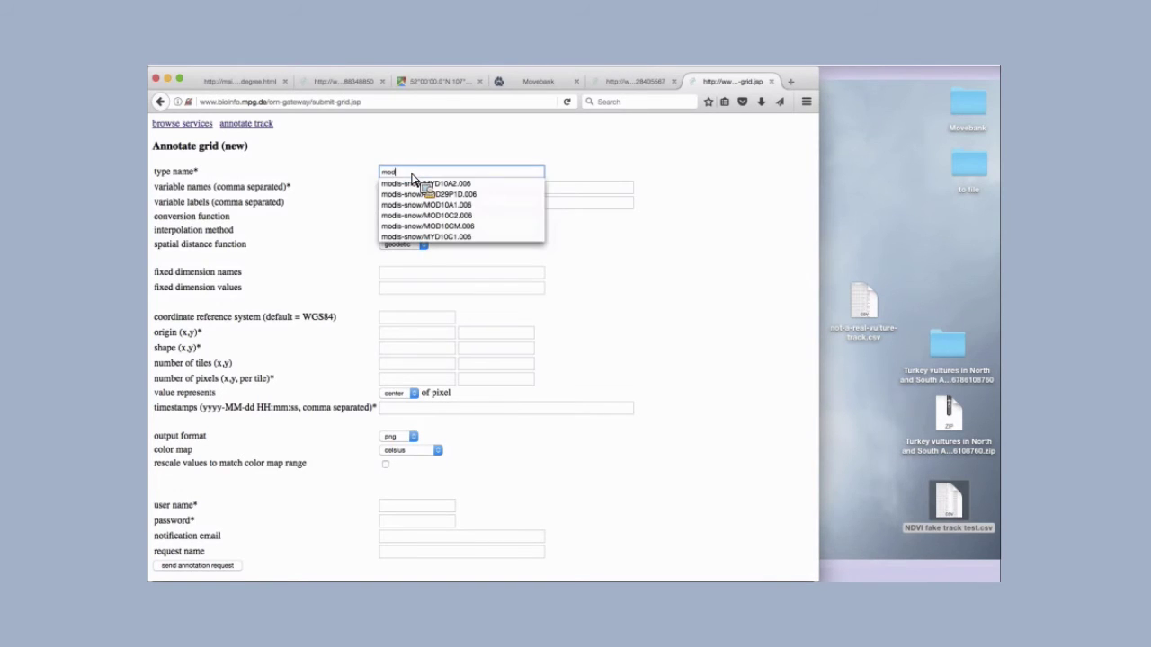
pyautogui.write('is-la')
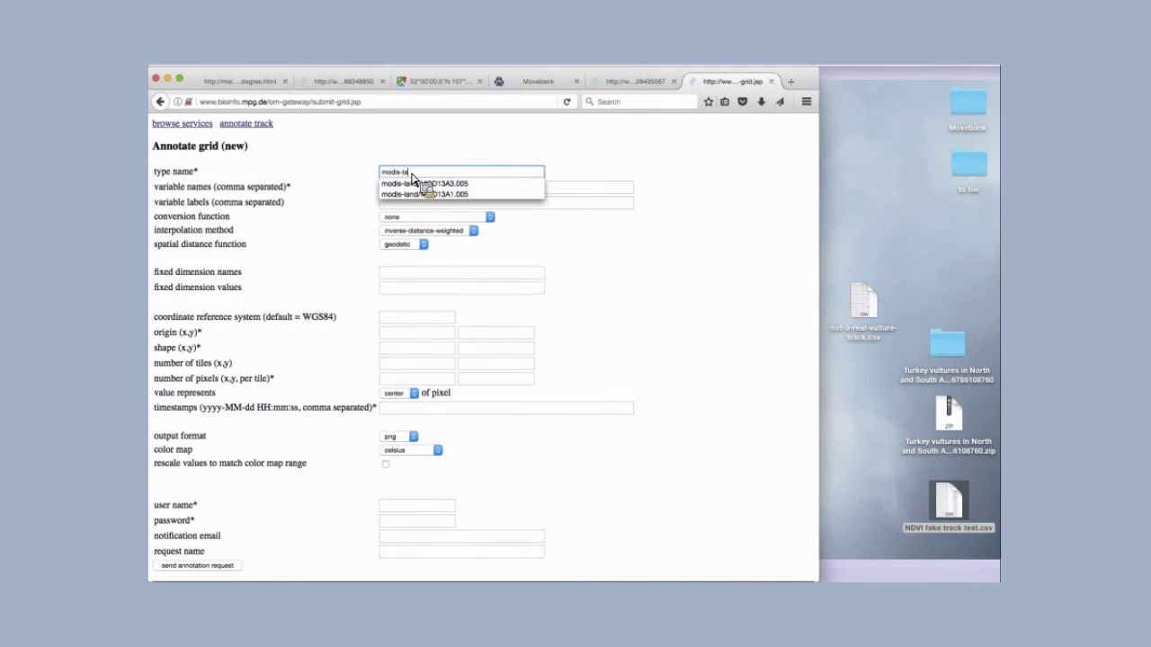
pyautogui.click(423, 194)
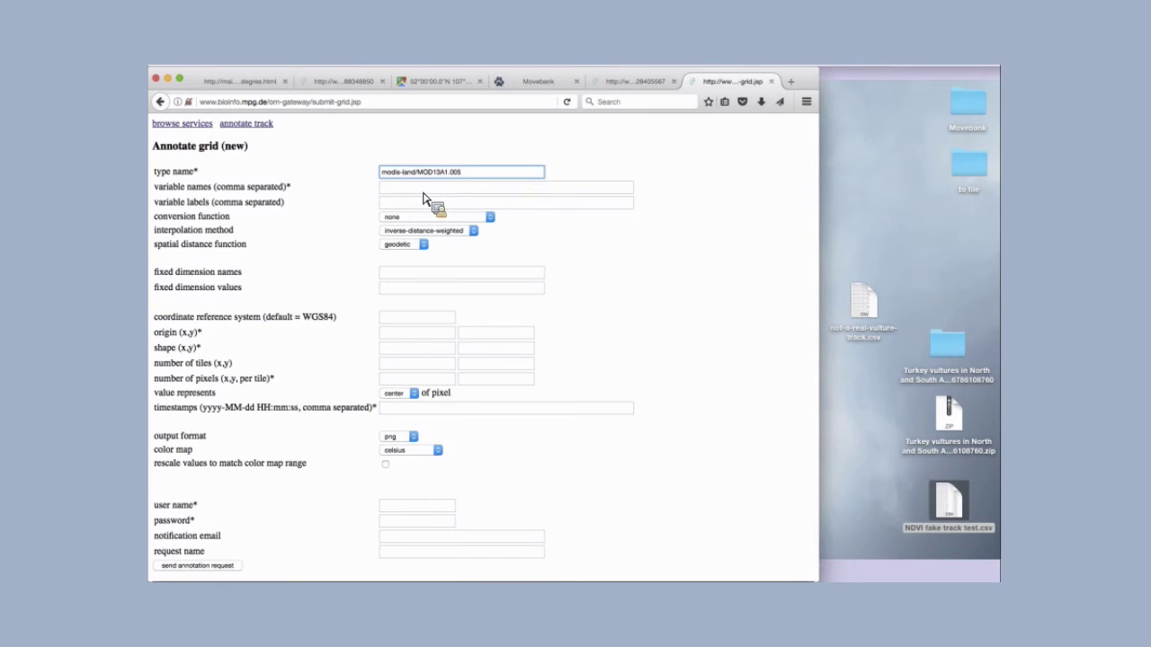
pyautogui.click(421, 189)
pyautogui.write('500')
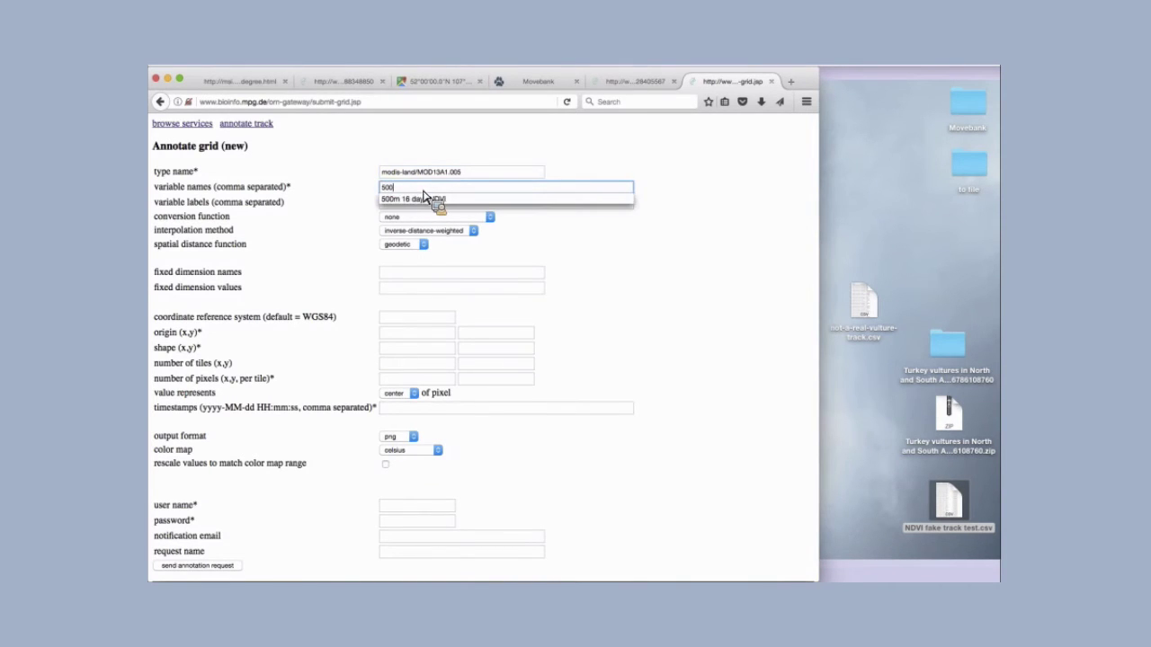
pyautogui.click(422, 197)
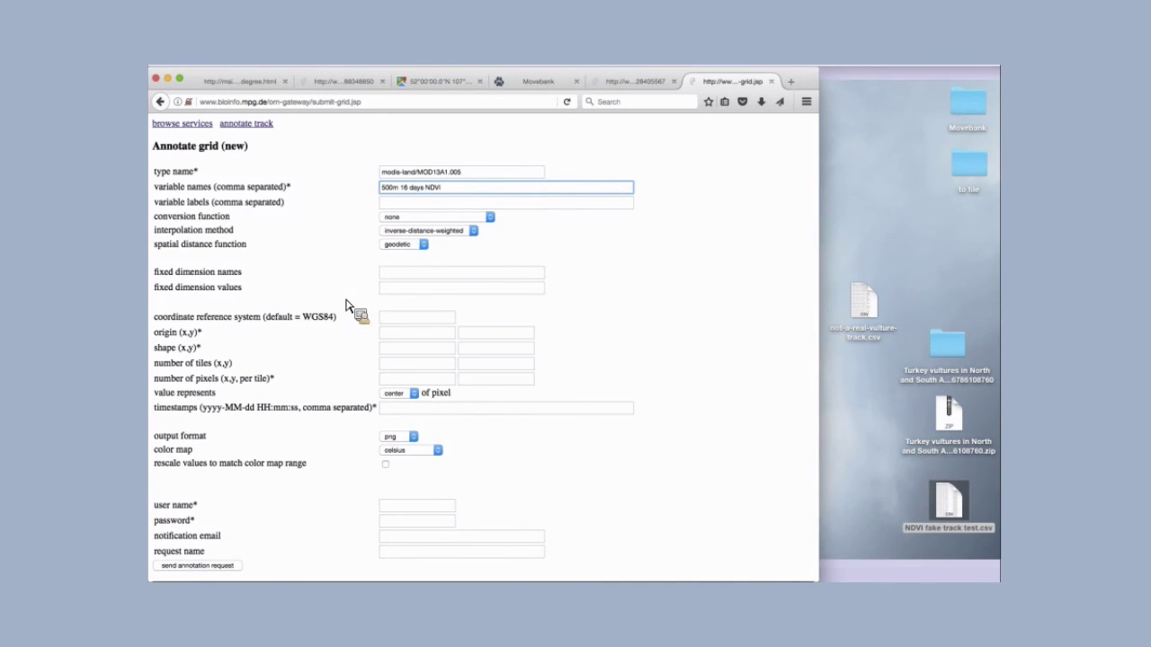
# Step: Enter grid origin -107, 52 and show that 52°N 107°W point in Google Maps
pyautogui.scroll(-1, 351, 283)
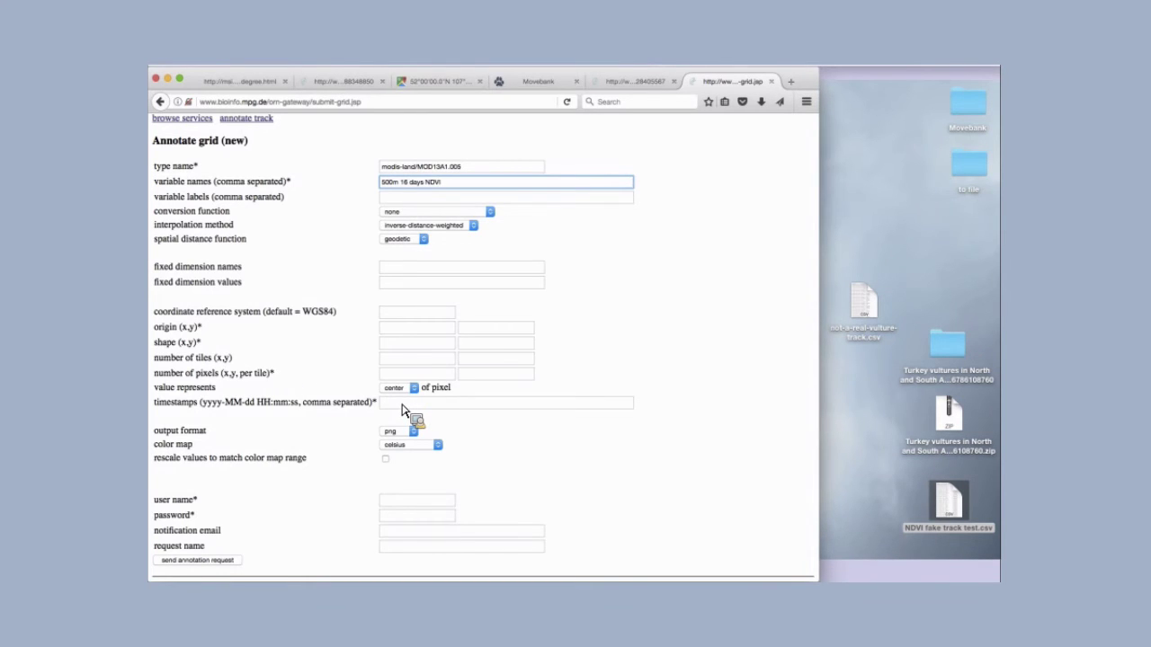
pyautogui.click(411, 329)
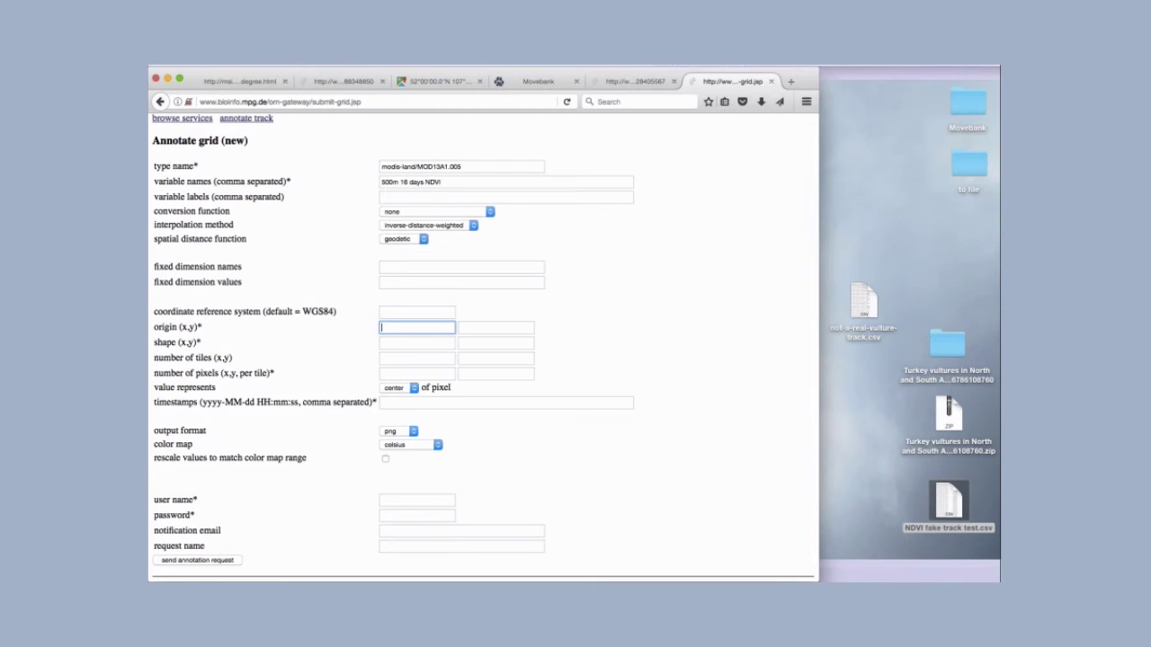
pyautogui.press('super+Tab')
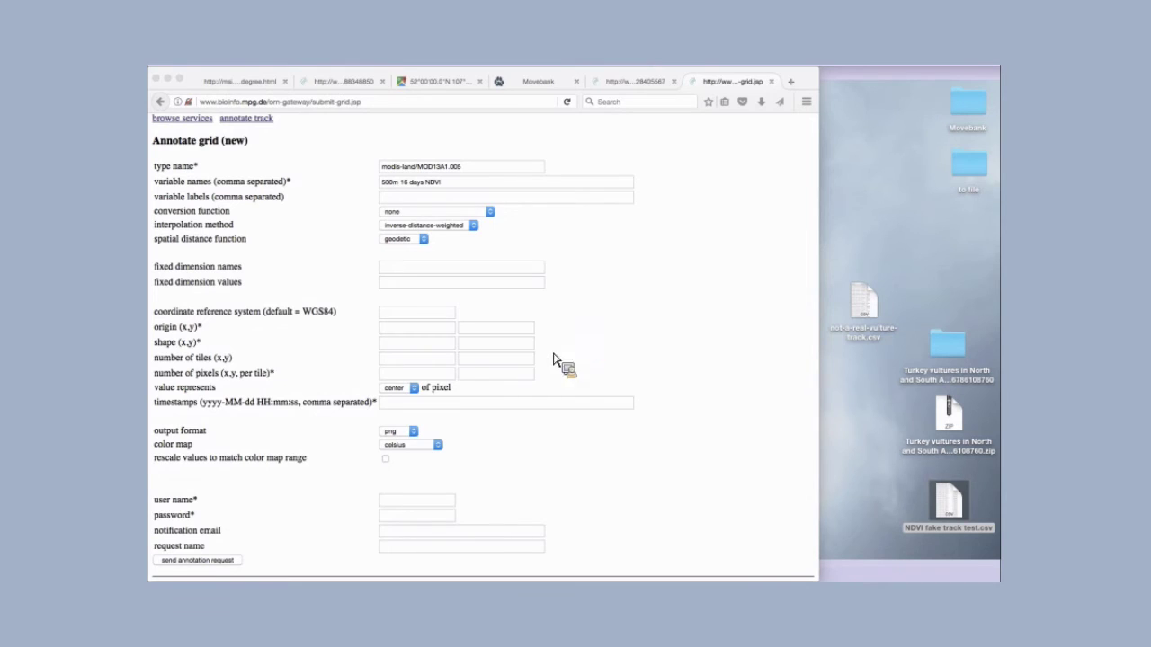
pyautogui.click(404, 333)
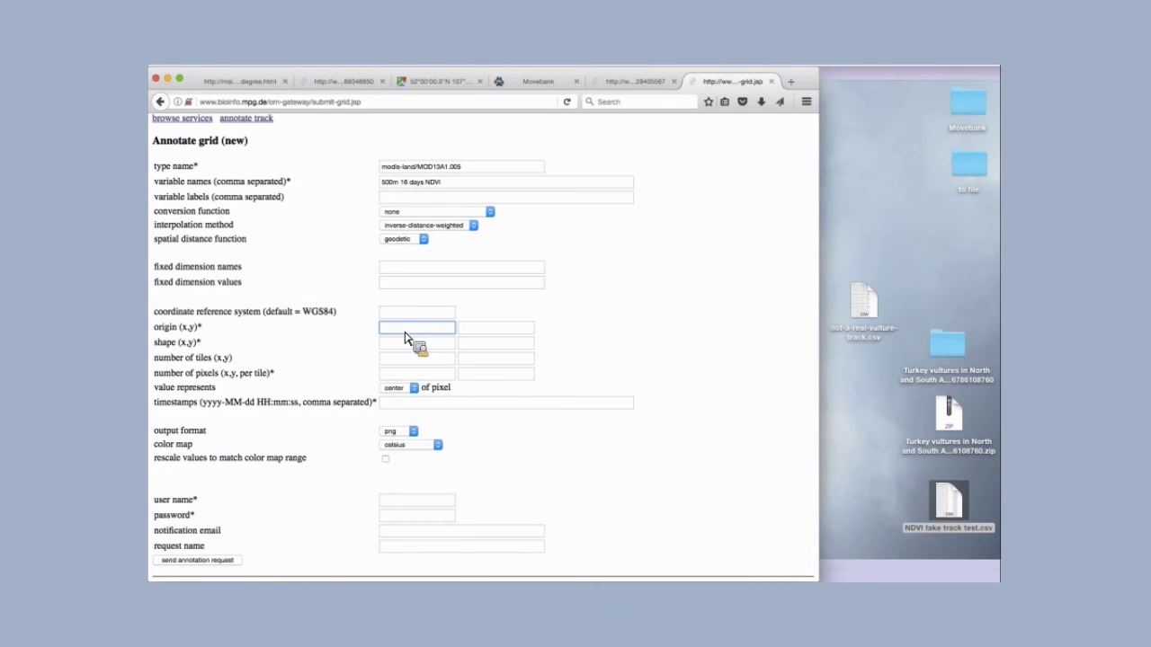
pyautogui.write('-107')
pyautogui.click(409, 339)
pyautogui.click(484, 332)
pyautogui.write('52')
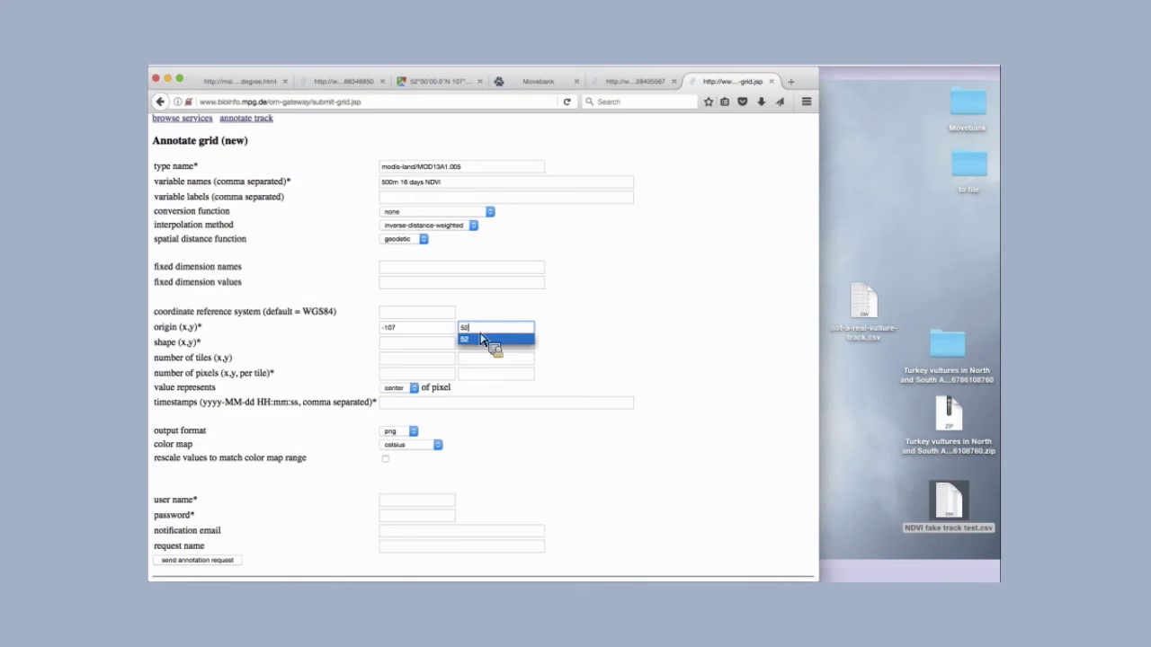
pyautogui.click(441, 345)
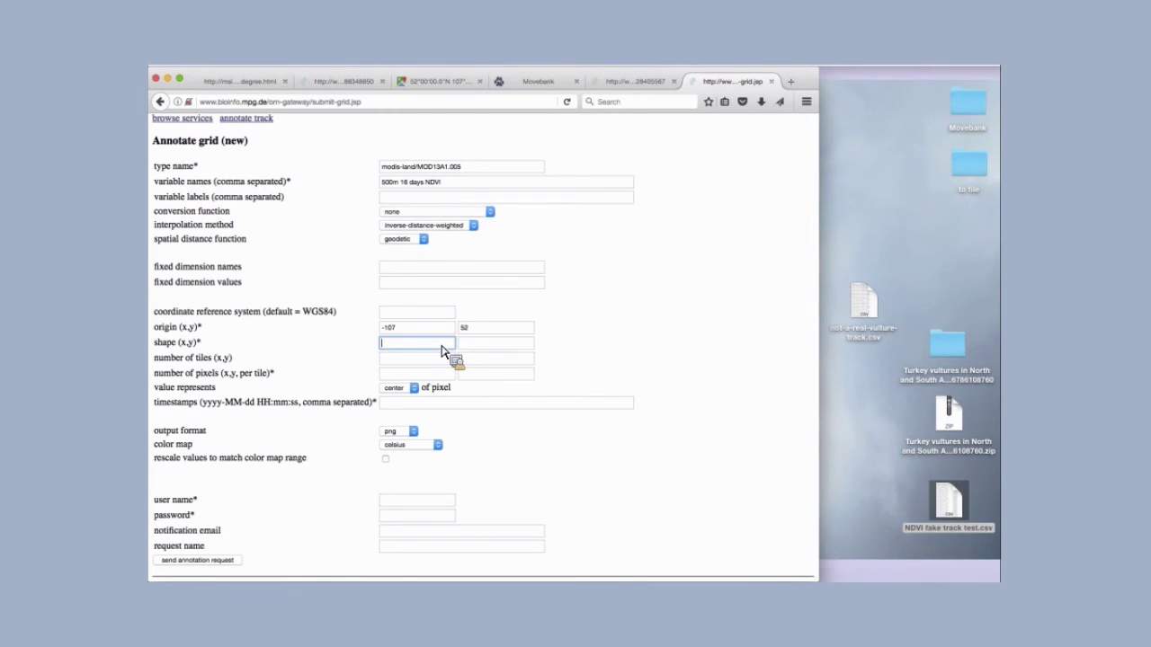
pyautogui.click(441, 87)
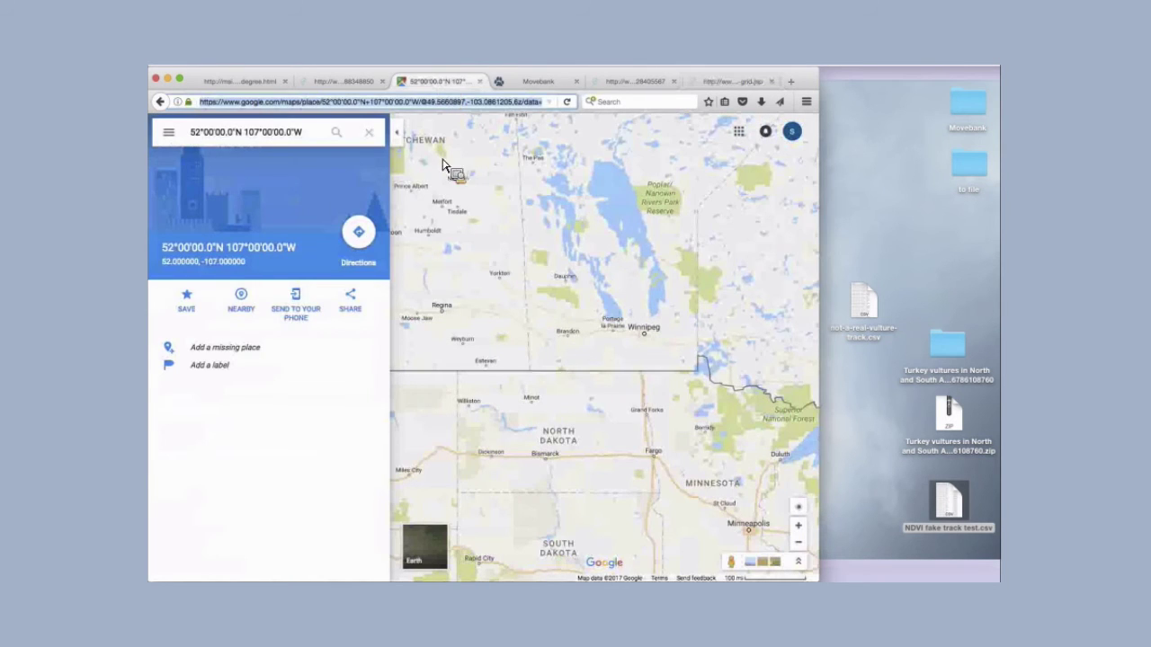
# Step: Widen the Google Map and pan to the area south-east of the 52°N 107°W marker
pyautogui.click(395, 131)
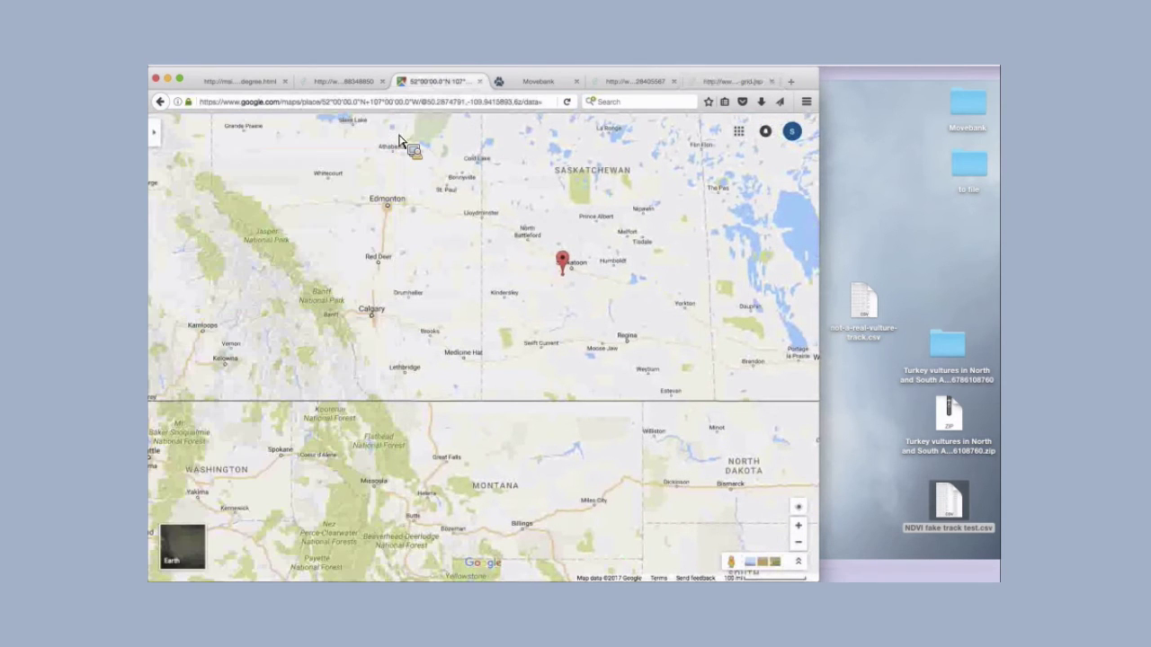
pyautogui.hscroll(10, 452, 189)
pyautogui.scroll(-5, 451, 188)
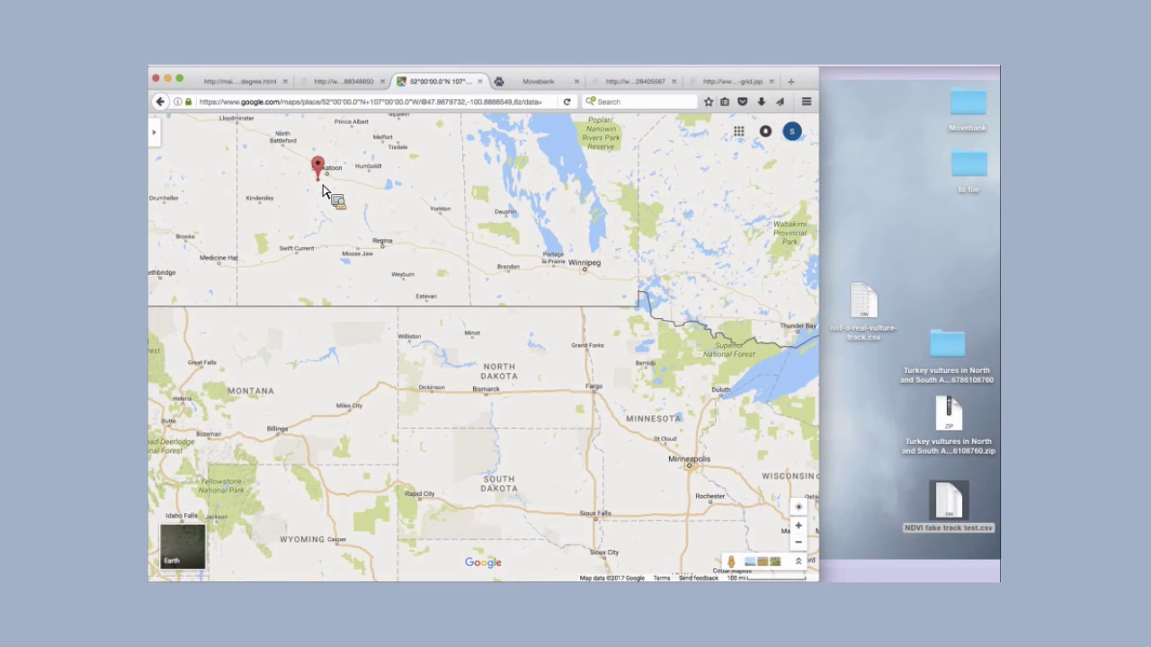
pyautogui.hscroll(3, 324, 194)
pyautogui.scroll(-1, 324, 194)
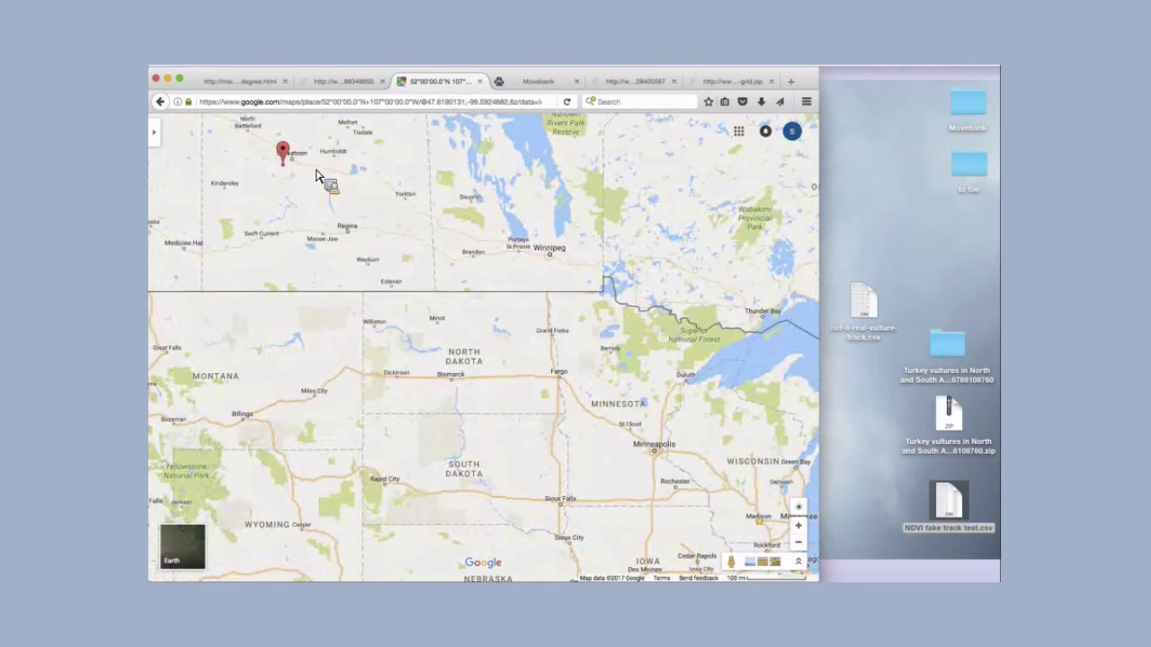
pyautogui.moveTo(450, 172); pyautogui.dragTo(516, 431)
# Step: Enter 3 and -2 as the grid shape x and y on the annotate grid form
pyautogui.moveTo(517, 438)
pyautogui.mouseDown()
pyautogui.moveTo(662, 185)
pyautogui.moveTo(753, 88)
pyautogui.moveTo(385, 353)
pyautogui.moveTo(394, 350)
pyautogui.mouseUp()
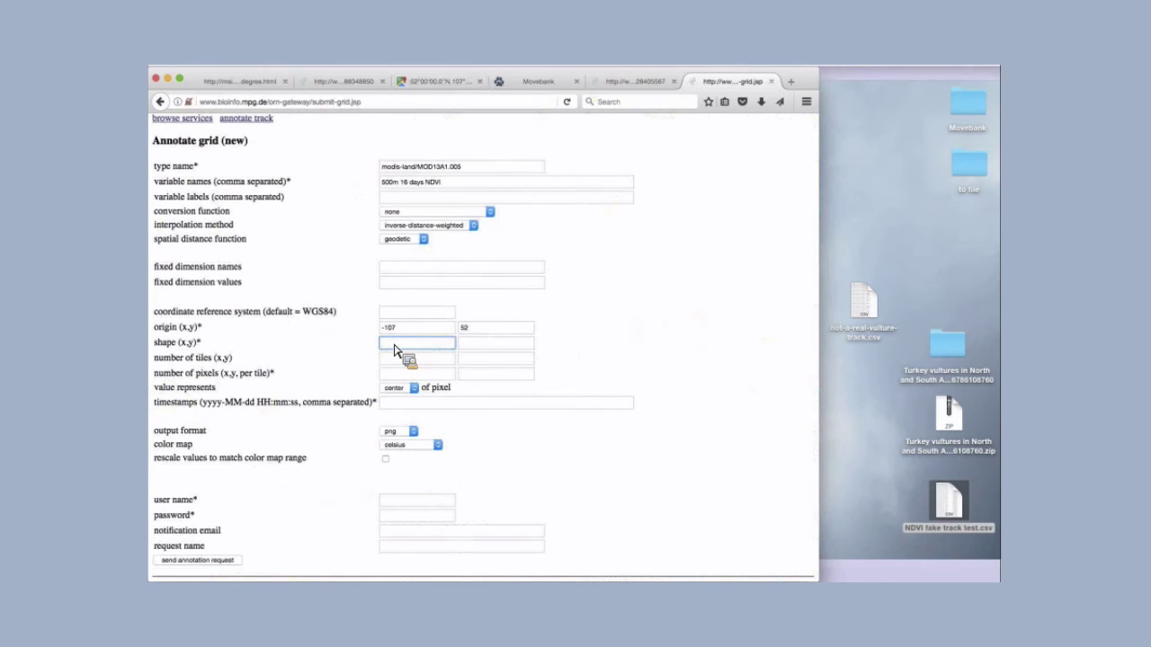
pyautogui.write('3')
pyautogui.click(484, 348)
pyautogui.write('-2')
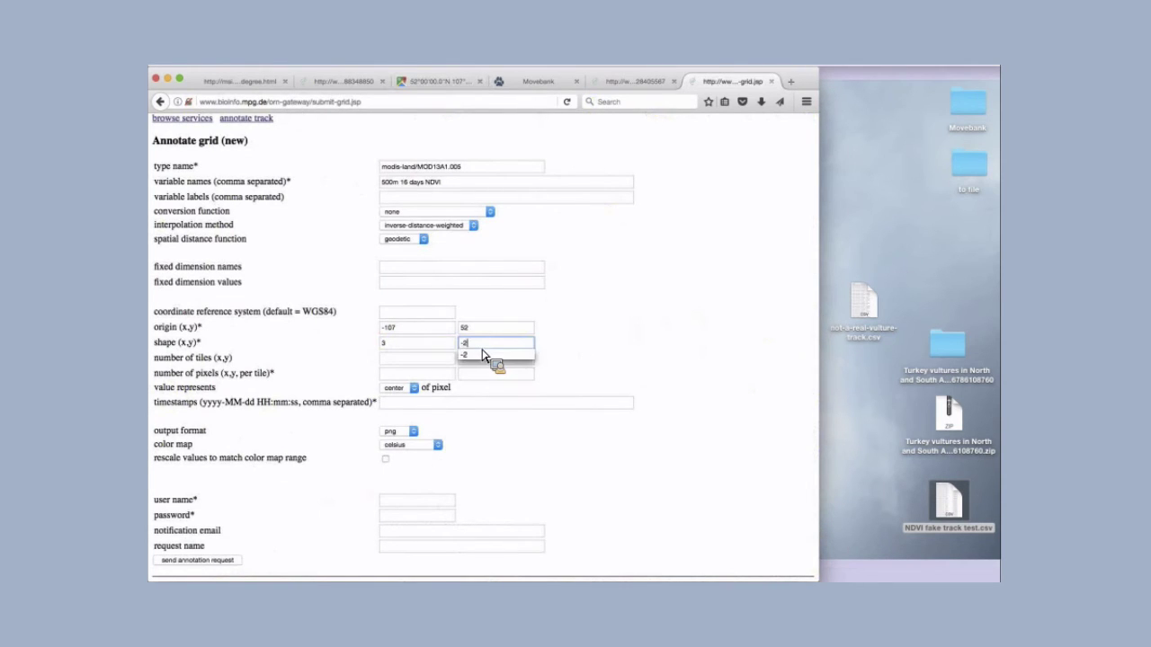
pyautogui.click(427, 366)
pyautogui.click(402, 343)
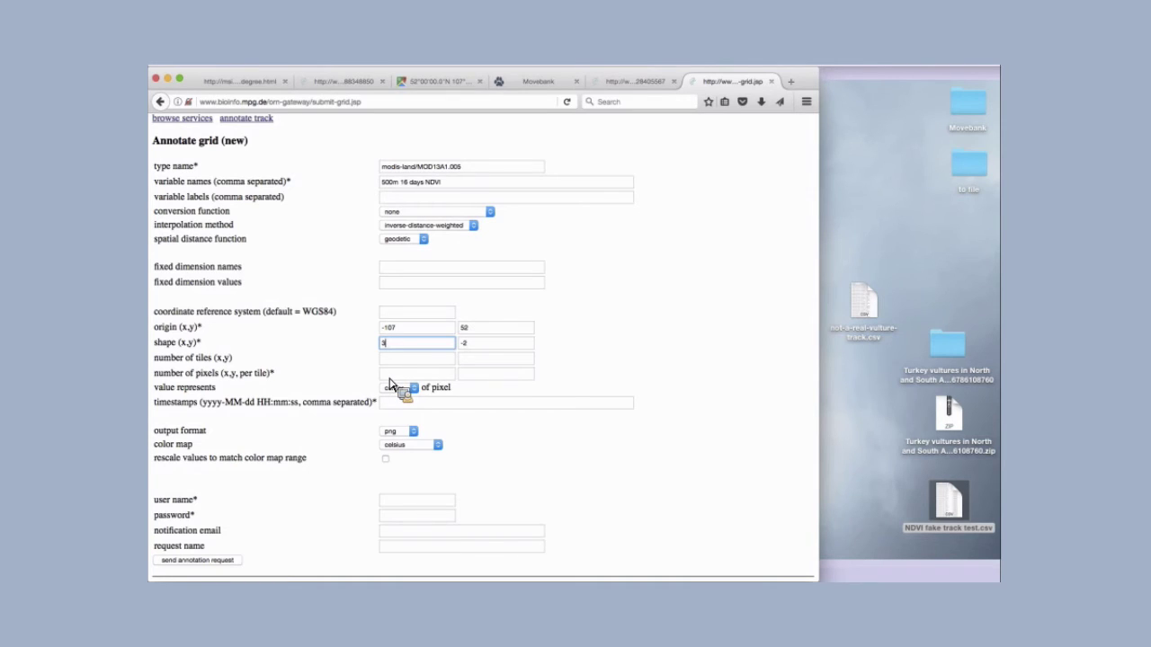
pyautogui.press('Tab')
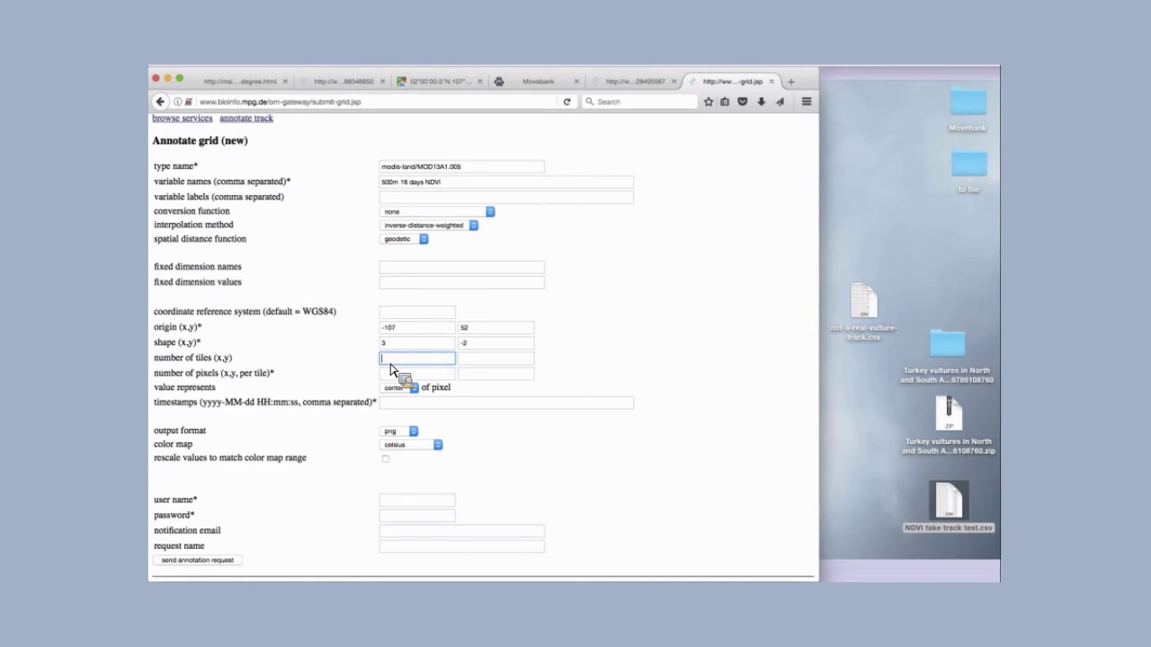
pyautogui.click(391, 377)
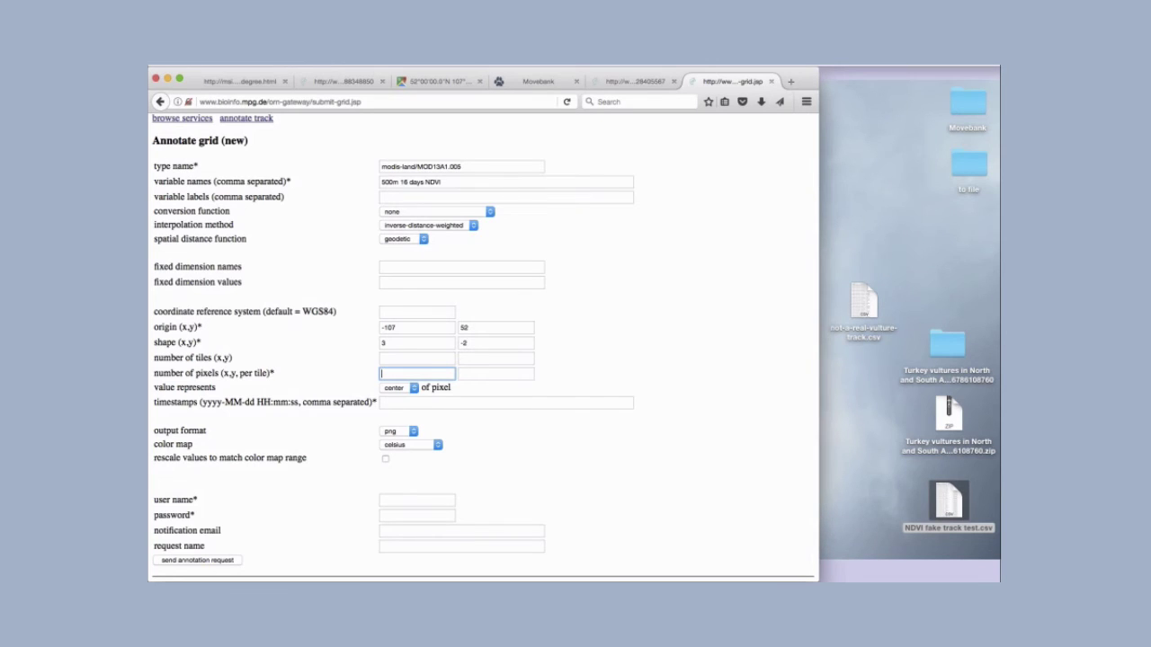
# Step: Calculate metres per degree at latitude 51 in the NGA Length of a Degree calculator
pyautogui.click(248, 88)
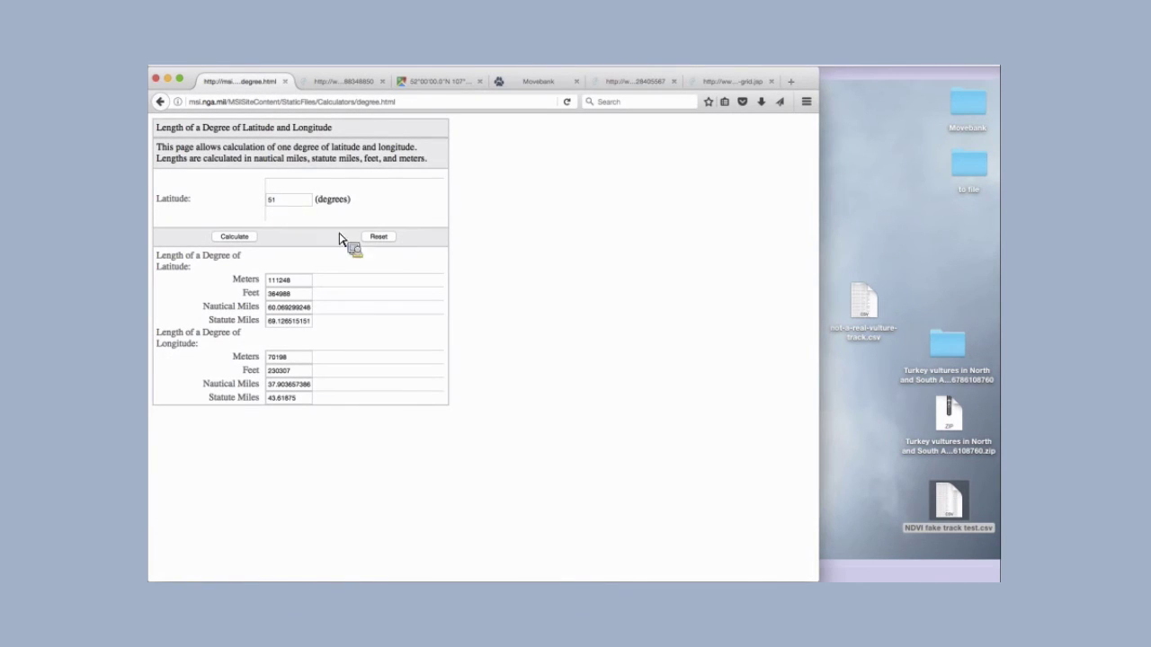
pyautogui.click(288, 203)
pyautogui.click(247, 242)
pyautogui.moveTo(287, 288); pyautogui.dragTo(275, 286)
pyautogui.moveTo(274, 286); pyautogui.dragTo(762, 576)
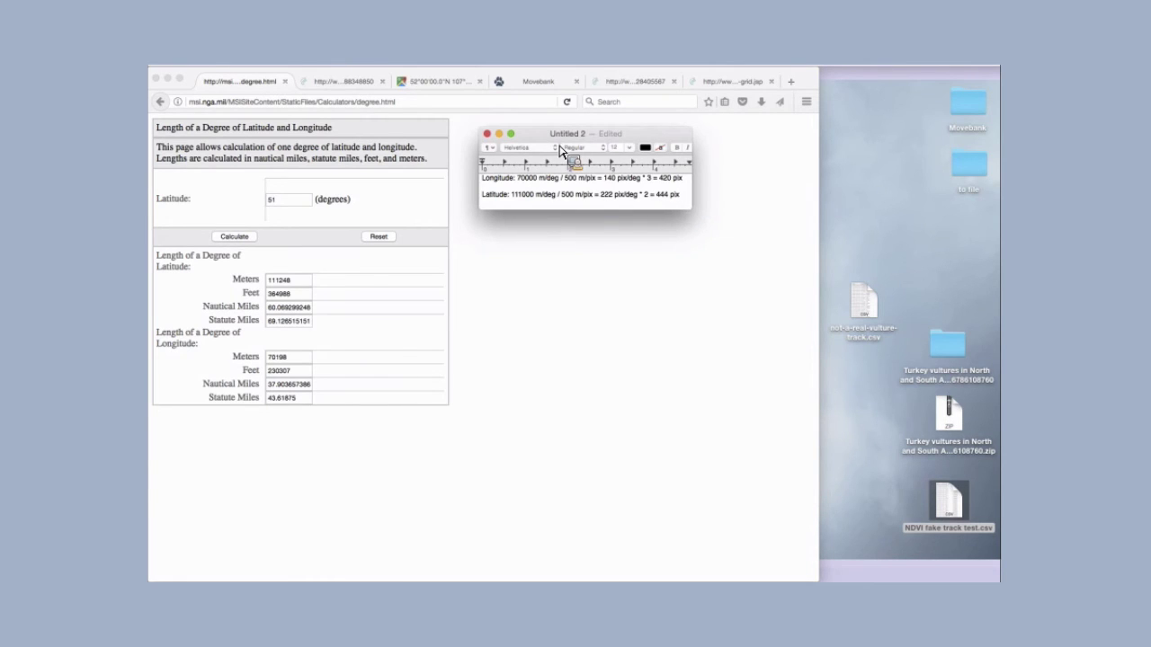
pyautogui.moveTo(575, 134); pyautogui.dragTo(818, 210)
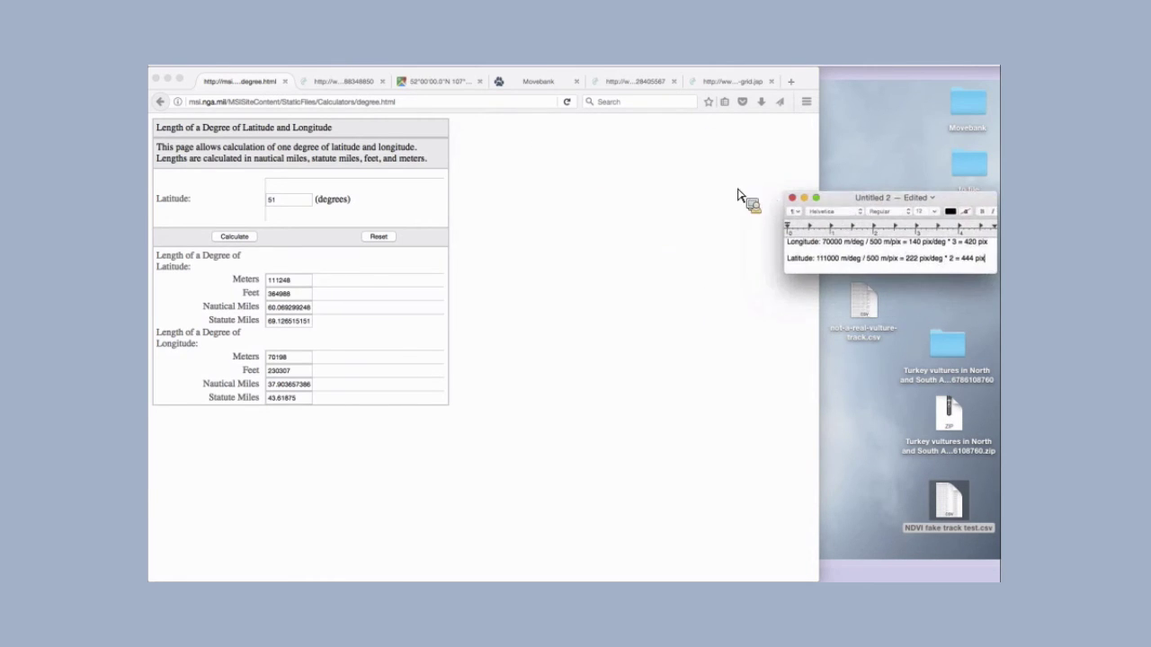
# Step: Enter 420 by 444 as the grid's number of pixels
pyautogui.click(730, 83)
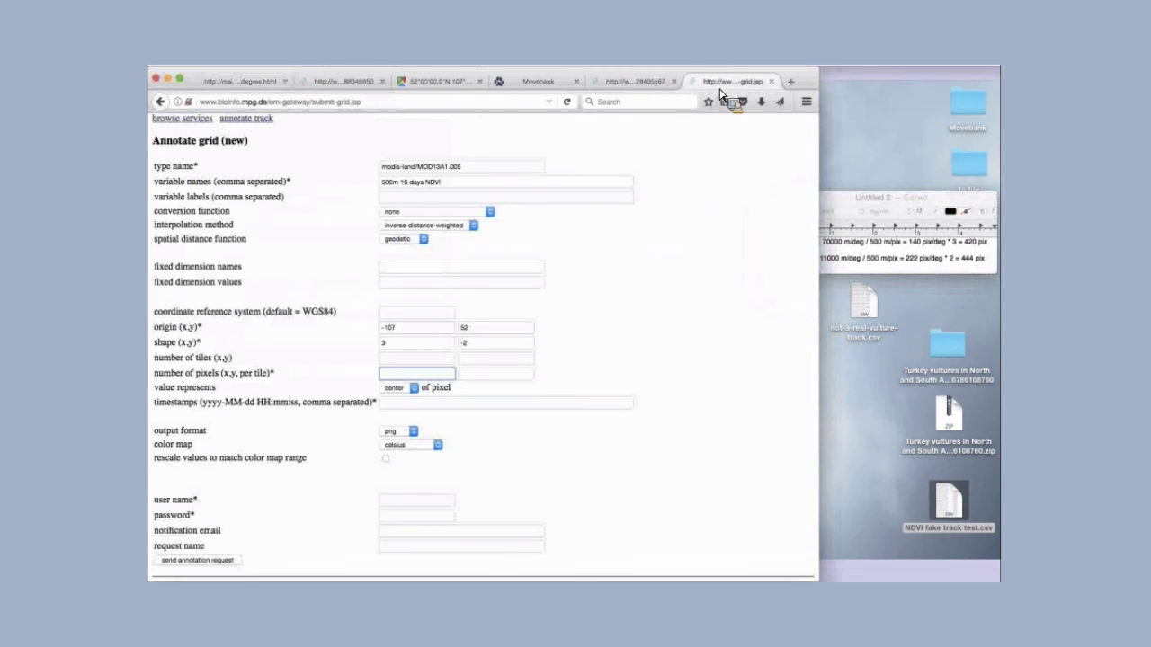
pyautogui.click(401, 377)
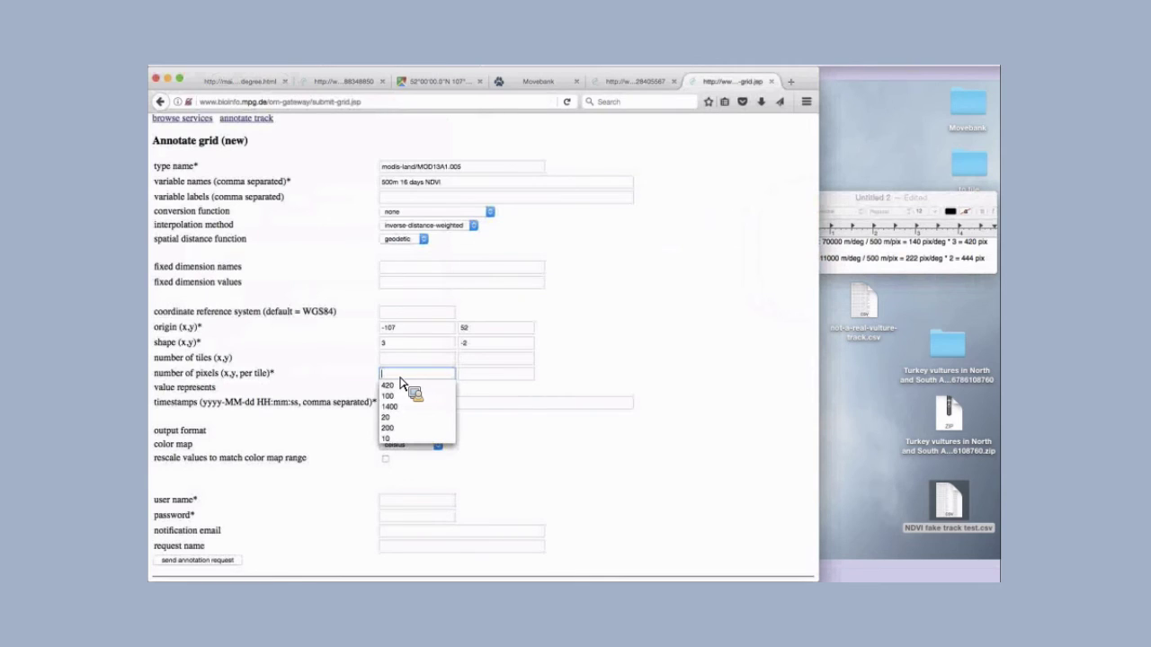
pyautogui.write('420')
pyautogui.press('Tab')
pyautogui.write('444')
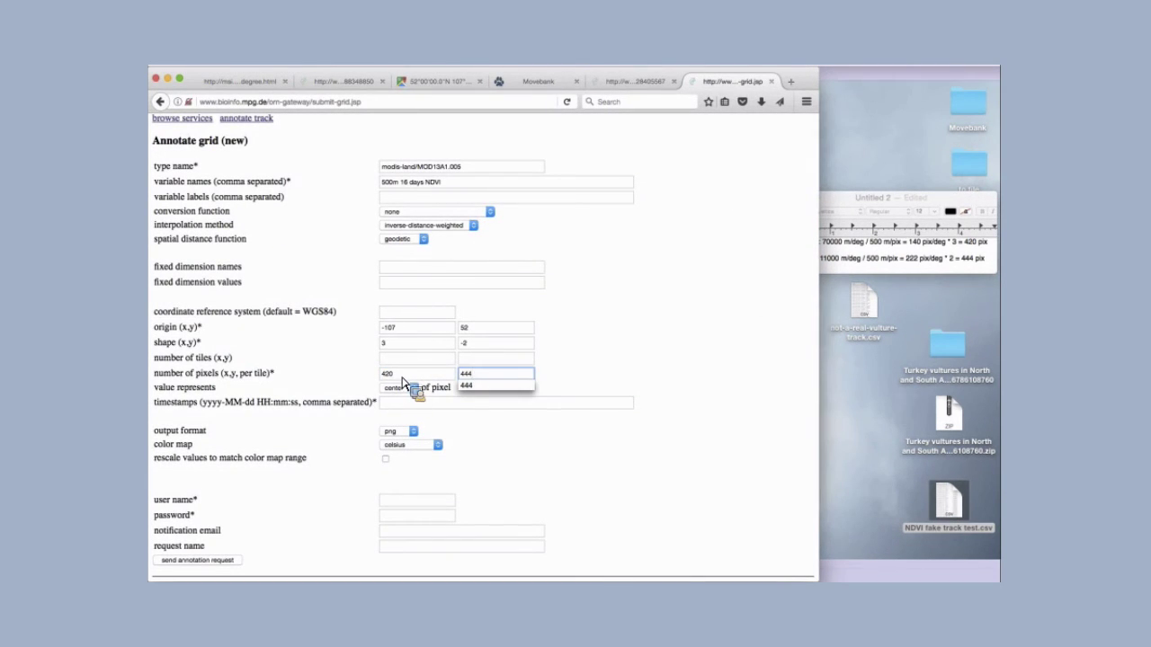
# Step: Fill in the remembered 2005 timestamp list and keep png as the output format
pyautogui.click(400, 405)
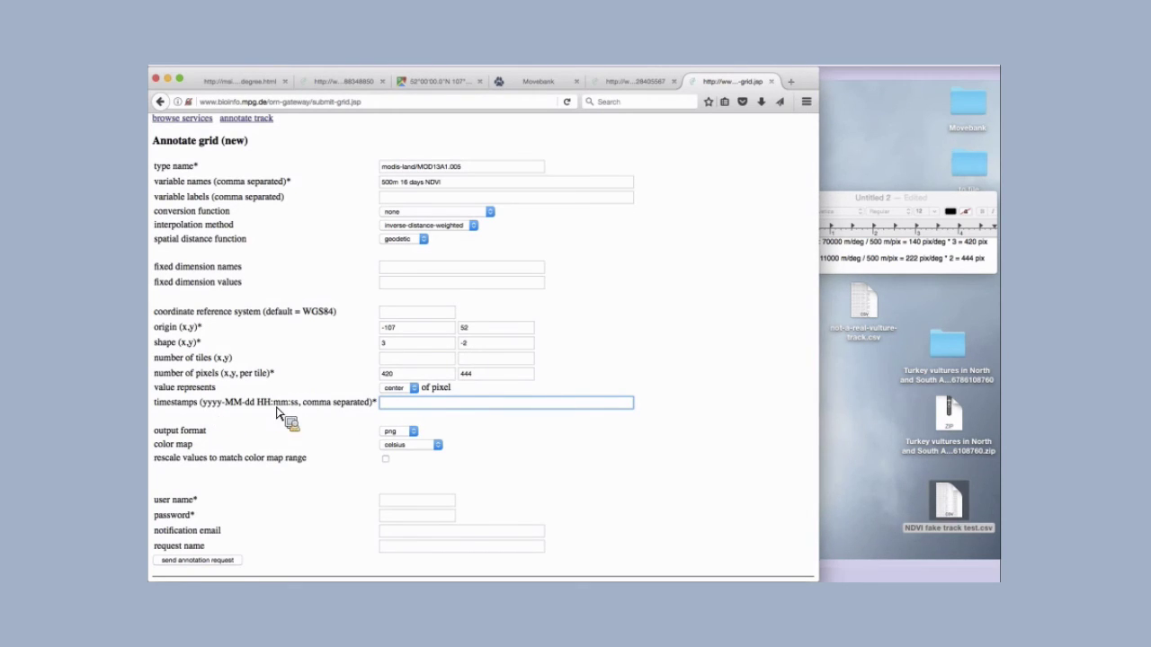
pyautogui.moveTo(277, 413); pyautogui.dragTo(378, 403)
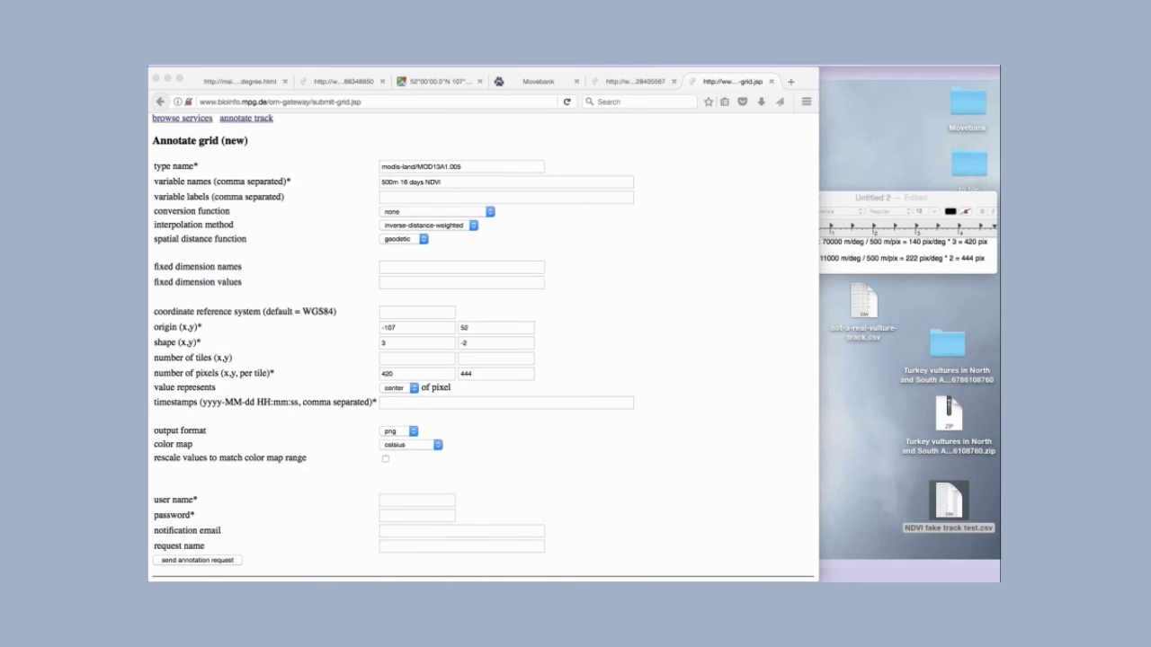
pyautogui.click(400, 404)
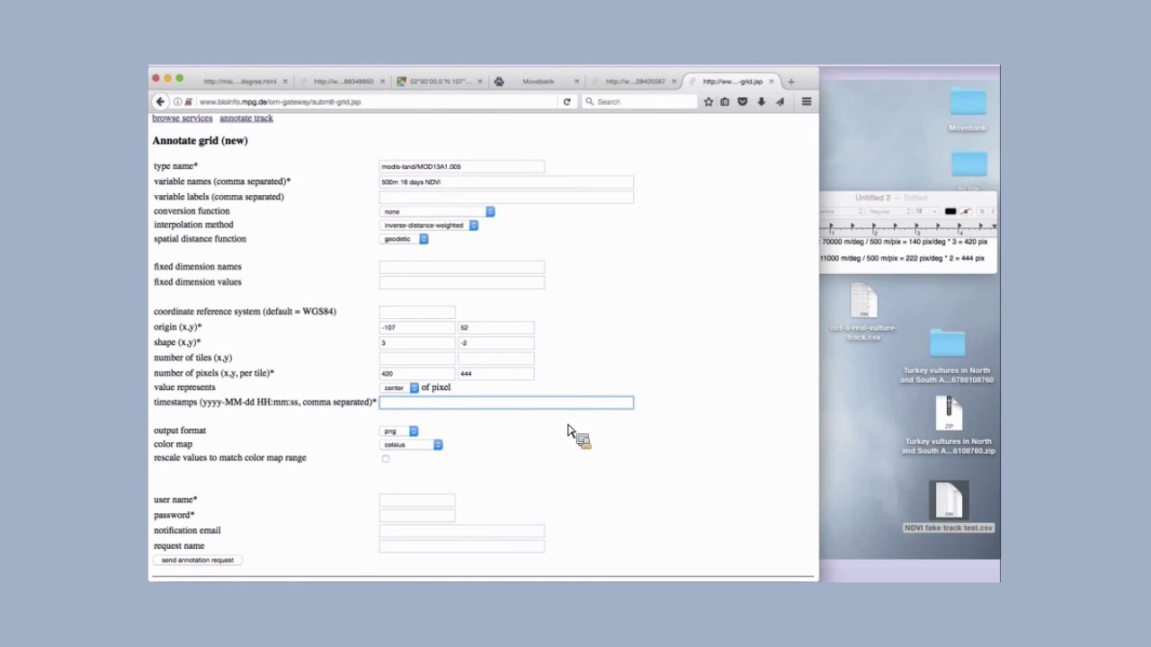
pyautogui.press('Down')
pyautogui.press('Down')
pyautogui.press('Return')
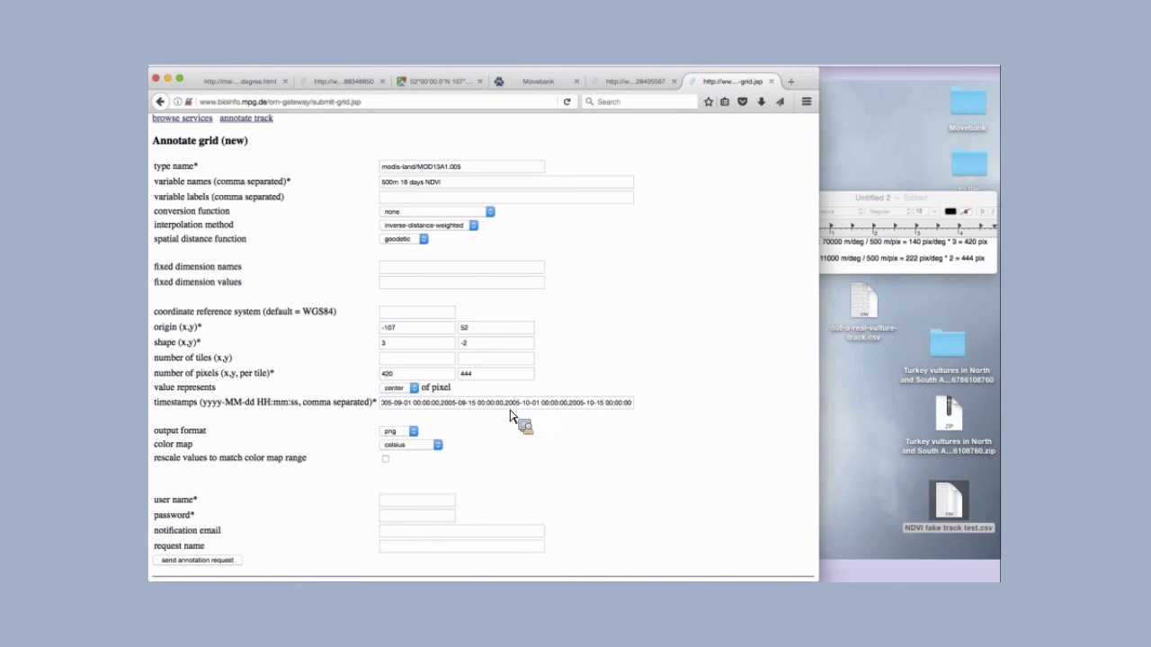
pyautogui.click(396, 432)
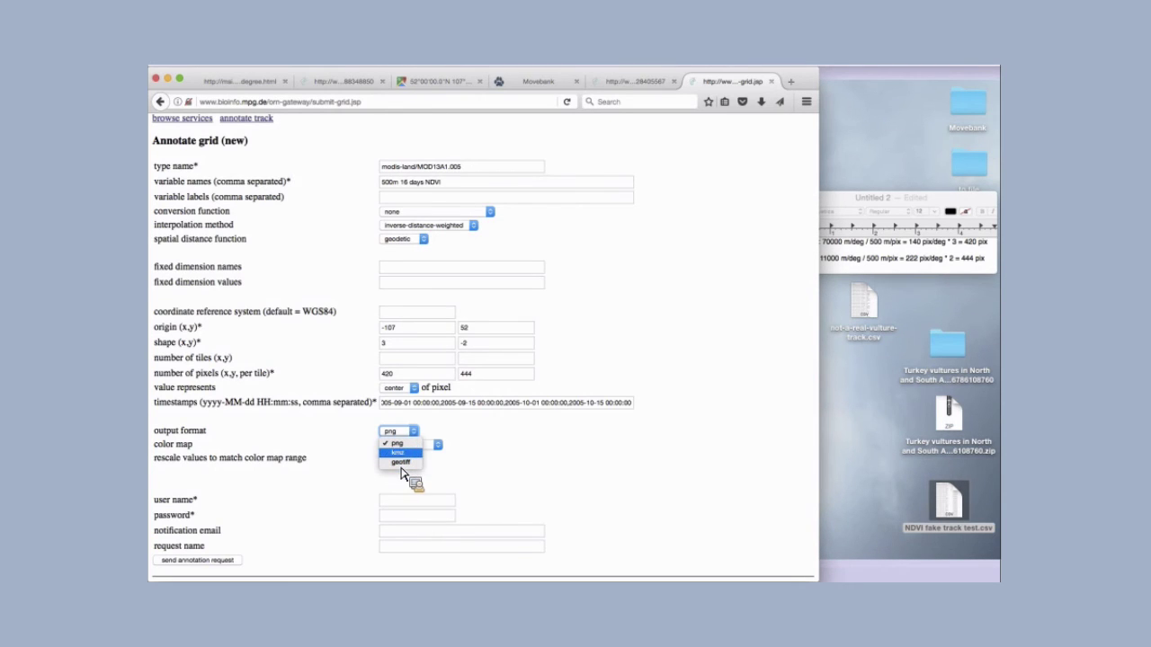
pyautogui.click(400, 444)
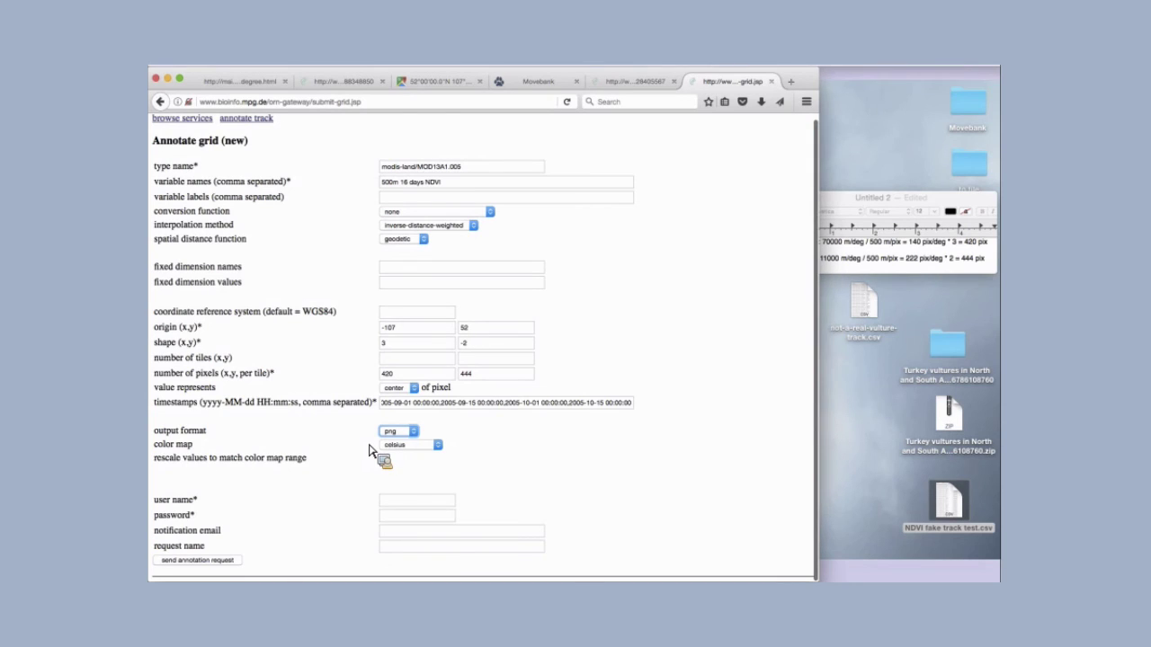
# Step: Autofill the saved user name and password, then send the grid annotation request
pyautogui.click(405, 506)
pyautogui.write('sarahc')
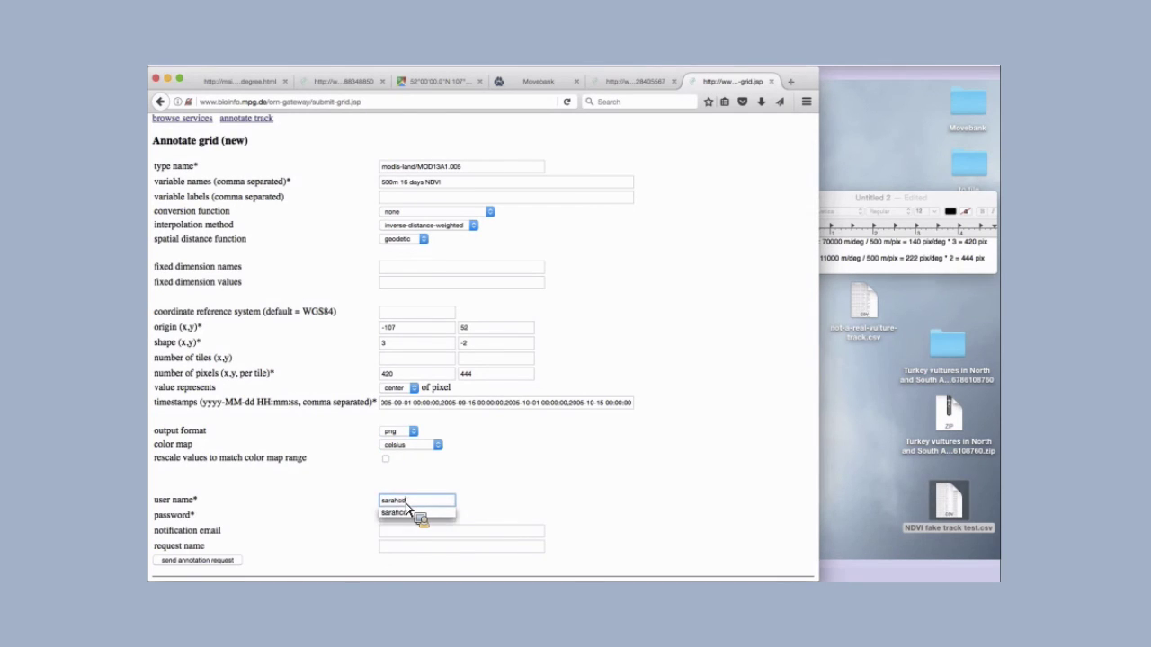
pyautogui.click(406, 509)
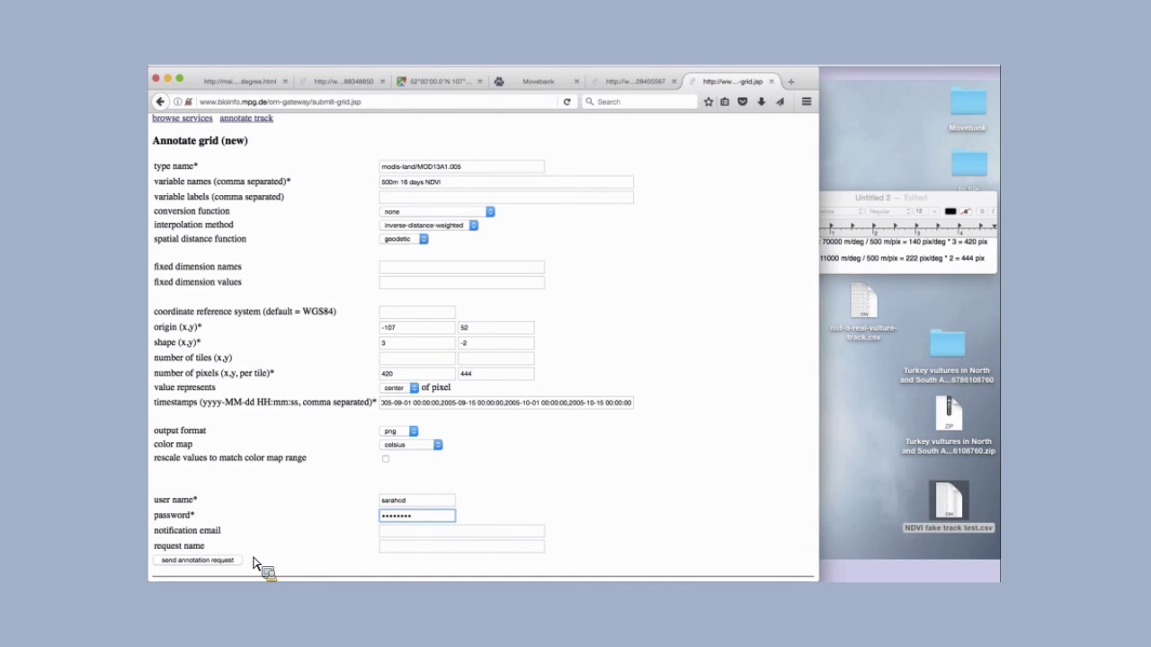
pyautogui.click(224, 563)
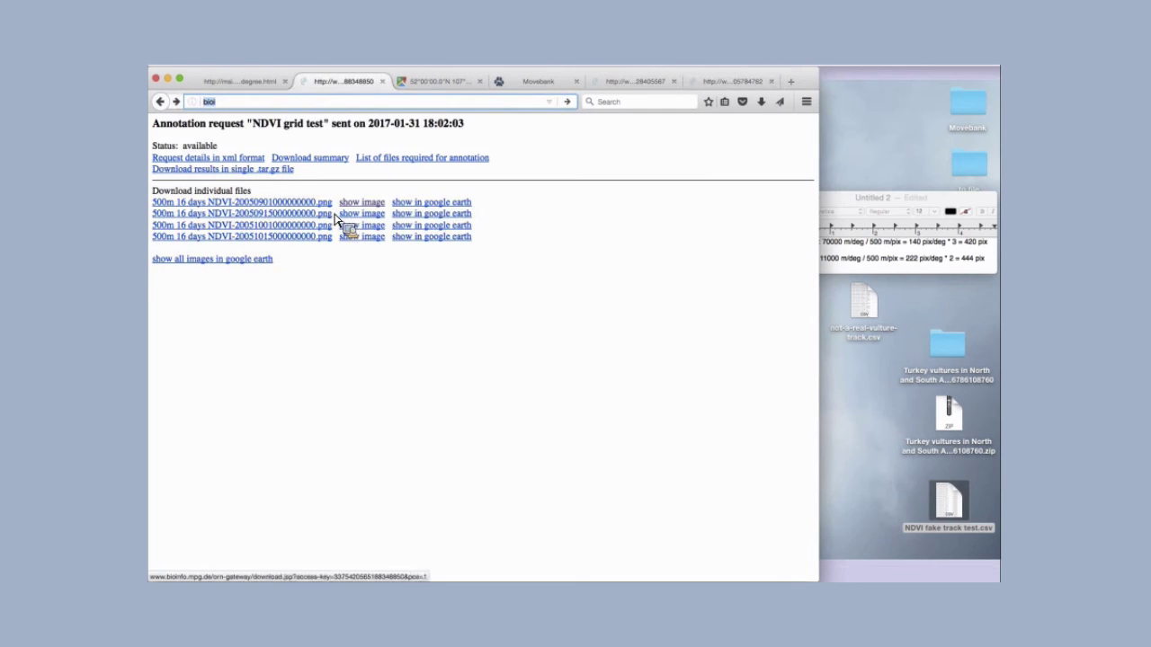
# Step: View the NDVI image for each of the four dates, returning to the file list each time
pyautogui.click(353, 205)
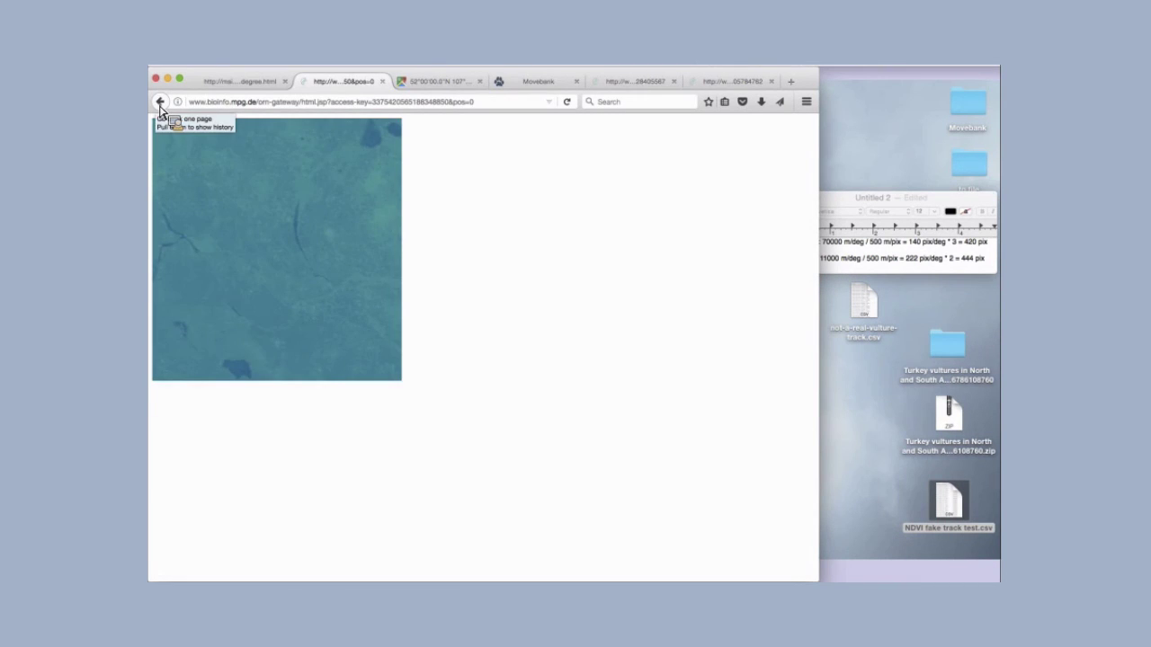
pyautogui.click(160, 104)
pyautogui.click(364, 215)
pyautogui.click(163, 107)
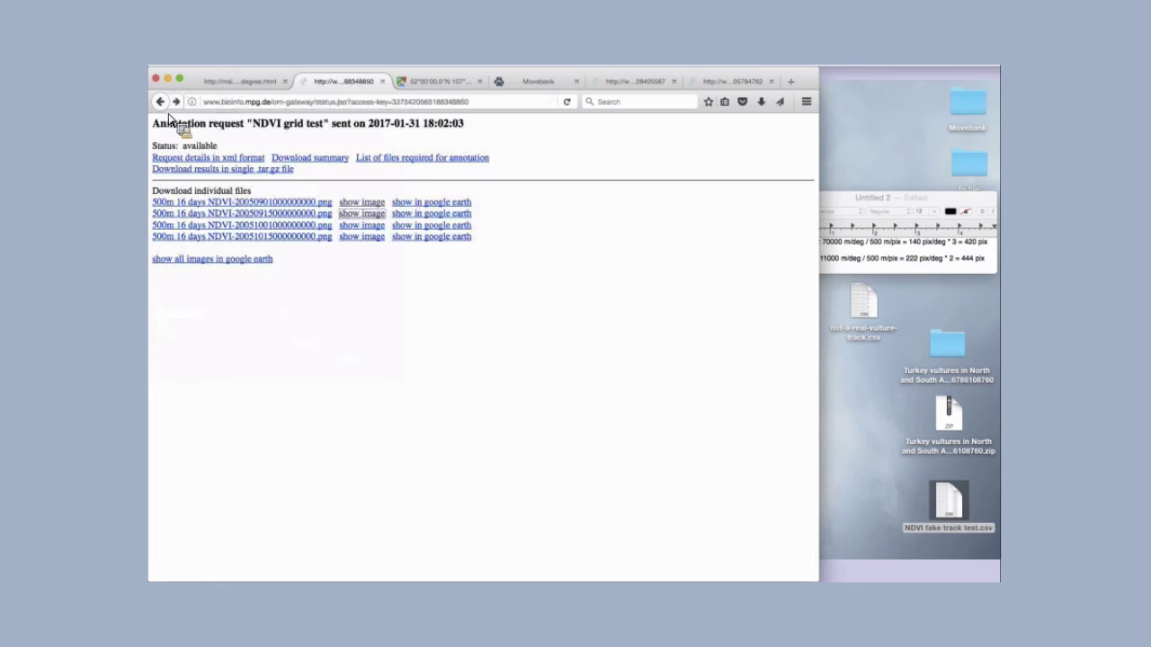
pyautogui.click(358, 230)
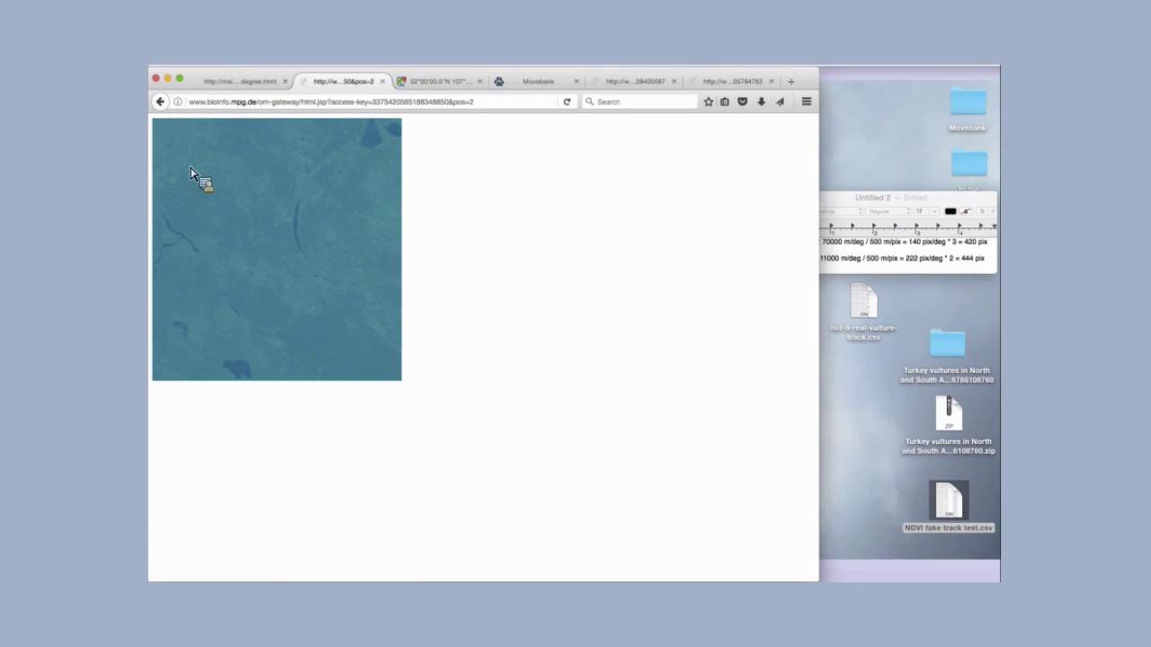
pyautogui.click(163, 107)
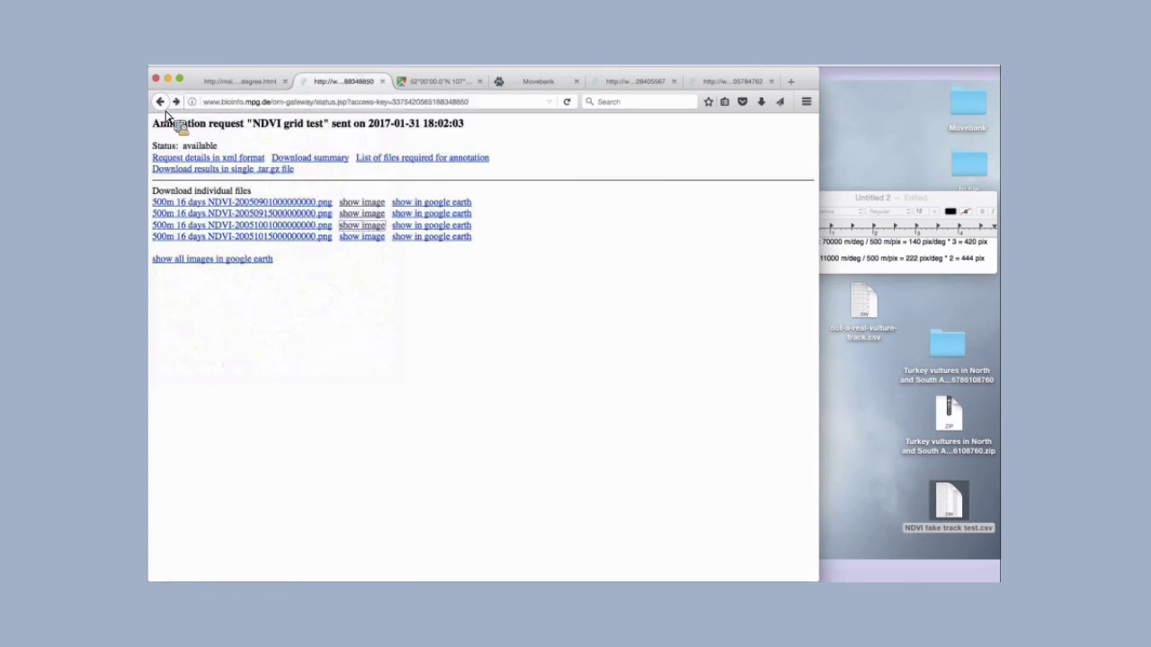
pyautogui.click(364, 237)
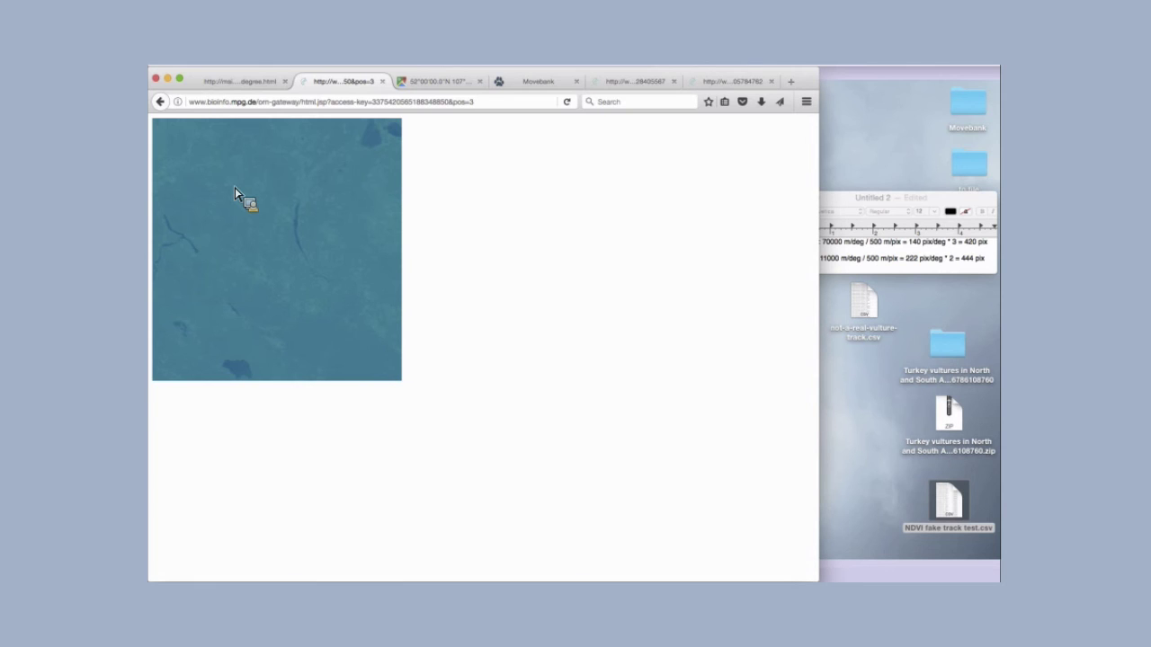
pyautogui.moveTo(235, 190); pyautogui.dragTo(162, 105)
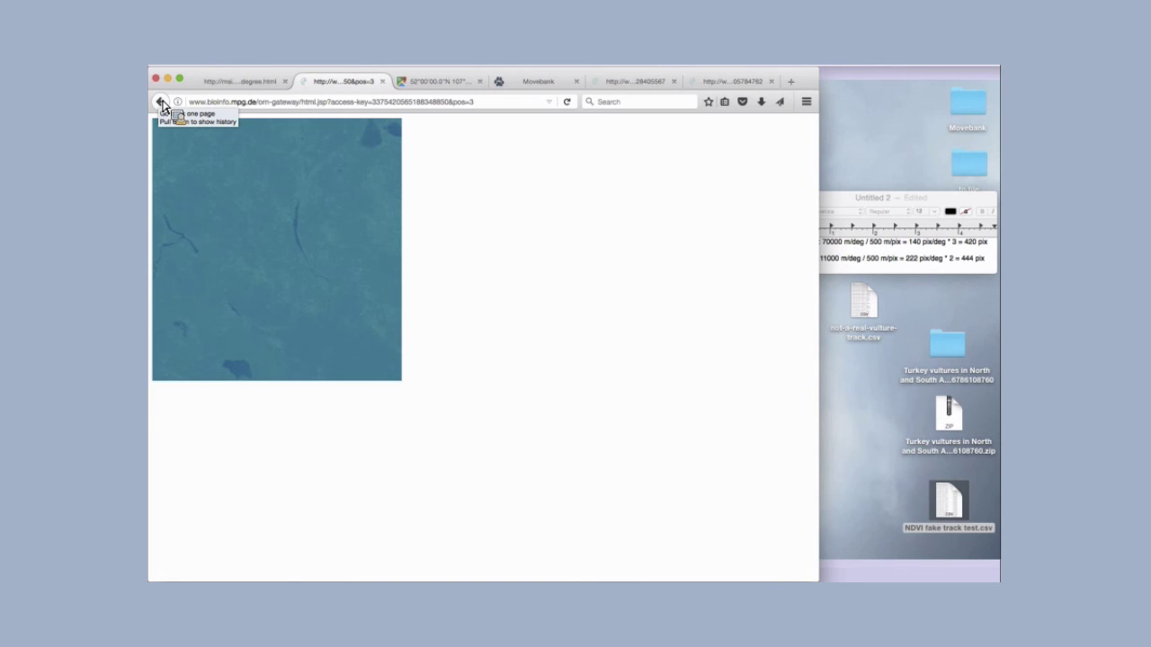
pyautogui.moveTo(161, 105)
pyautogui.mouseDown()
pyautogui.moveTo(366, 218)
pyautogui.moveTo(371, 256)
pyautogui.moveTo(360, 215)
pyautogui.moveTo(357, 245)
pyautogui.moveTo(372, 247)
pyautogui.moveTo(644, 85)
pyautogui.moveTo(461, 119)
pyautogui.moveTo(581, 118)
pyautogui.moveTo(269, 185)
pyautogui.moveTo(198, 155)
pyautogui.moveTo(324, 135)
pyautogui.moveTo(375, 147)
pyautogui.moveTo(343, 211)
pyautogui.moveTo(217, 221)
pyautogui.moveTo(208, 185)
pyautogui.moveTo(275, 195)
pyautogui.moveTo(239, 206)
pyautogui.moveTo(261, 189)
pyautogui.moveTo(231, 219)
pyautogui.moveTo(281, 204)
pyautogui.moveTo(229, 206)
pyautogui.moveTo(300, 168)
pyautogui.mouseUp()
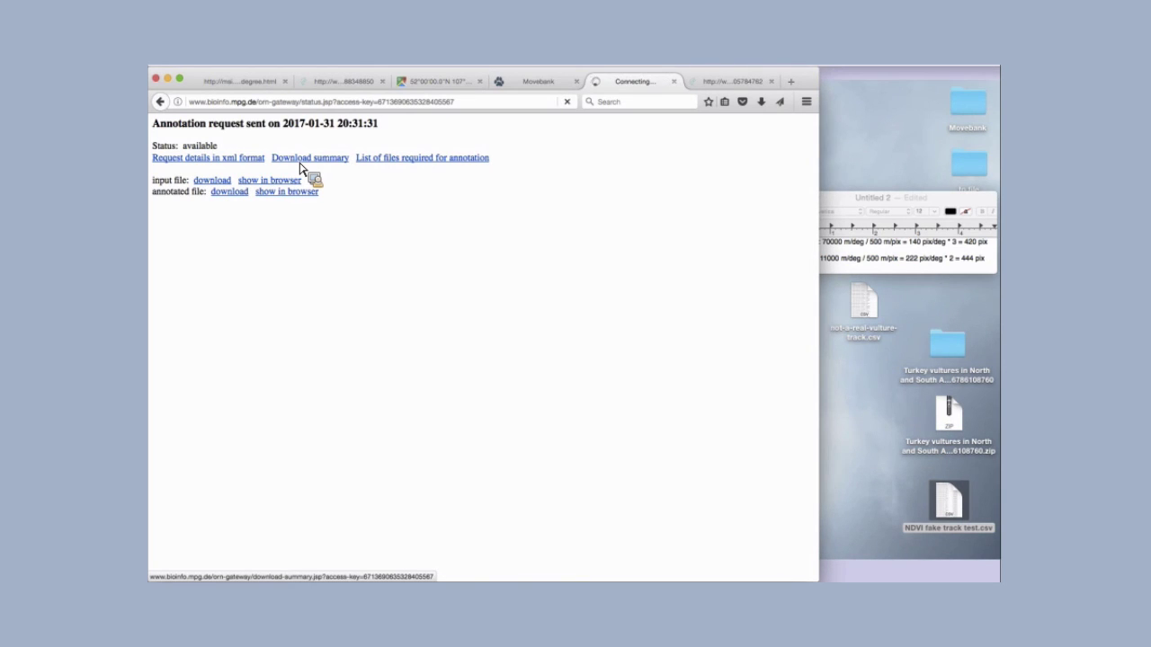
# Step: Review the other request's required MODIS files, then display its request details as XML
pyautogui.moveTo(300, 168)
pyautogui.mouseDown()
pyautogui.moveTo(584, 180)
pyautogui.moveTo(426, 172)
pyautogui.moveTo(442, 169)
pyautogui.moveTo(159, 107)
pyautogui.moveTo(320, 201)
pyautogui.moveTo(396, 171)
pyautogui.mouseUp()
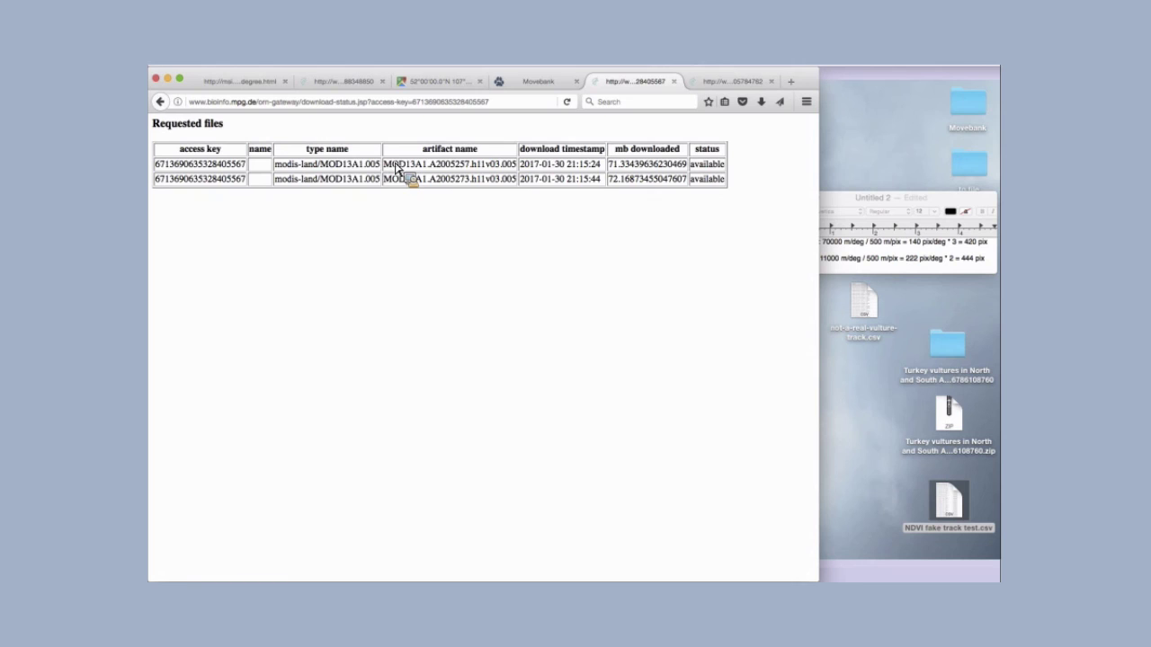
pyautogui.moveTo(395, 169); pyautogui.dragTo(163, 111)
pyautogui.click(162, 106)
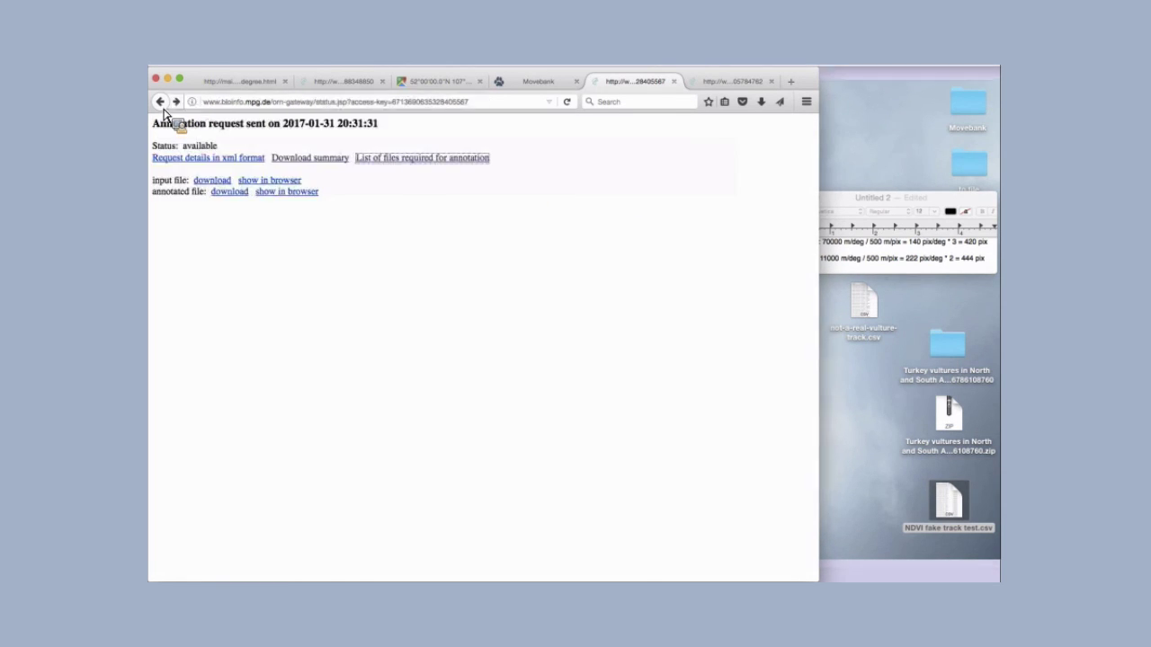
pyautogui.moveTo(164, 112)
pyautogui.mouseDown()
pyautogui.moveTo(188, 175)
pyautogui.moveTo(210, 168)
pyautogui.mouseUp()
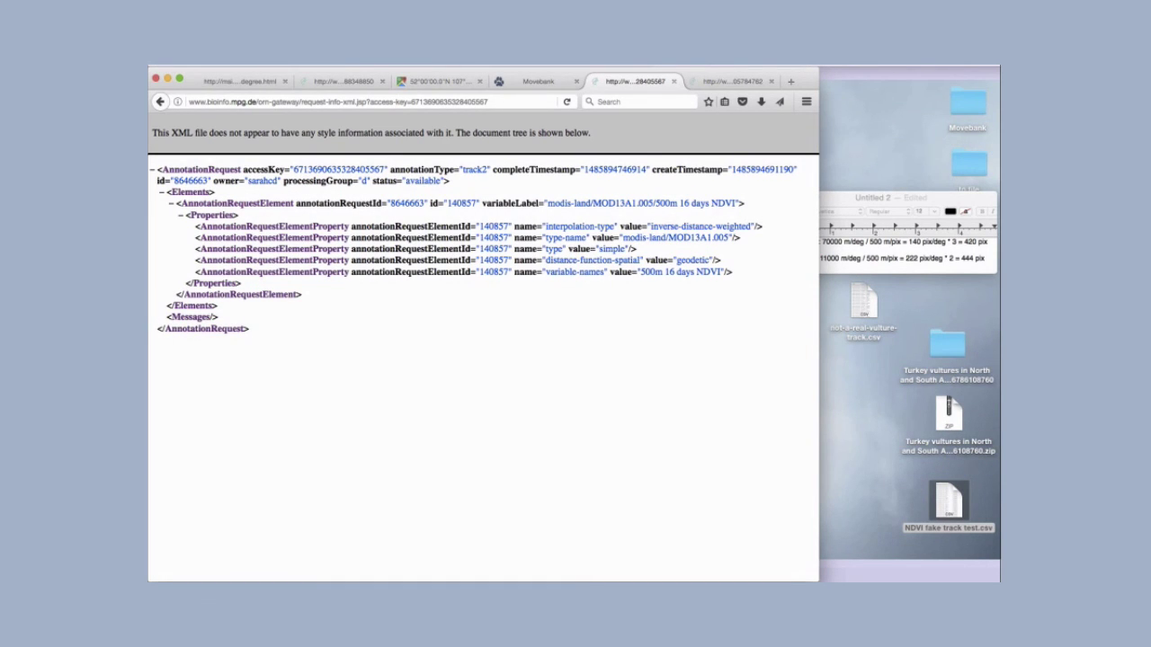
pyautogui.moveTo(795, 575)
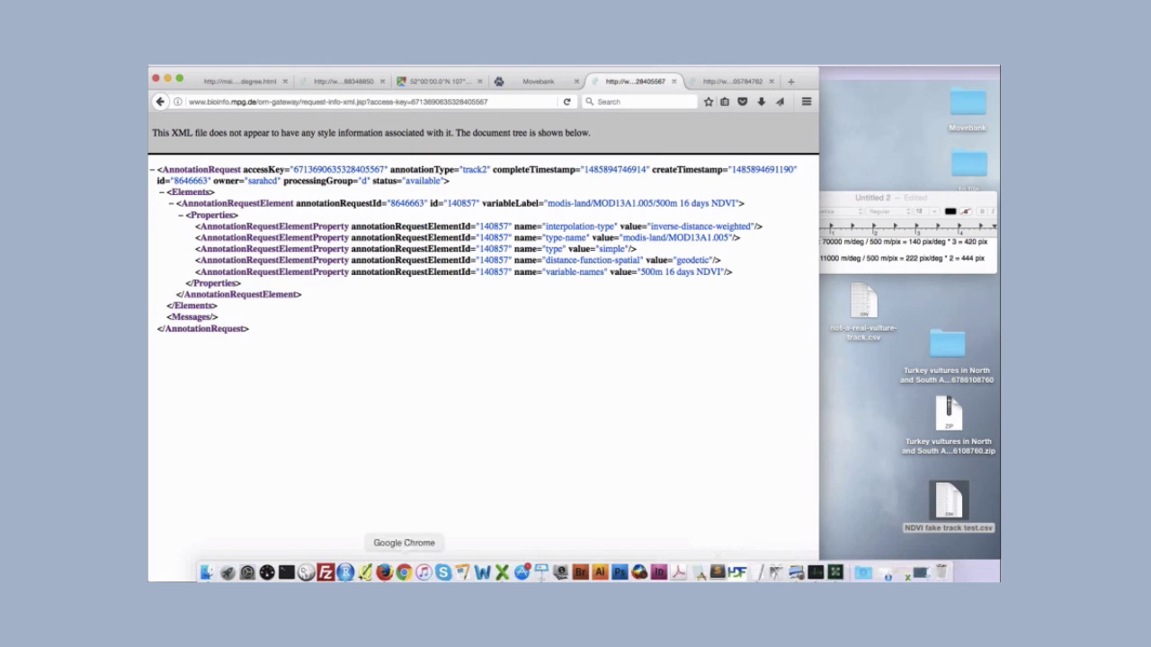
# Step: Switch to RStudio and scroll through the EnvDATAcloudUpload.r request script
pyautogui.click(345, 573)
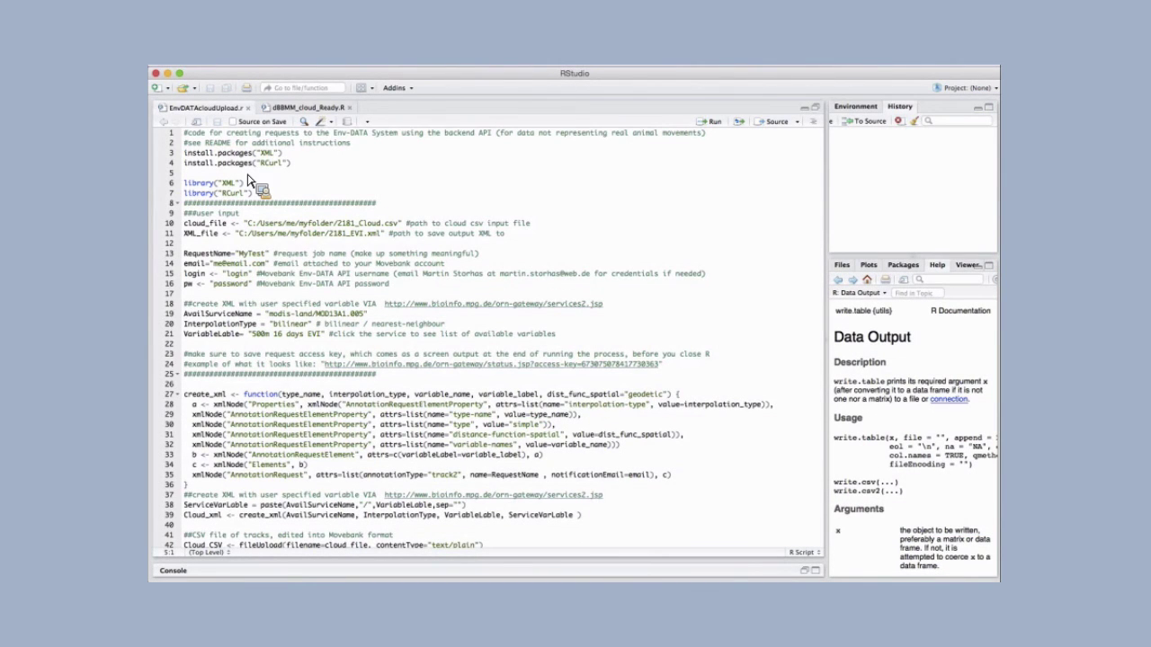
pyautogui.scroll(-3, 250, 180)
pyautogui.scroll(-2, 250, 180)
pyautogui.scroll(5, 250, 180)
pyautogui.scroll(-5, 250, 180)
pyautogui.scroll(5, 250, 180)
pyautogui.click(216, 247)
pyautogui.scroll(-5, 216, 255)
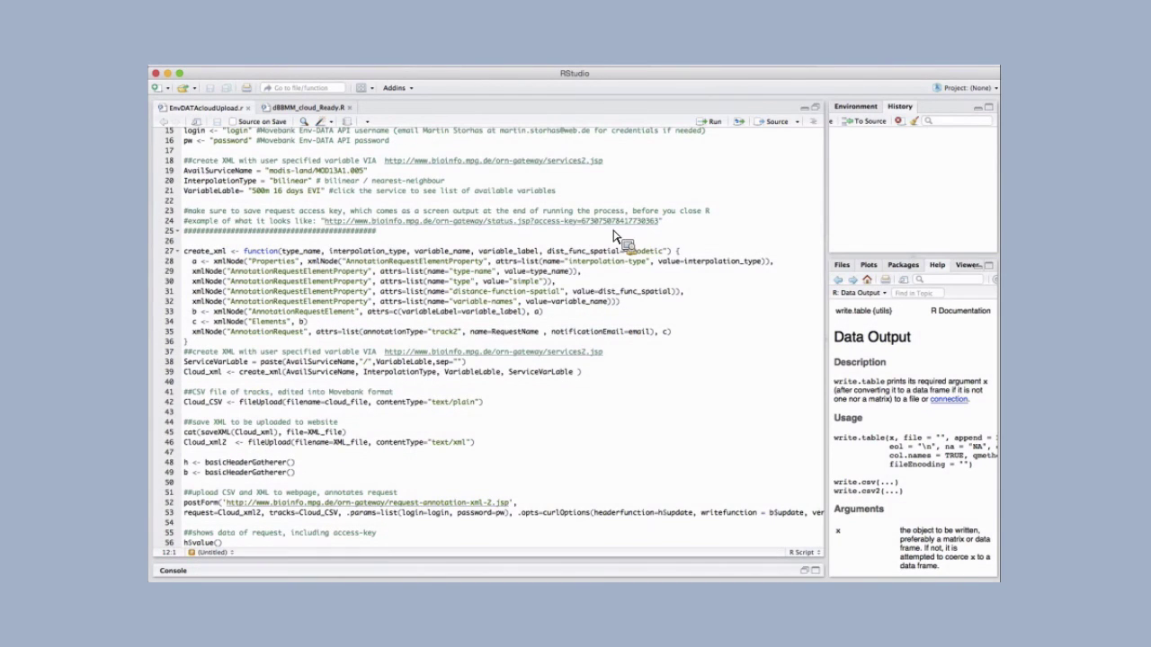
# Step: Show the dBBMM_cloud_Ready.R script that samples cloud points from a Brownian bridge
pyautogui.click(315, 108)
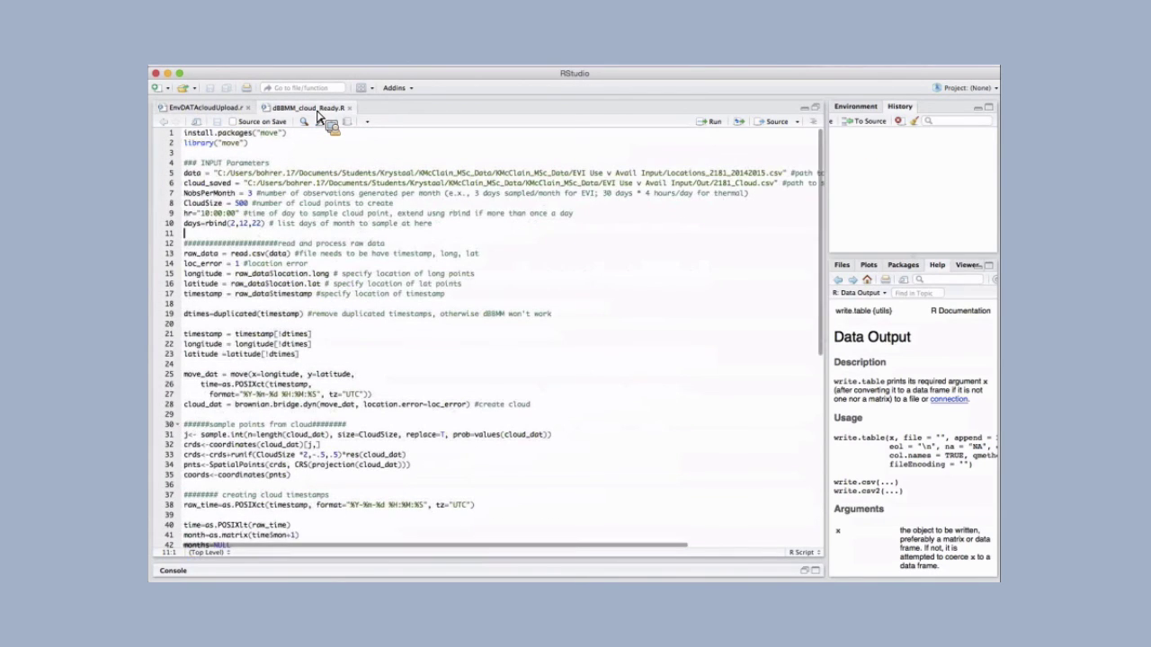